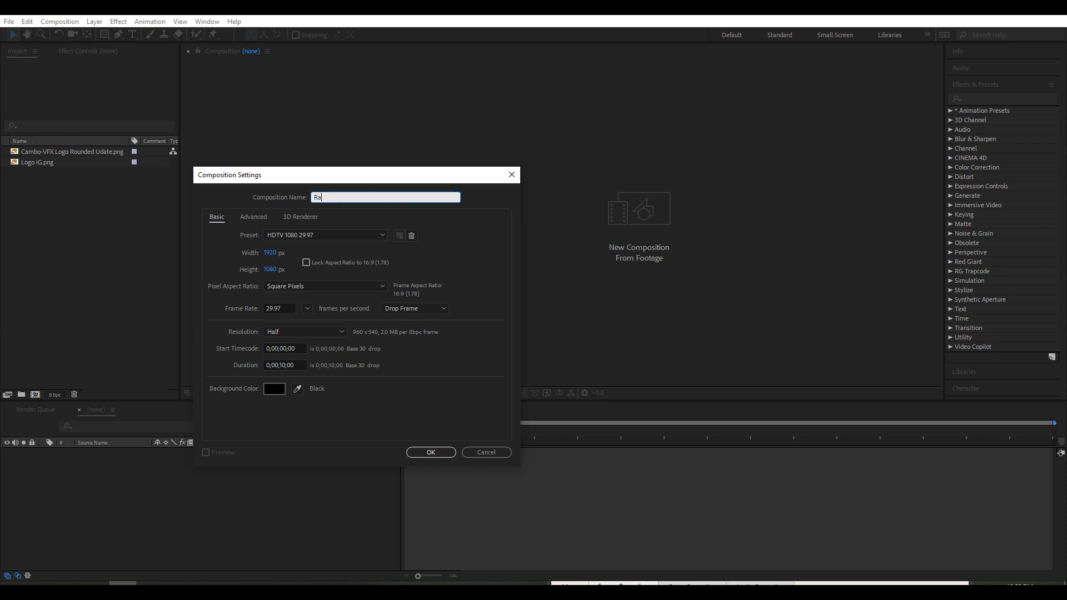
Step: Create a composition named Rander with the HDTV 1080 29.97 preset and a duration of 0;00;10;00
{"action": "type", "text": "der"}
{"action": "left_click", "coordinate": [275, 233]}
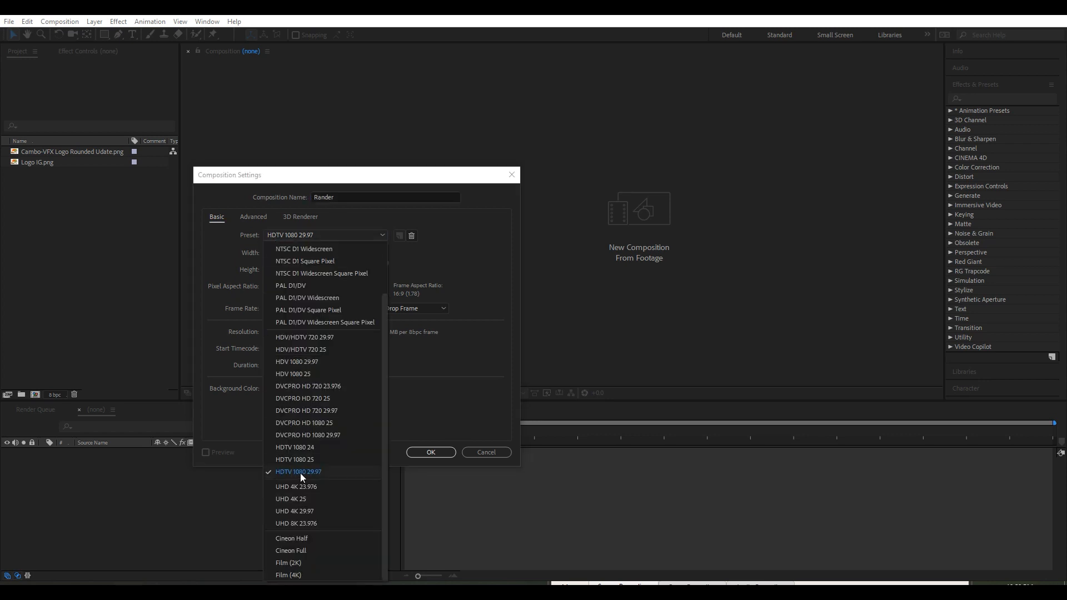
{"action": "left_click", "coordinate": [286, 472]}
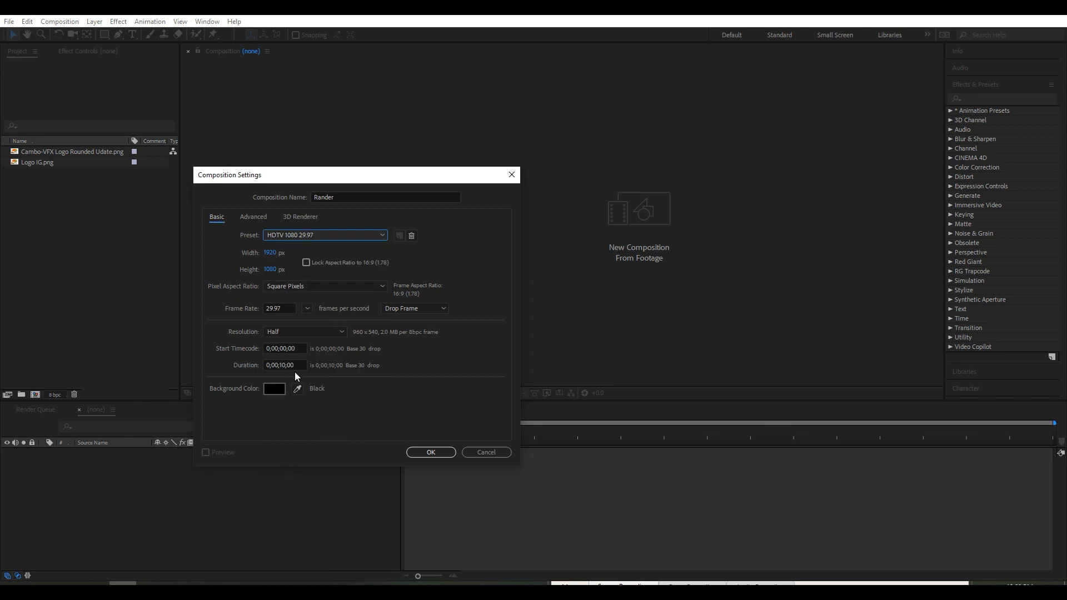
{"action": "left_click_drag", "start_coordinate": [298, 367], "coordinate": [253, 370]}
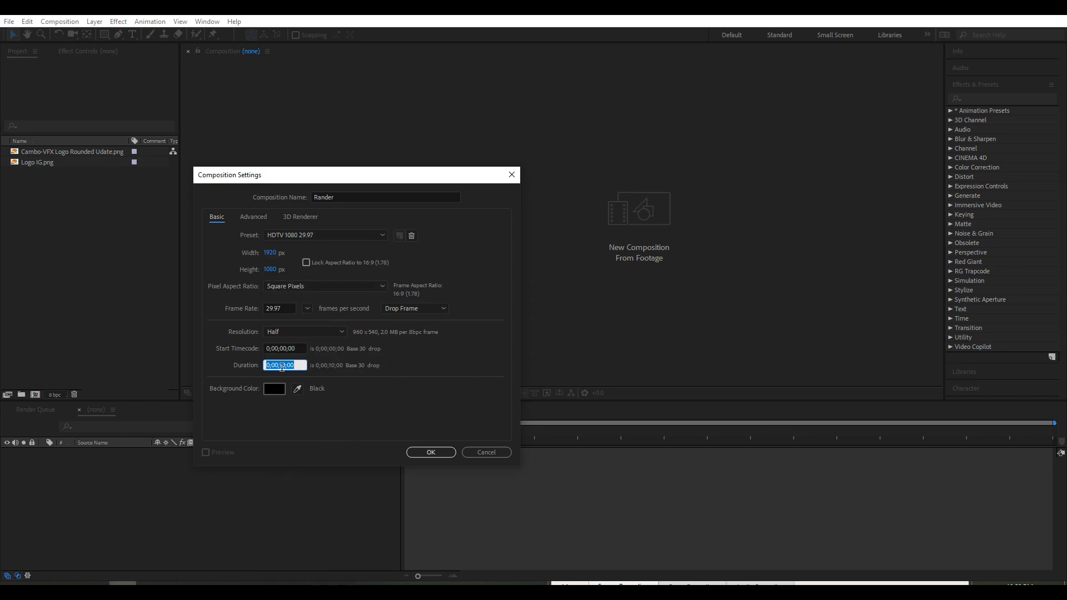
{"action": "left_click", "coordinate": [443, 453]}
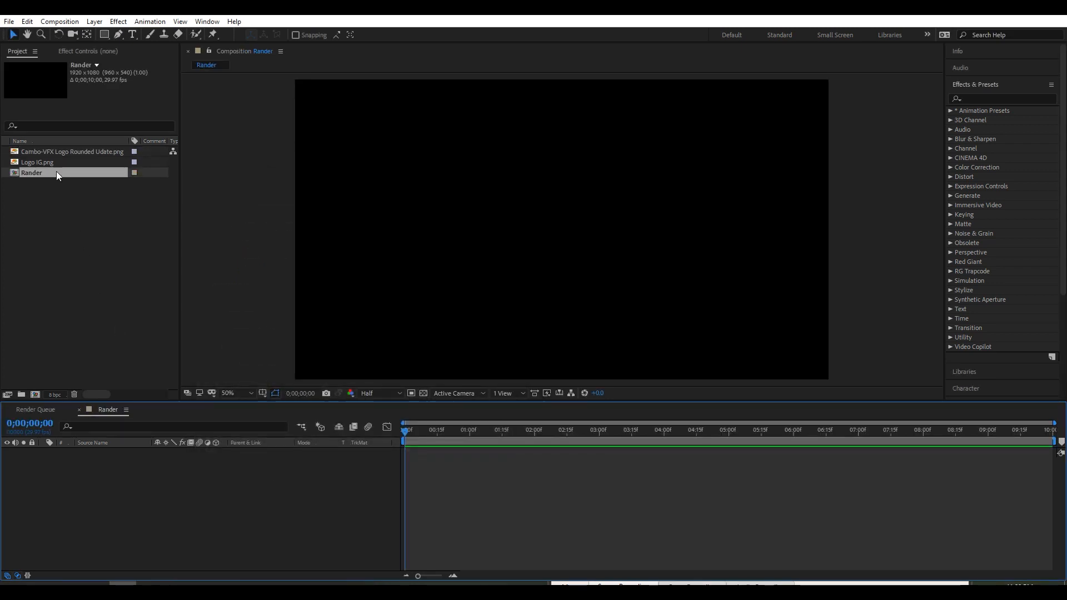
Step: Add Logo IG.png to the Rander composition and pre-compose it as Logo, moving all attributes into the new composition
{"action": "left_click", "coordinate": [45, 162]}
{"action": "left_click_drag", "start_coordinate": [45, 159], "coordinate": [68, 494]}
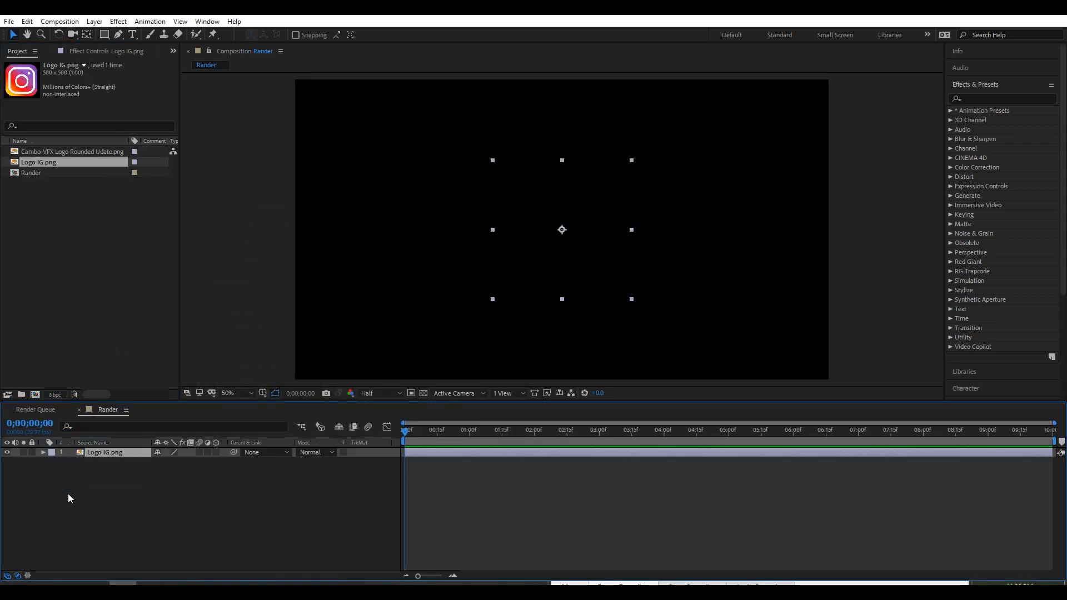
{"action": "right_click", "coordinate": [113, 452]}
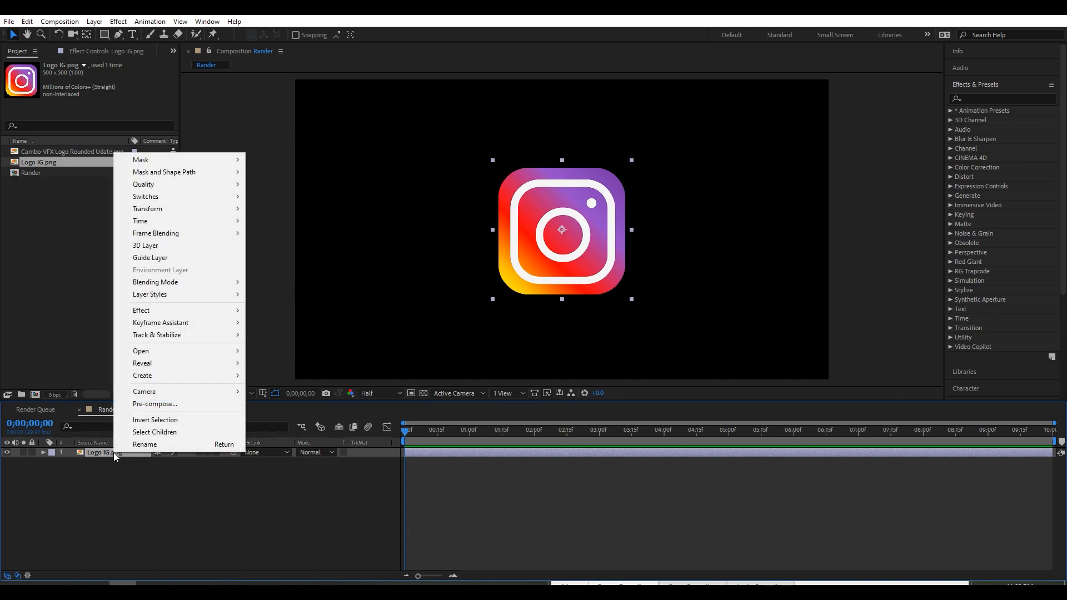
{"action": "left_click", "coordinate": [155, 406]}
{"action": "left_click", "coordinate": [558, 222]}
{"action": "key", "text": "ctrl+a"}
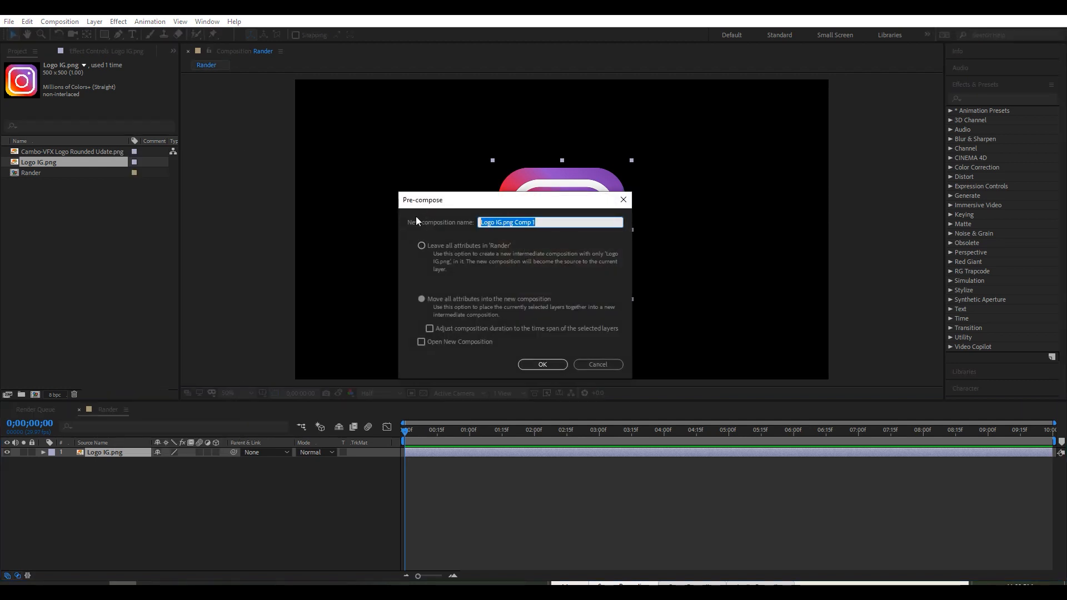
{"action": "type", "text": "Logo"}
{"action": "left_click", "coordinate": [421, 299]}
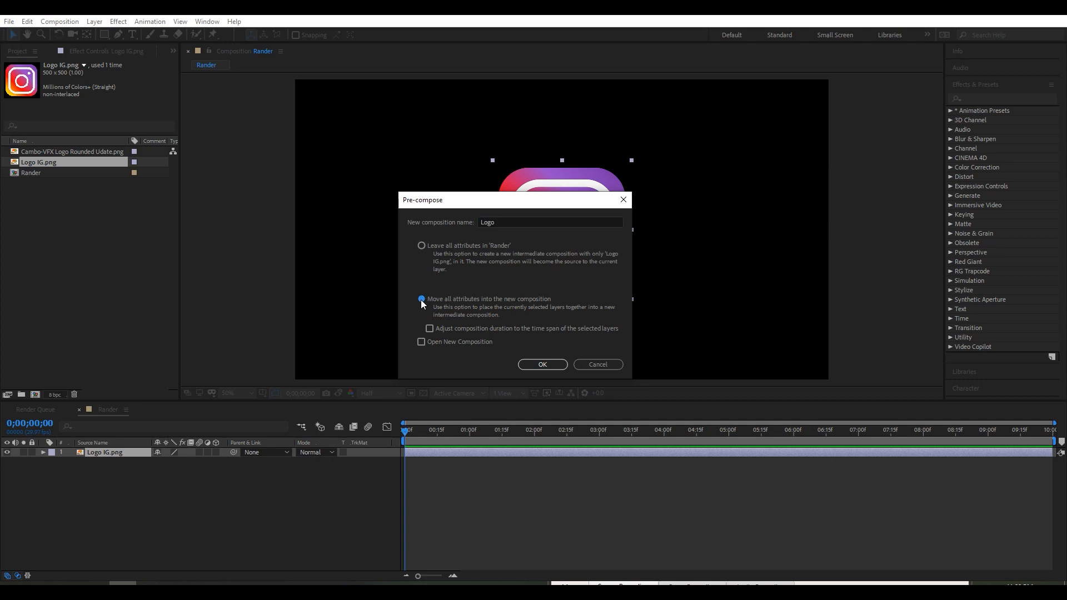
{"action": "left_click", "coordinate": [552, 368]}
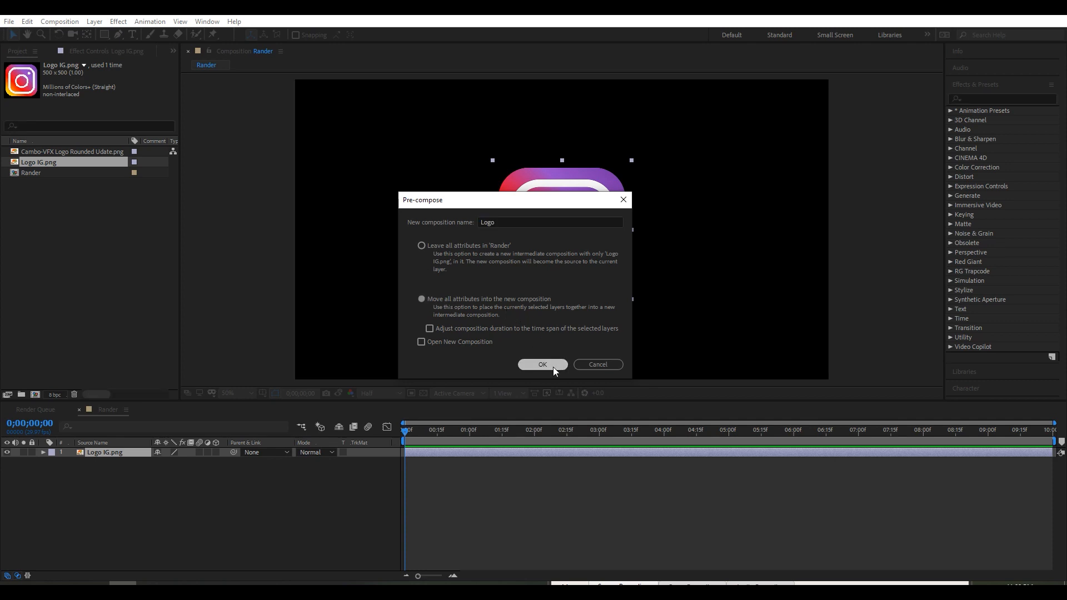
{"action": "left_click", "coordinate": [111, 480]}
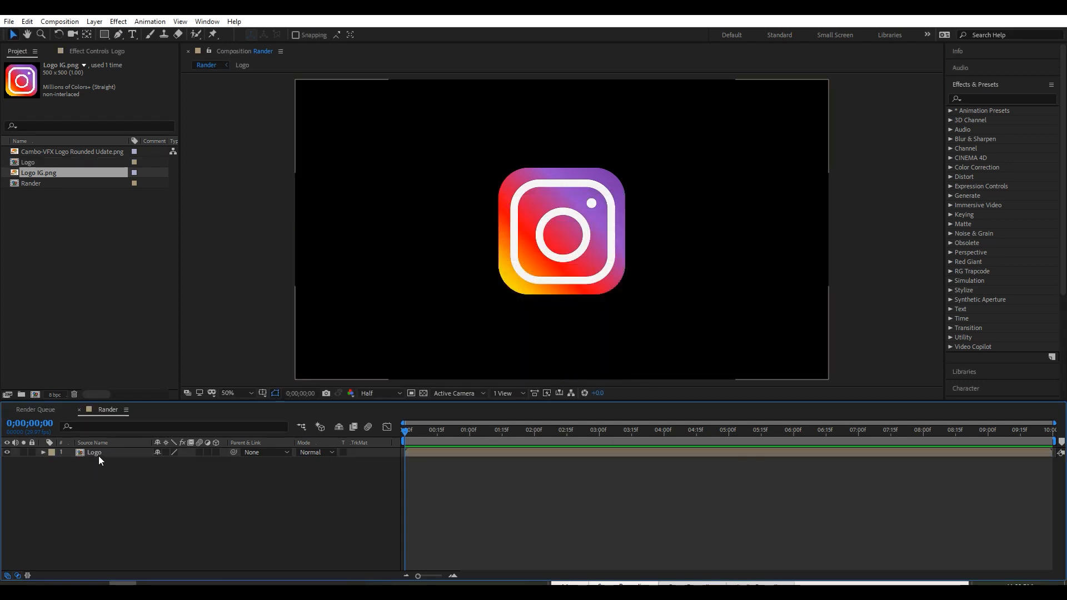
{"action": "left_click", "coordinate": [108, 454]}
{"action": "left_click", "coordinate": [104, 468]}
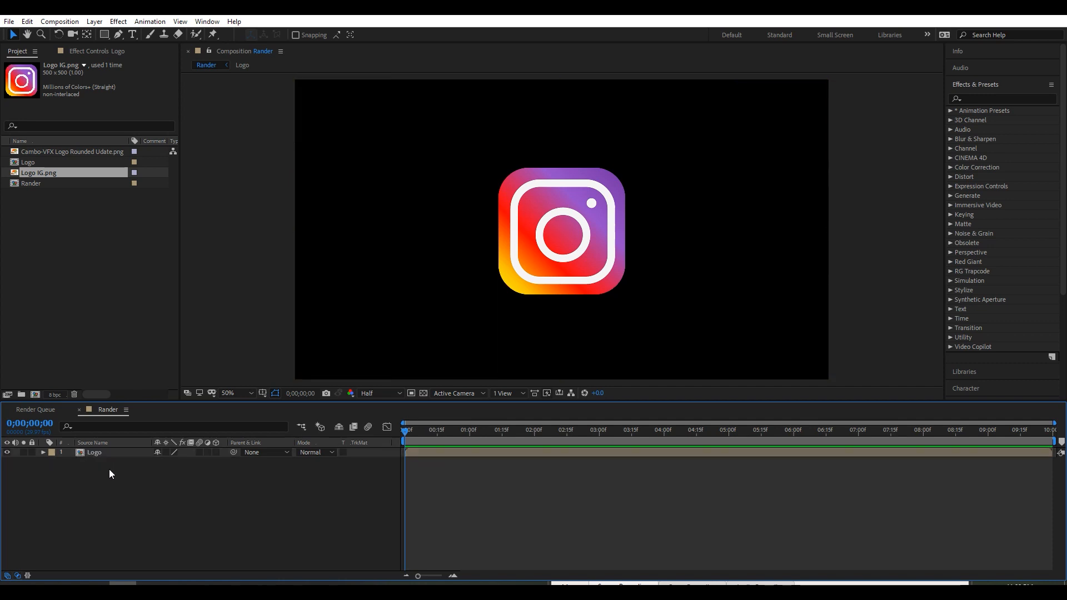
Step: Create a rectangle shape layer that fills the whole frame, with a white fill and no stroke
{"action": "left_click", "coordinate": [106, 35]}
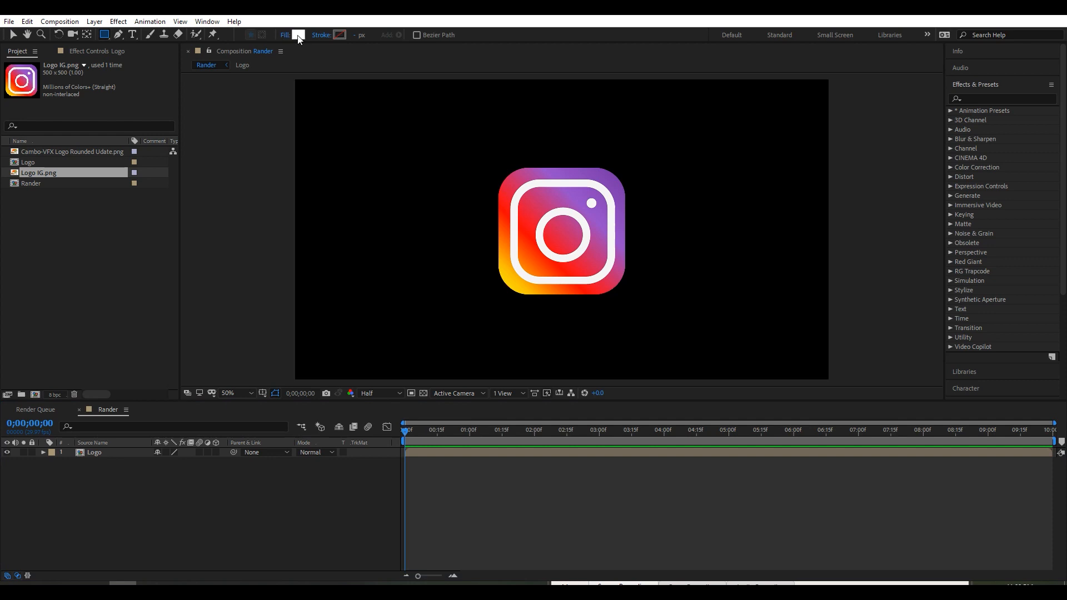
{"action": "left_click", "coordinate": [299, 34]}
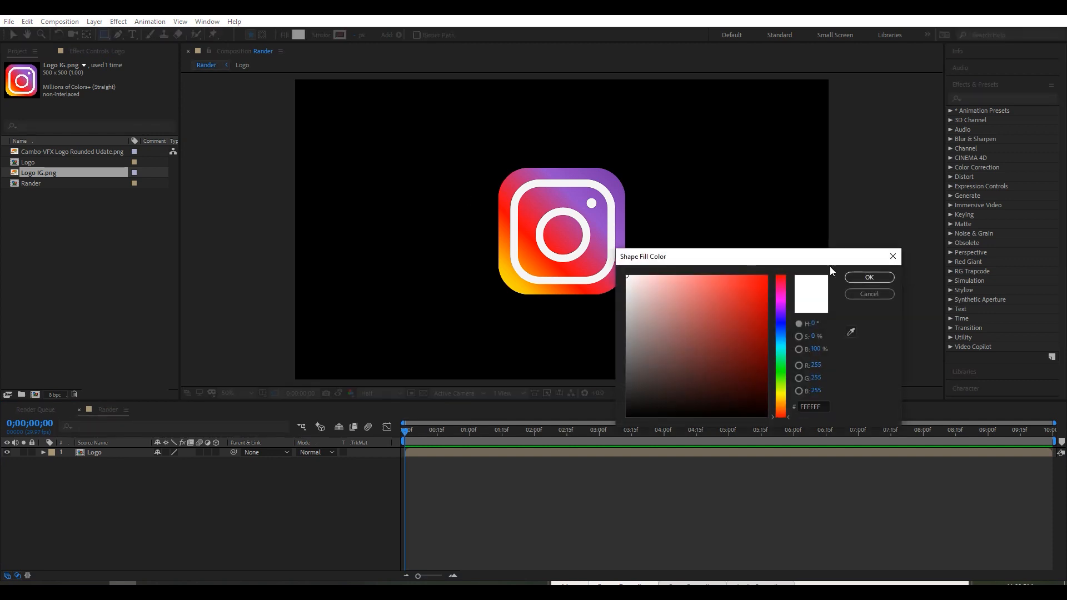
{"action": "left_click", "coordinate": [869, 277]}
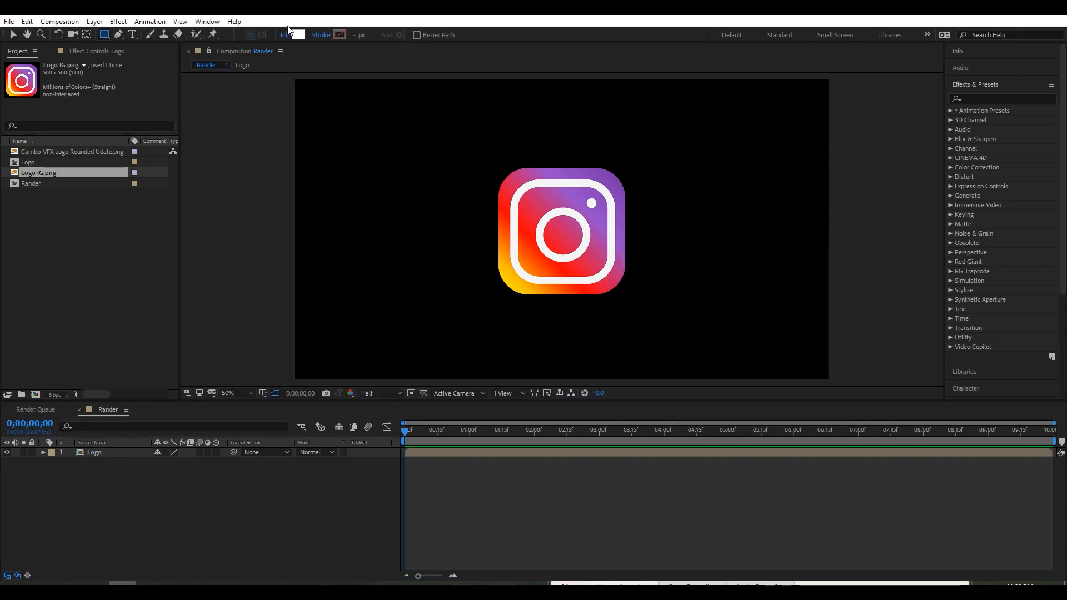
{"action": "left_click", "coordinate": [322, 35]}
{"action": "left_click", "coordinate": [477, 269]}
{"action": "left_click", "coordinate": [514, 330]}
{"action": "left_click", "coordinate": [196, 502]}
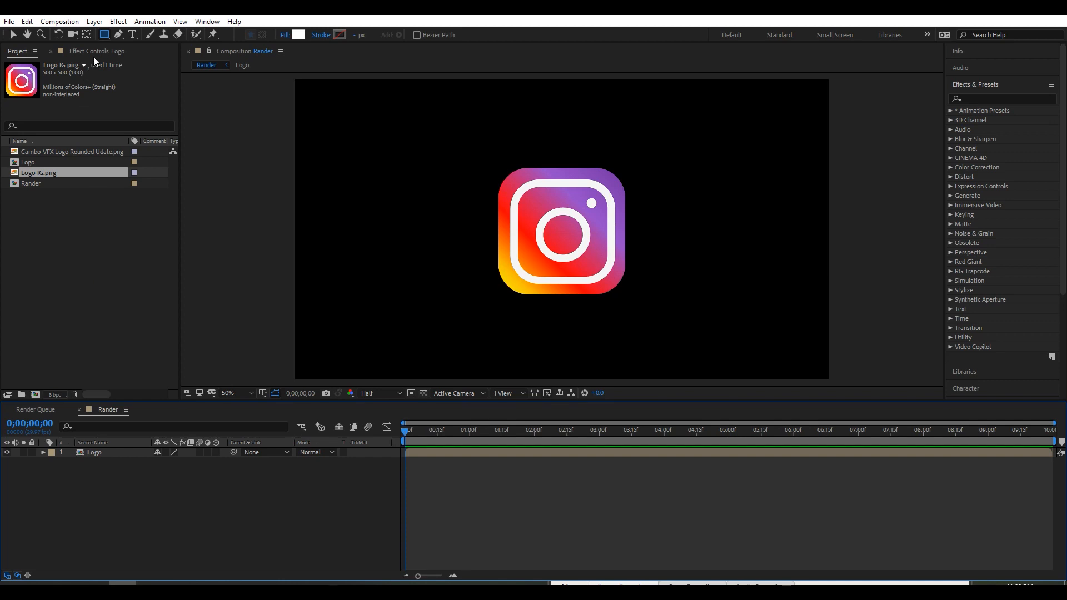
{"action": "double_click", "coordinate": [104, 34]}
{"action": "key", "text": "v"}
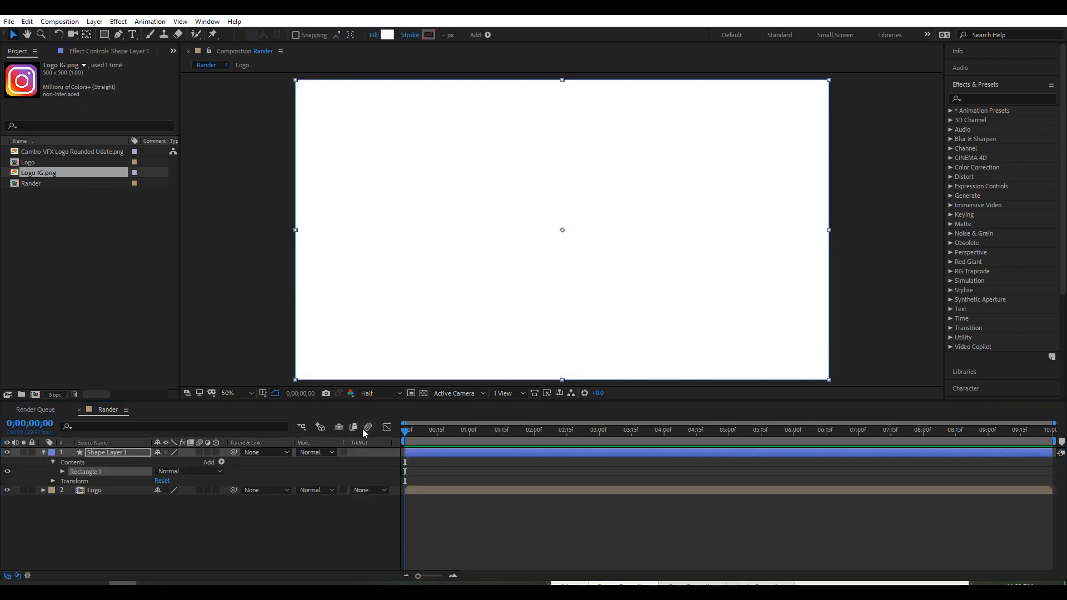
Step: Move Shape Layer 1 out of the frame to position -965, 540 and set a Position keyframe at the composition start
{"action": "left_click", "coordinate": [122, 453]}
{"action": "key", "text": "p"}
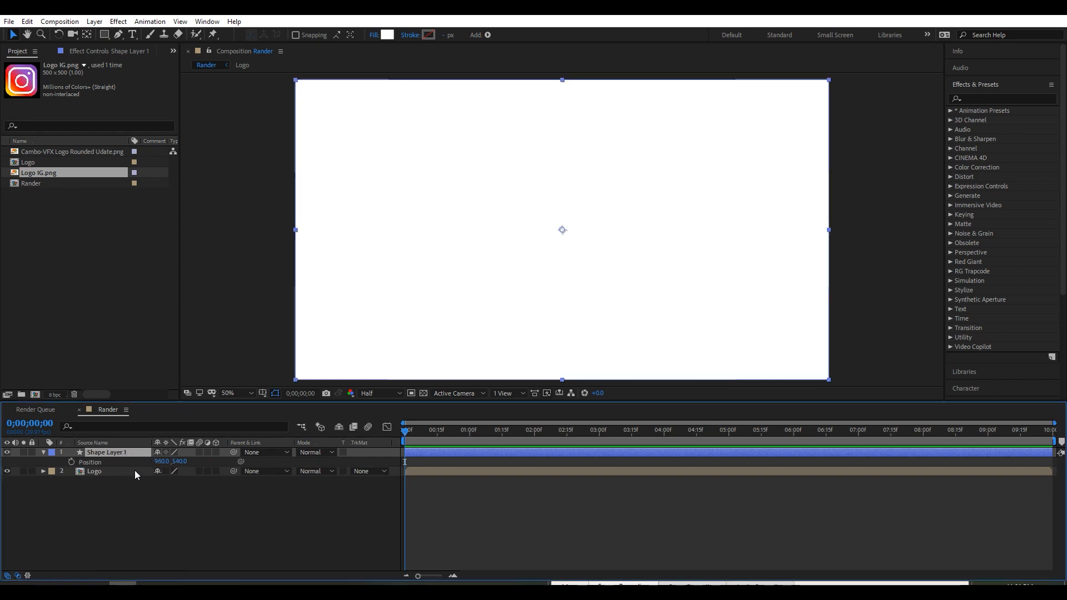
{"action": "left_click_drag", "start_coordinate": [163, 465], "coordinate": [4, 462]}
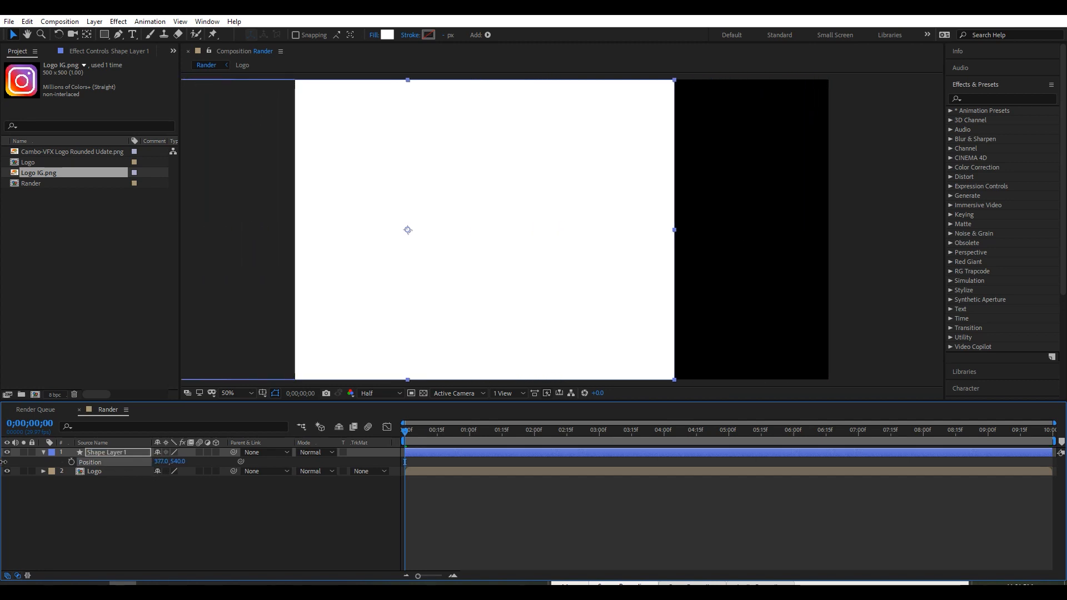
{"action": "left_click_drag", "start_coordinate": [571, 301], "coordinate": [204, 299]}
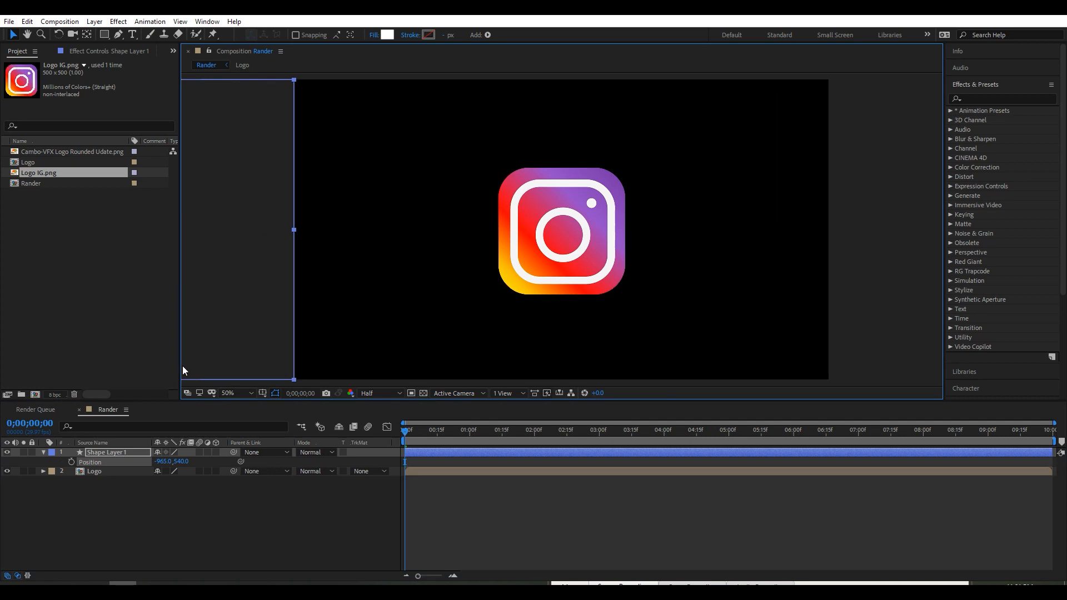
{"action": "left_click", "coordinate": [71, 463]}
Step: Reset the Position of Shape Layer 1 at 0;00;04;00 so a second keyframe centres it in the frame
{"action": "left_click_drag", "start_coordinate": [404, 432], "coordinate": [665, 439]}
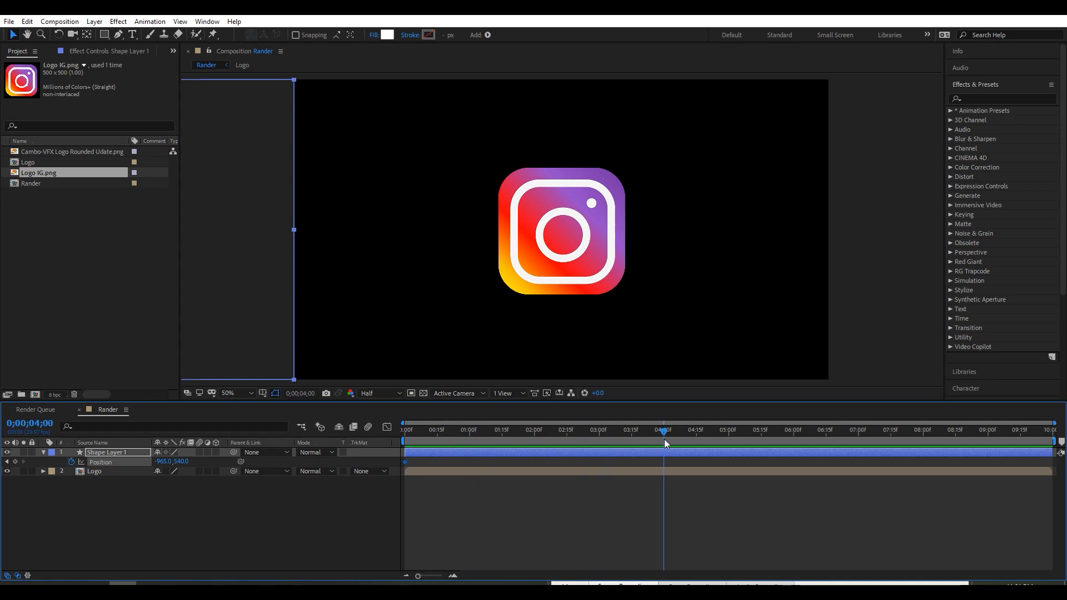
{"action": "right_click", "coordinate": [111, 462]}
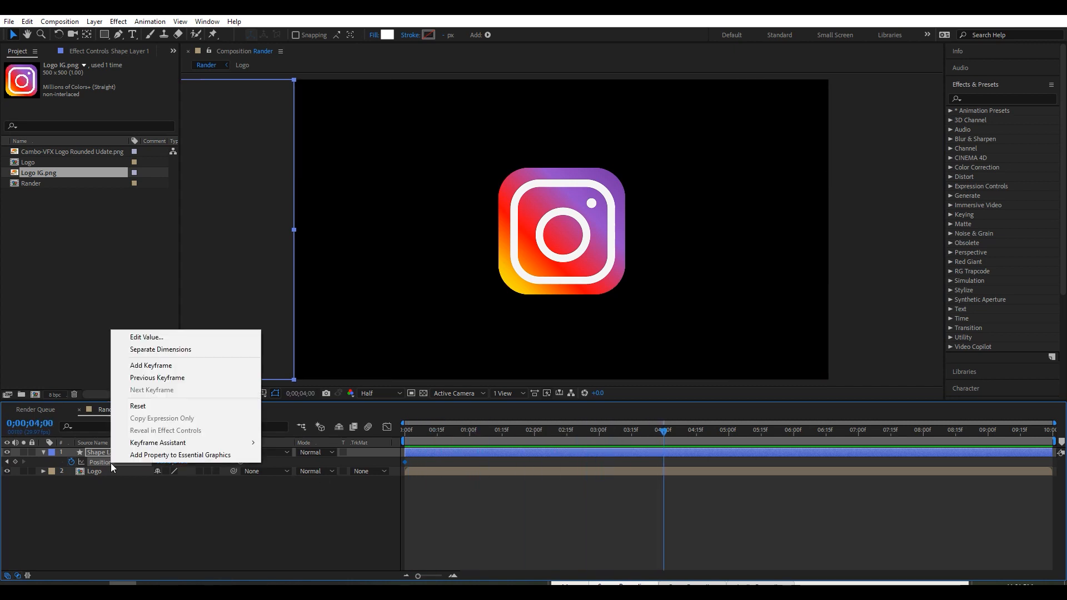
{"action": "left_click", "coordinate": [138, 405]}
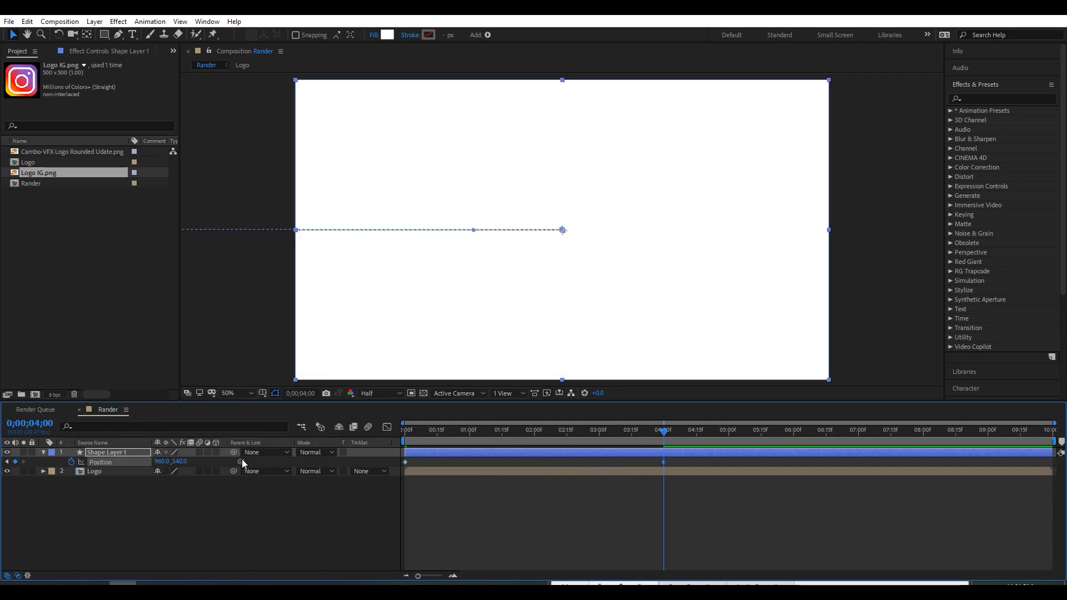
Step: Set the Logo layer's track matte to Alpha Matte "Shape Layer 1" and scrub back to about 2 seconds to check the reveal
{"action": "left_click", "coordinate": [122, 473]}
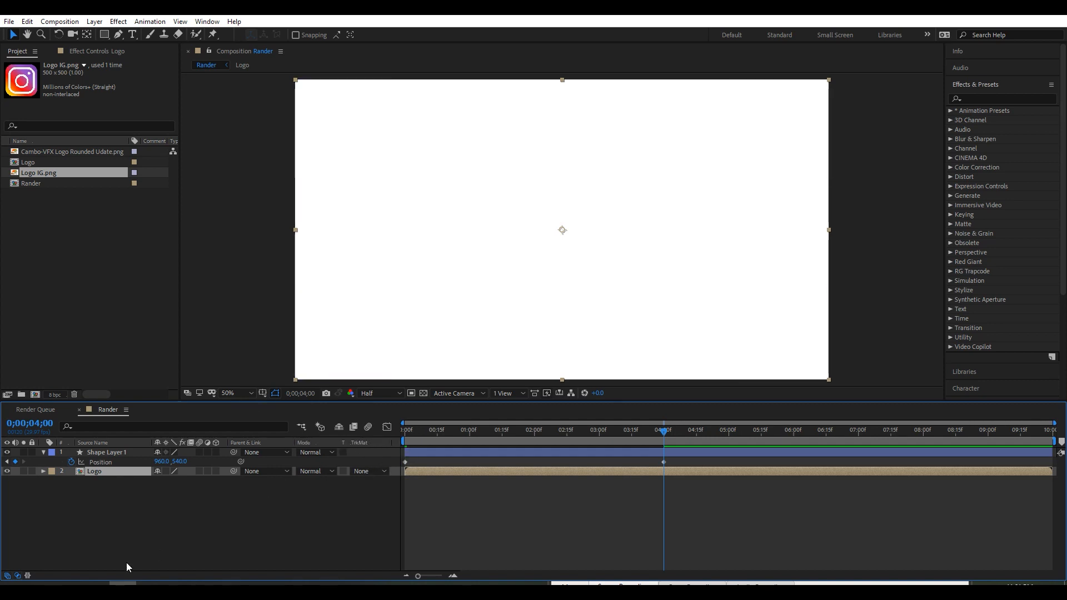
{"action": "left_click", "coordinate": [19, 578]}
{"action": "left_click", "coordinate": [18, 578]}
{"action": "left_click", "coordinate": [19, 578]}
{"action": "left_click", "coordinate": [18, 579]}
{"action": "left_click", "coordinate": [370, 471]}
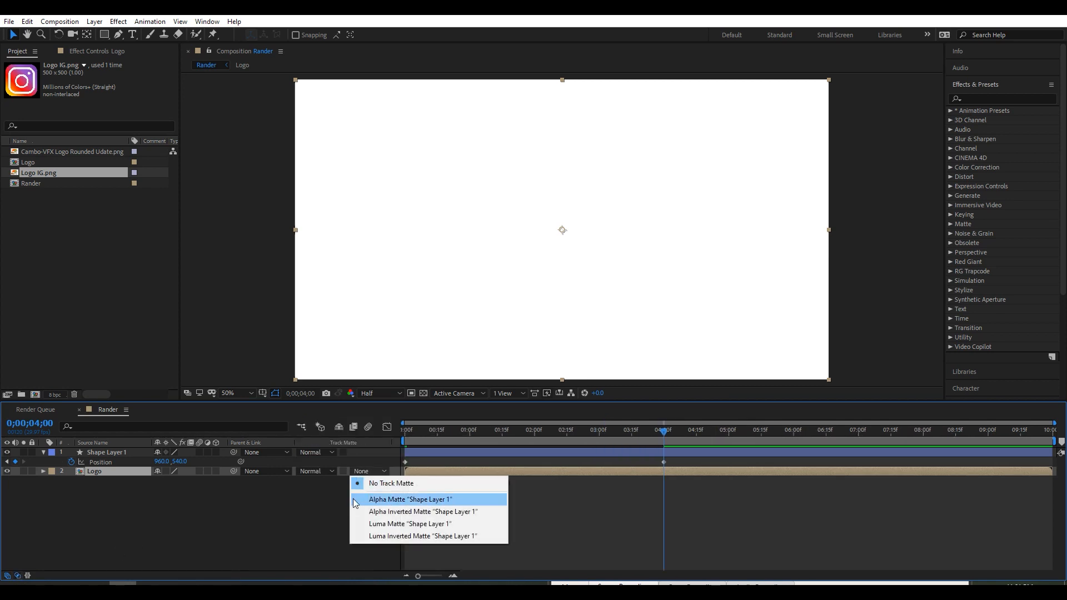
{"action": "left_click", "coordinate": [398, 500]}
{"action": "left_click", "coordinate": [297, 504]}
{"action": "left_click_drag", "start_coordinate": [668, 432], "coordinate": [536, 441]}
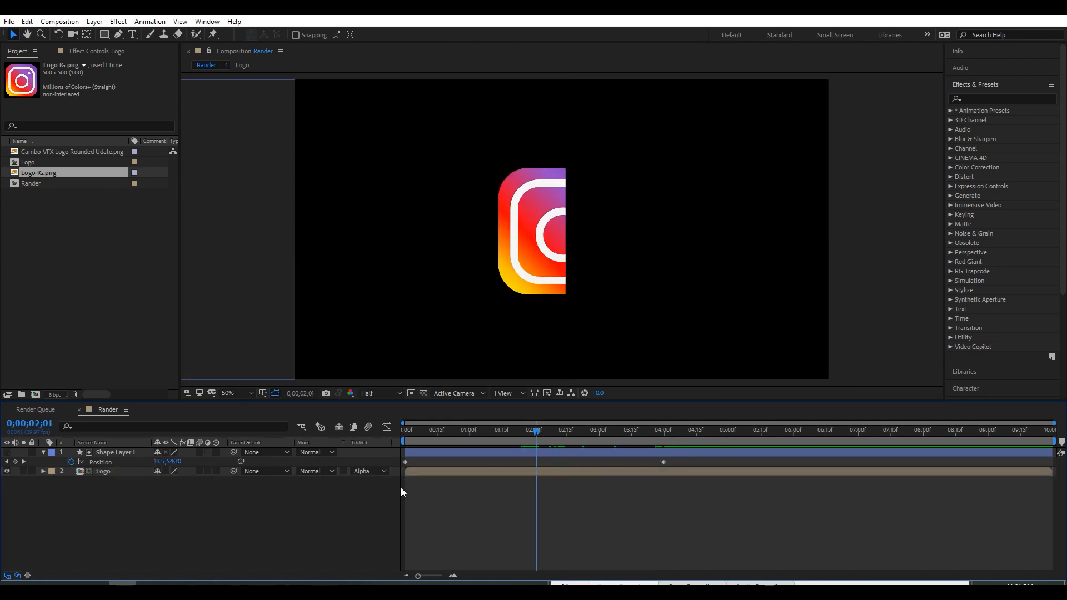
Step: Find the Turbulent Displace effect and apply it to Shape Layer 1
{"action": "left_click", "coordinate": [1002, 99]}
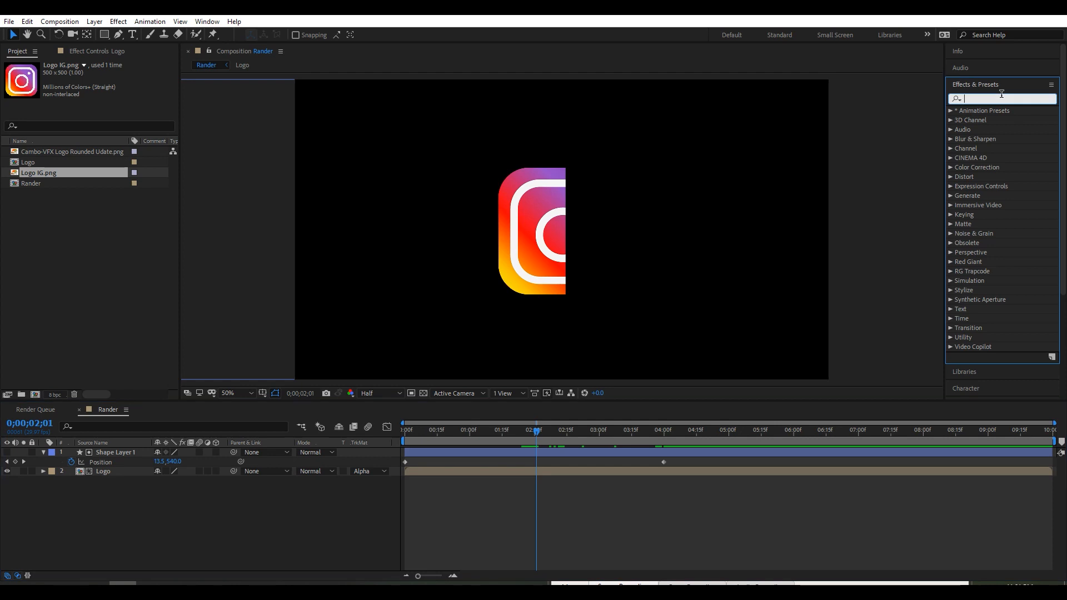
{"action": "type", "text": "Tur"}
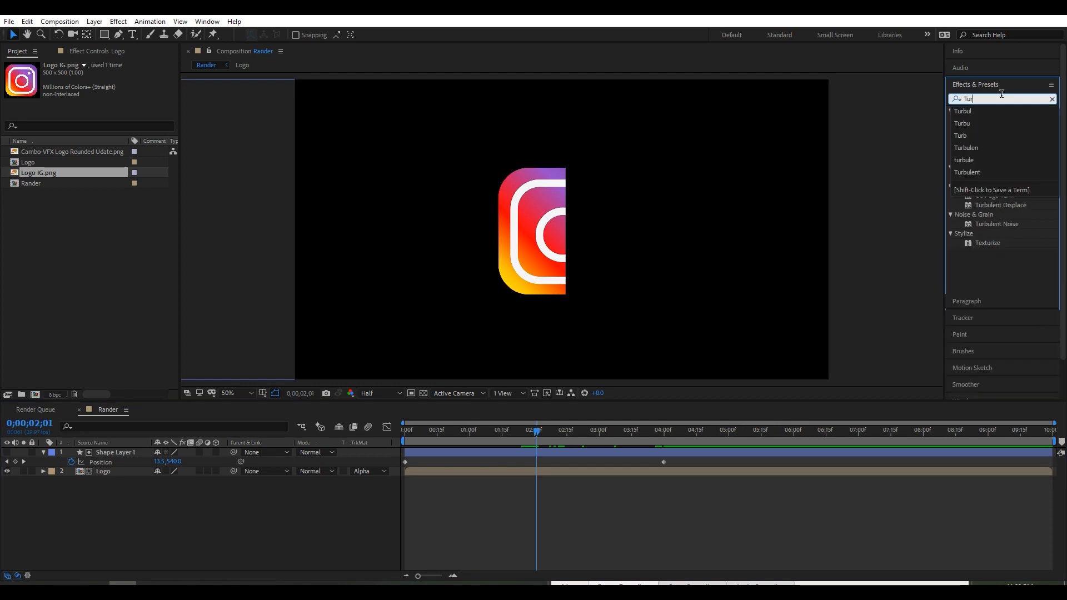
{"action": "type", "text": "bi"}
{"action": "key", "text": "BackSpace"}
{"action": "type", "text": "u"}
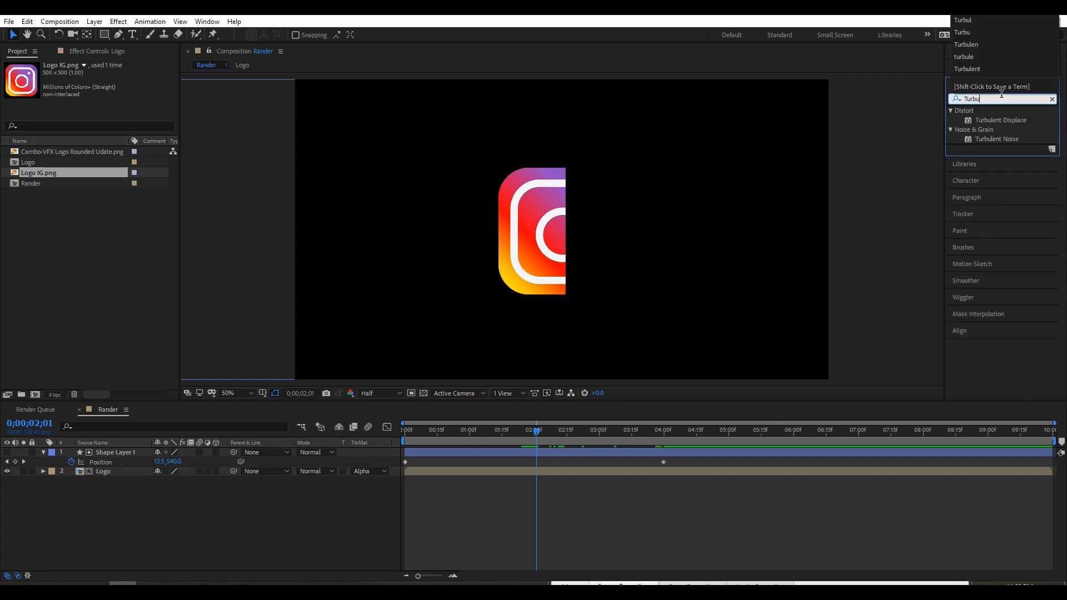
{"action": "left_click", "coordinate": [1013, 121]}
{"action": "left_click_drag", "start_coordinate": [1004, 121], "coordinate": [112, 455]}
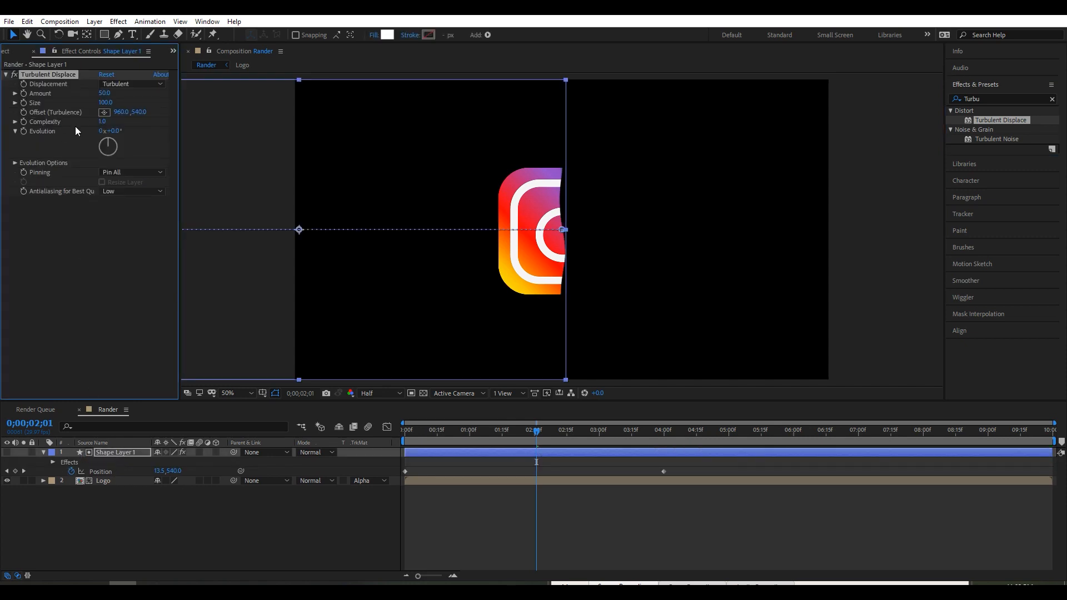
Step: Set the Turbulent Displace Amount to 200, Size to 20 and Complexity to 10, and scrub the timeline to check the edge
{"action": "left_click", "coordinate": [104, 93]}
{"action": "type", "text": "2"}
{"action": "key", "text": "Return"}
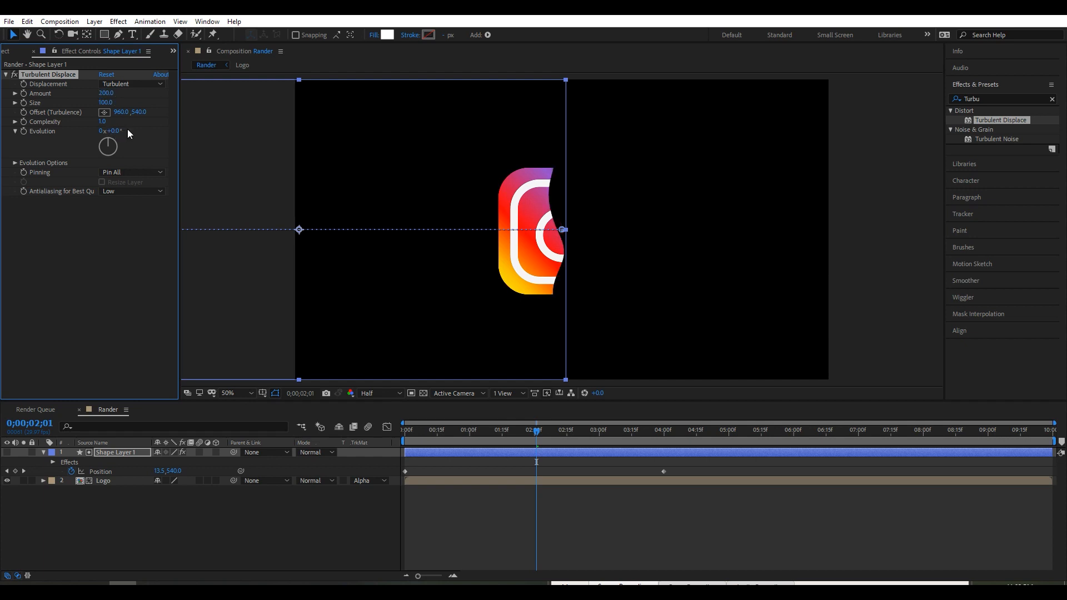
{"action": "left_click", "coordinate": [106, 102]}
{"action": "type", "text": "20"}
{"action": "key", "text": "Return"}
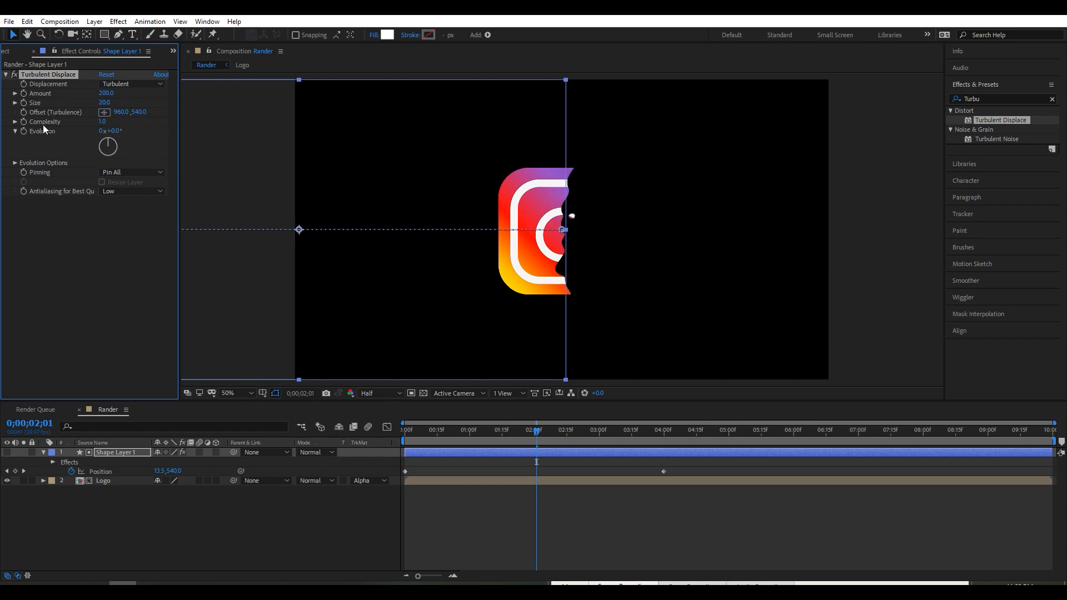
{"action": "left_click", "coordinate": [102, 121]}
{"action": "type", "text": "10"}
{"action": "key", "text": "Return"}
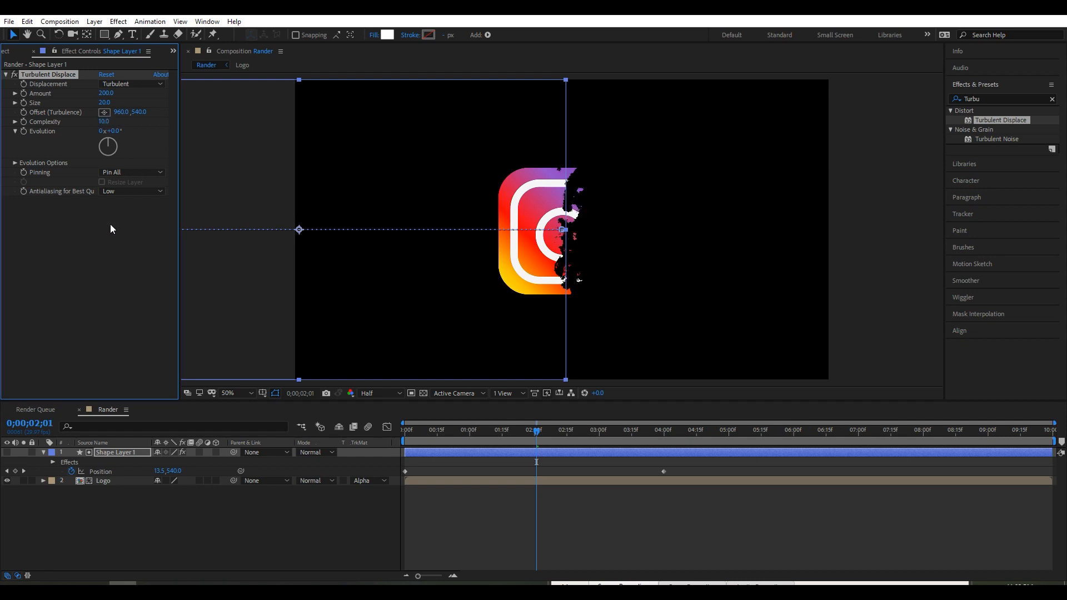
{"action": "left_click", "coordinate": [110, 224]}
{"action": "left_click_drag", "start_coordinate": [535, 436], "coordinate": [540, 435]}
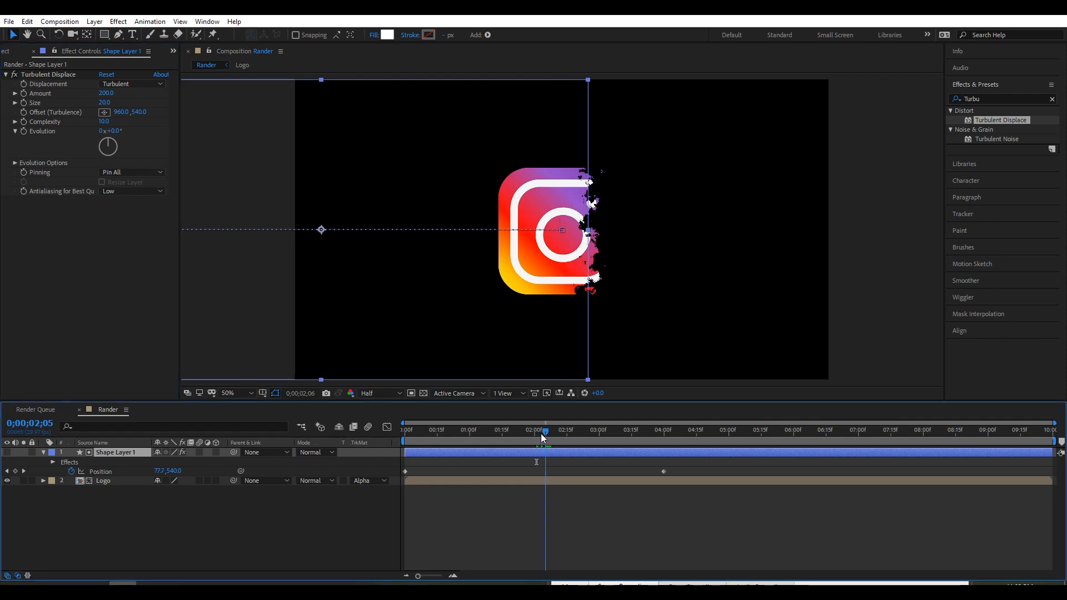
Step: Find the Mosaic effect under Stylize and apply it to Shape Layer 1
{"action": "left_click", "coordinate": [1019, 104]}
{"action": "left_click_drag", "start_coordinate": [1019, 104], "coordinate": [932, 100]}
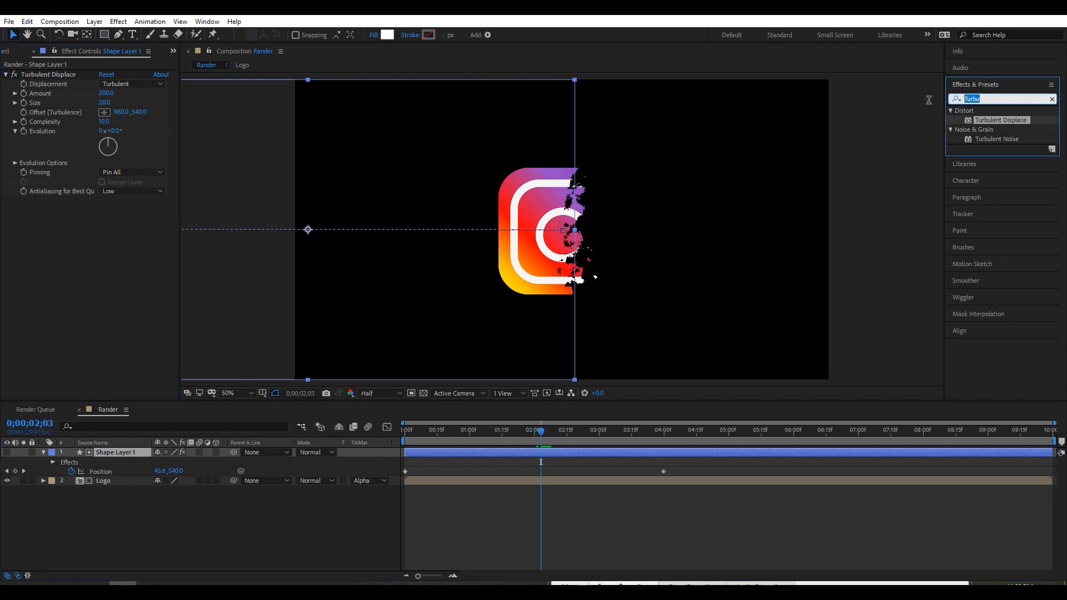
{"action": "type", "text": "Mosai"}
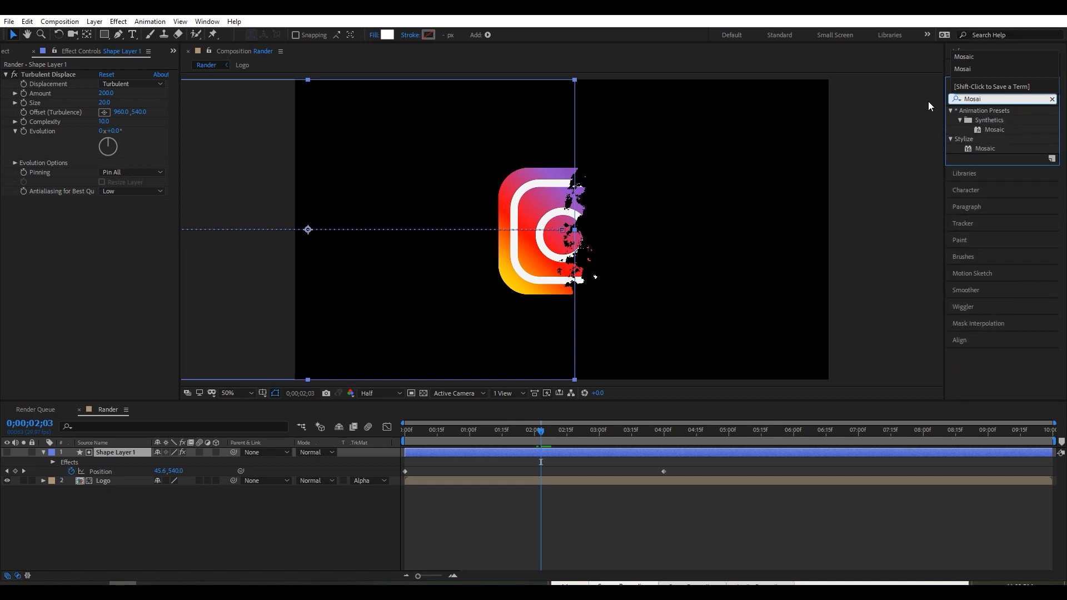
{"action": "left_click", "coordinate": [985, 148]}
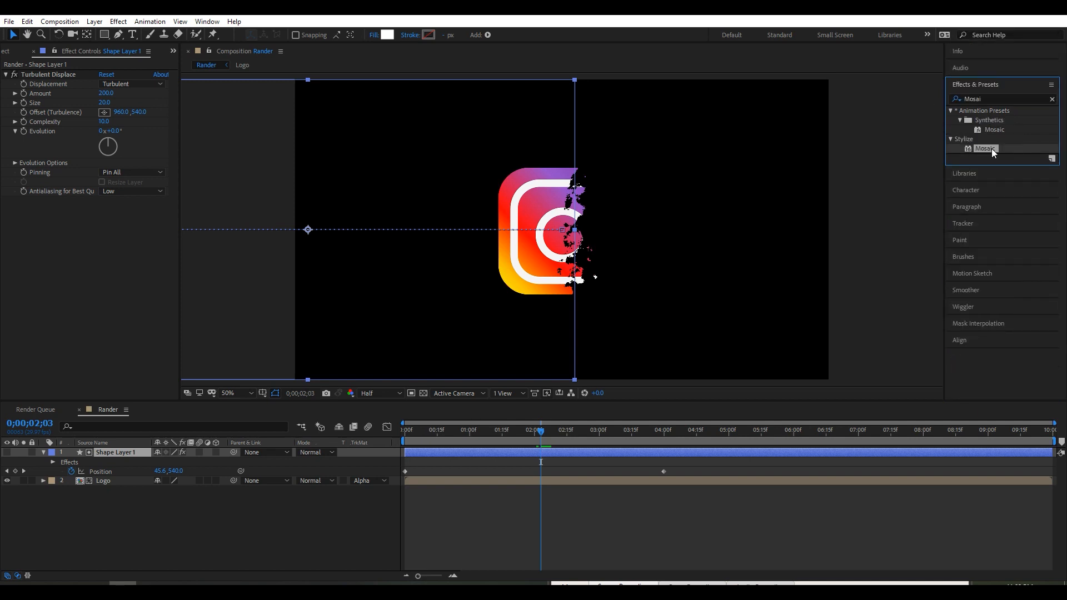
{"action": "left_click_drag", "start_coordinate": [988, 149], "coordinate": [118, 454]}
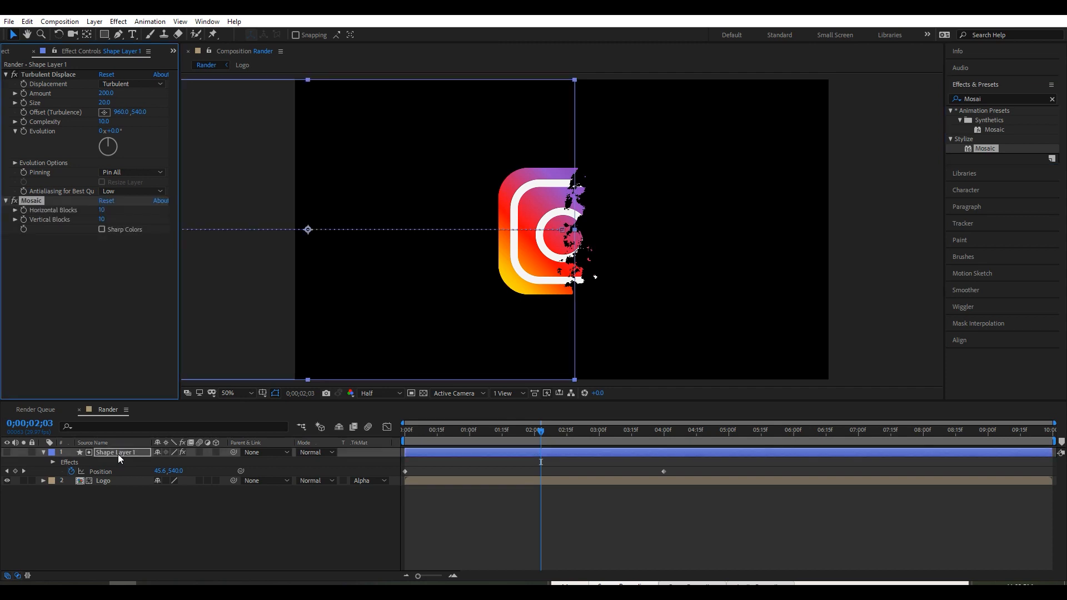
Step: Set the Mosaic effect's Horizontal Blocks to 100 and Vertical Blocks to 50
{"action": "left_click", "coordinate": [100, 211]}
{"action": "type", "text": "1"}
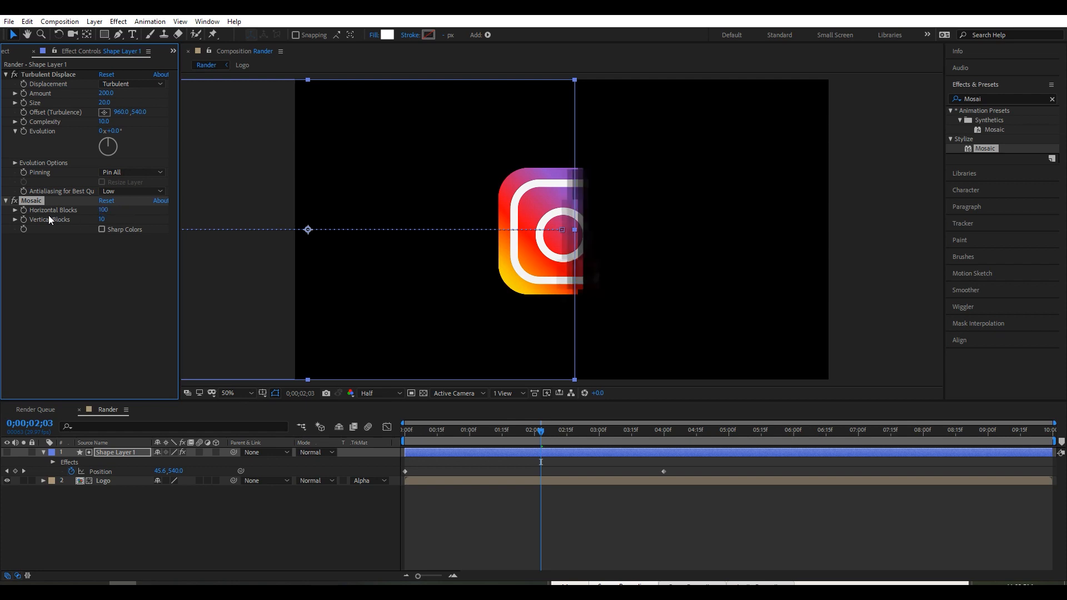
{"action": "left_click", "coordinate": [105, 220]}
{"action": "type", "text": "5"}
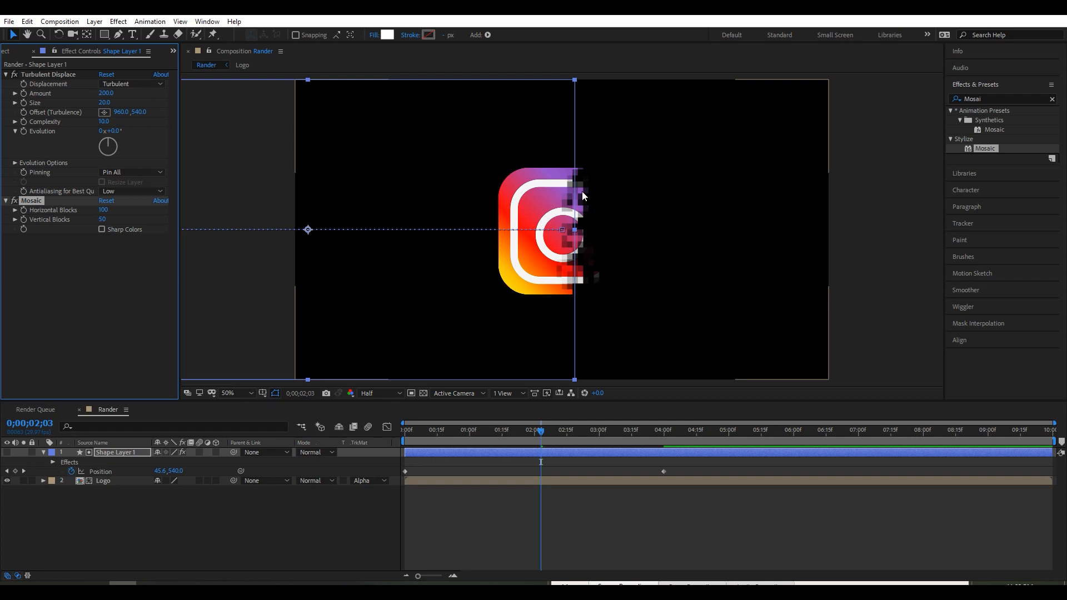
{"action": "left_click", "coordinate": [88, 278]}
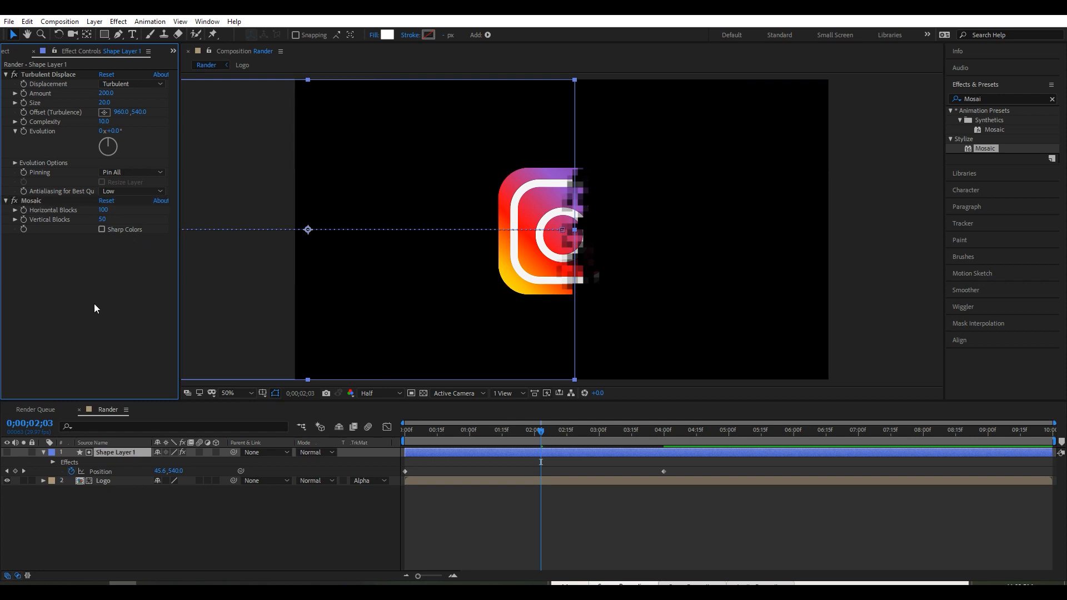
Step: Pre-compose Shape Layer 1 and the Logo layer as "Logo Reveal", moving all attributes into the new composition
{"action": "left_click", "coordinate": [128, 545]}
{"action": "left_click", "coordinate": [45, 453]}
{"action": "left_click_drag", "start_coordinate": [120, 528], "coordinate": [121, 455]}
{"action": "right_click", "coordinate": [125, 453]}
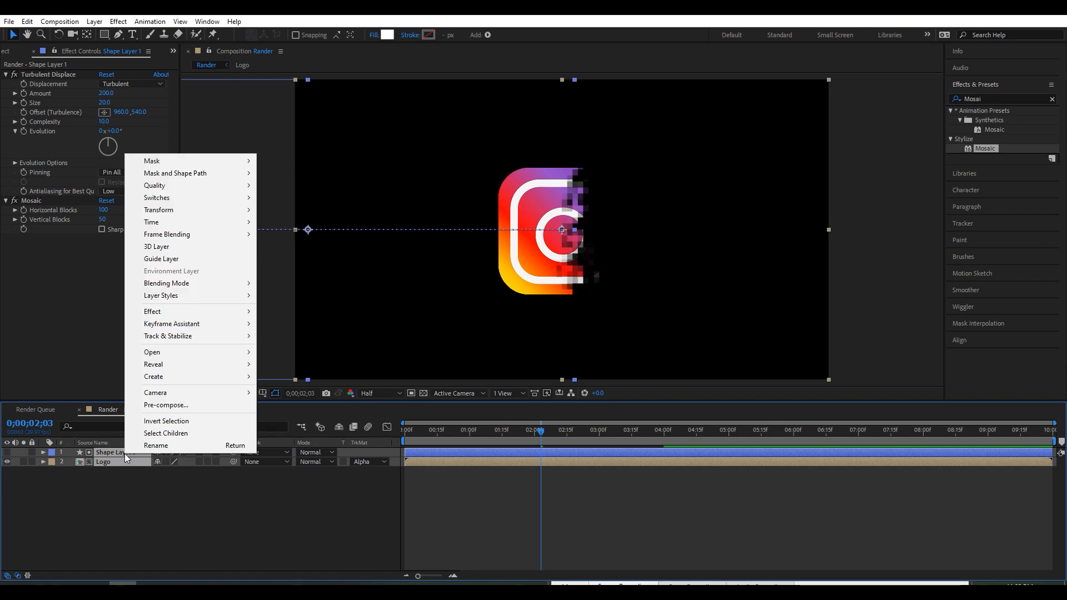
{"action": "left_click", "coordinate": [167, 405]}
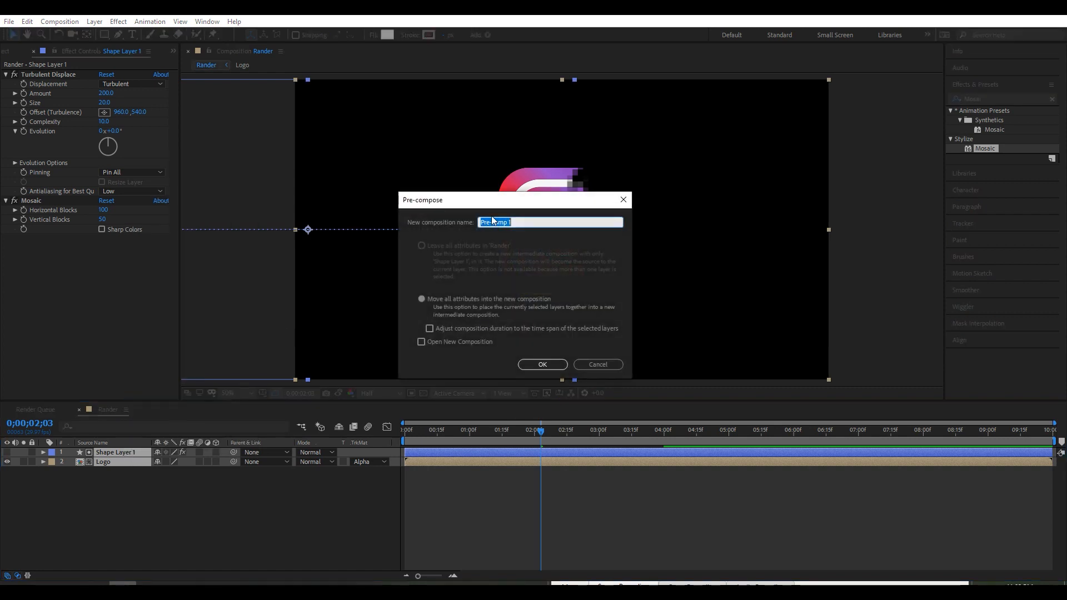
{"action": "type", "text": "Logo Reveal"}
{"action": "left_click", "coordinate": [421, 299]}
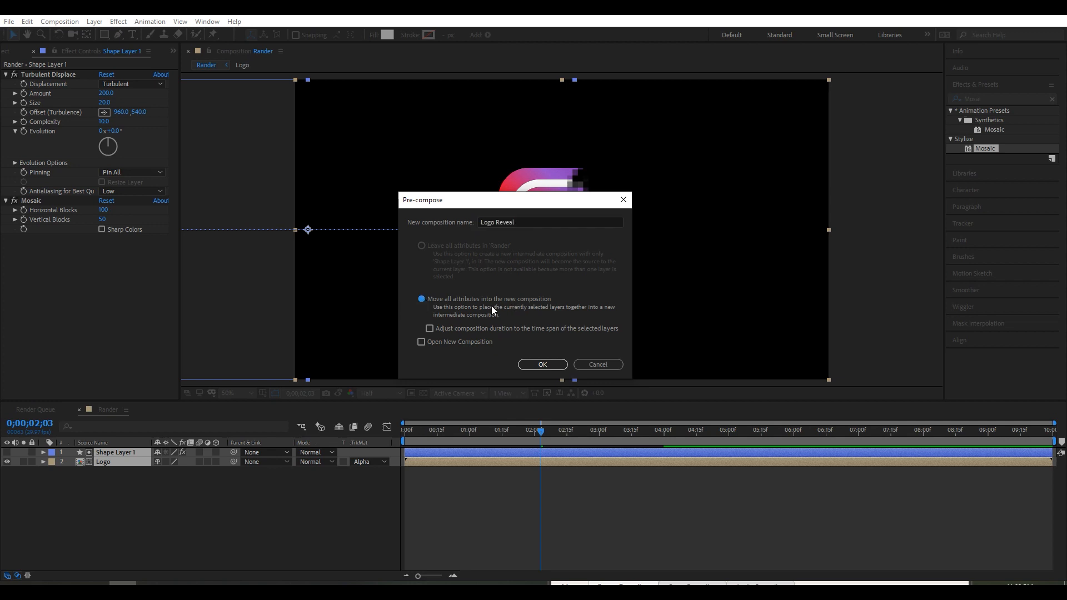
{"action": "left_click", "coordinate": [544, 366]}
{"action": "mouse_move", "coordinate": [543, 432]}
{"action": "left_mouse_down"}
{"action": "mouse_move", "coordinate": [585, 436]}
{"action": "mouse_move", "coordinate": [542, 436]}
{"action": "left_mouse_up"}
{"action": "left_click", "coordinate": [216, 485]}
Step: Find the Fill effect under Generate and apply it to the Logo Reveal layer
{"action": "left_click", "coordinate": [125, 455]}
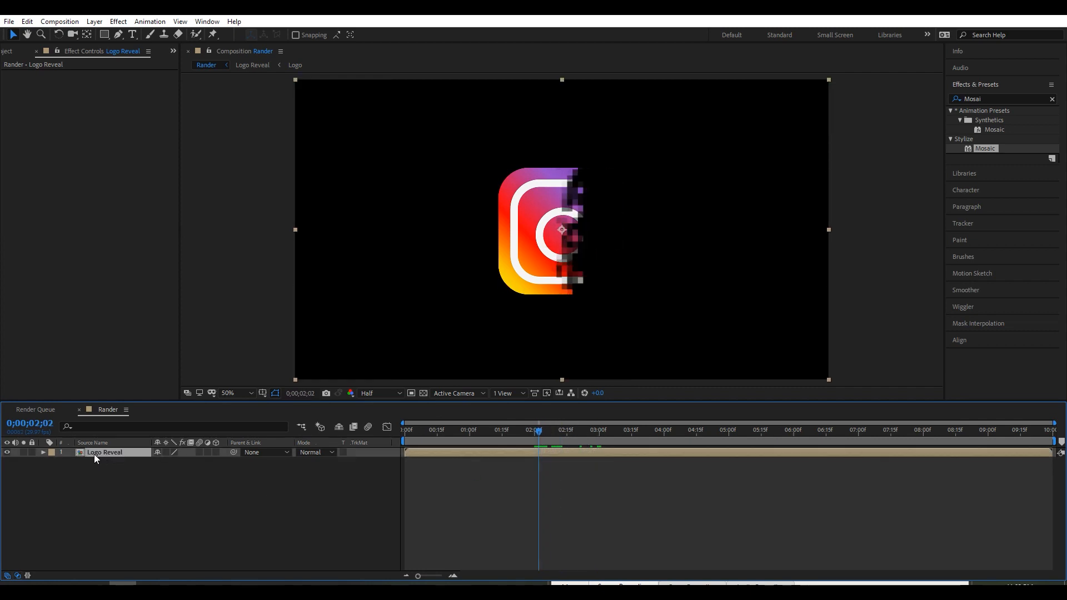
{"action": "left_click", "coordinate": [1019, 99]}
{"action": "left_click_drag", "start_coordinate": [996, 99], "coordinate": [960, 105]}
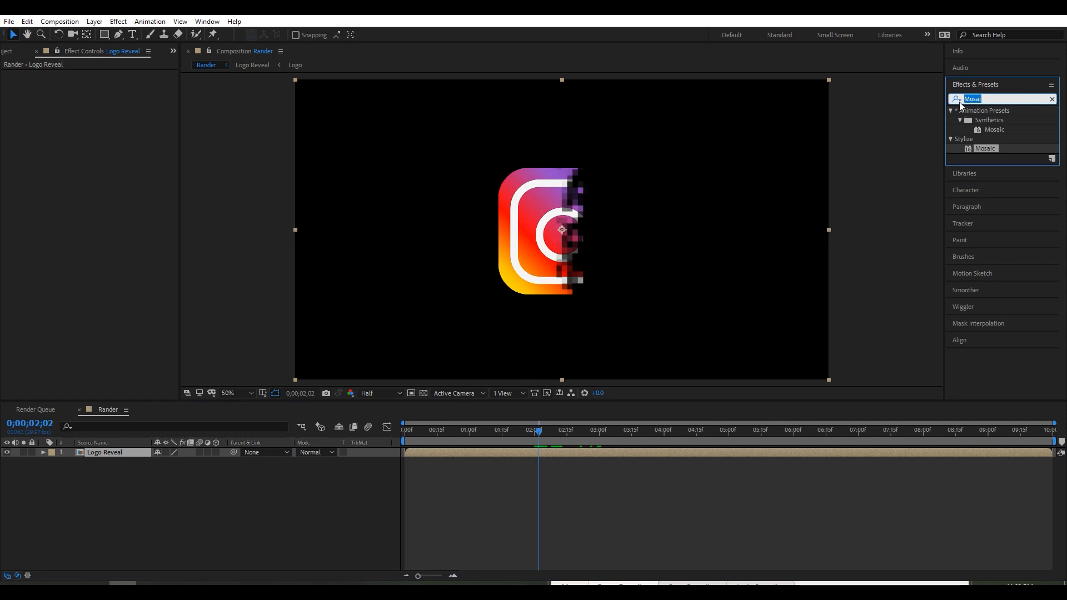
{"action": "type", "text": "Fill"}
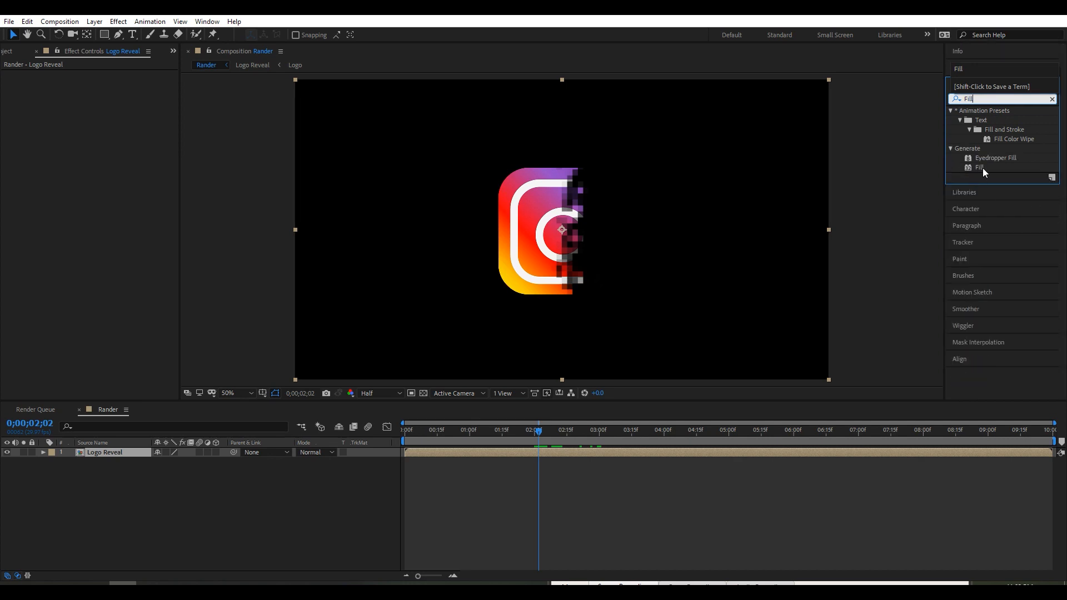
{"action": "left_click_drag", "start_coordinate": [980, 167], "coordinate": [100, 451]}
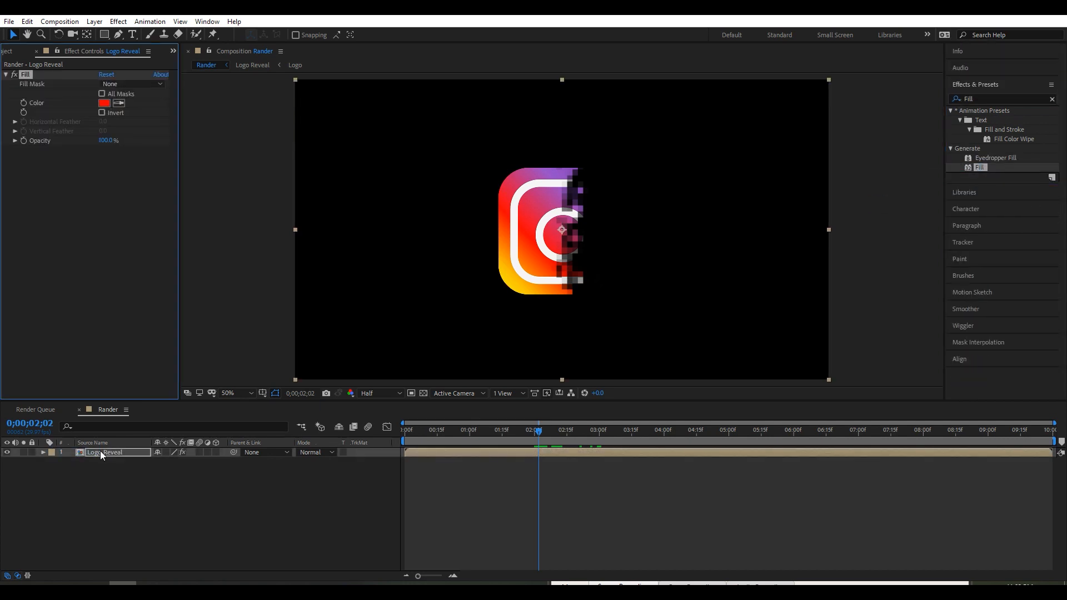
Step: Set the Fill effect's color on the Logo Reveal layer to white (FFFFFF)
{"action": "left_click", "coordinate": [104, 103]}
{"action": "left_click_drag", "start_coordinate": [634, 284], "coordinate": [616, 275]}
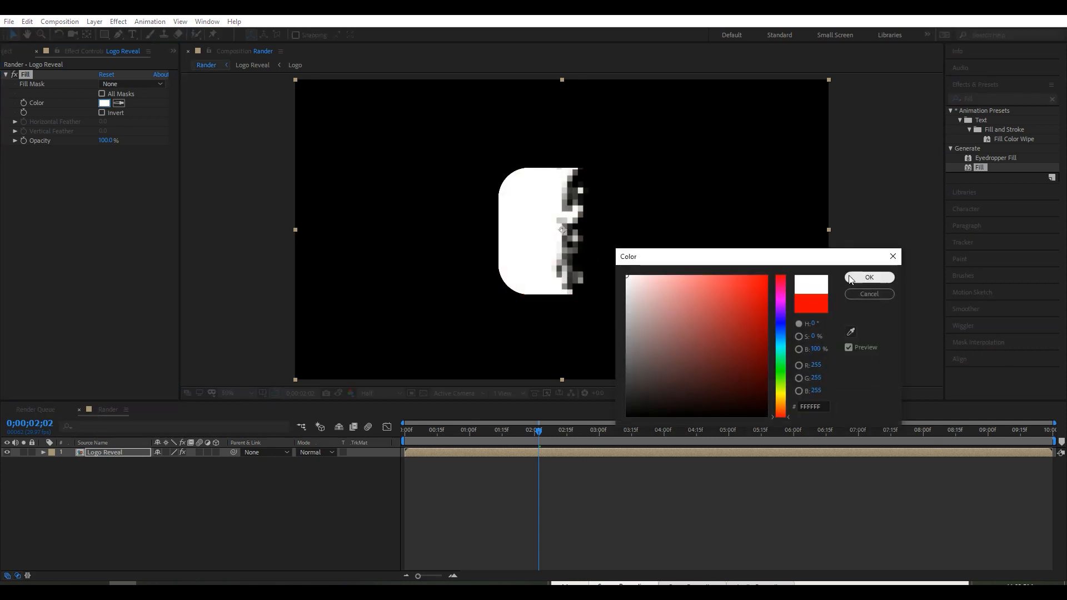
{"action": "left_click", "coordinate": [869, 278]}
Step: Duplicate the Logo Reveal layer and set the lower copy's track matte to Alpha Inverted Matte "Logo Reveal", scrubbing to check the scan edge
{"action": "left_click", "coordinate": [27, 21]}
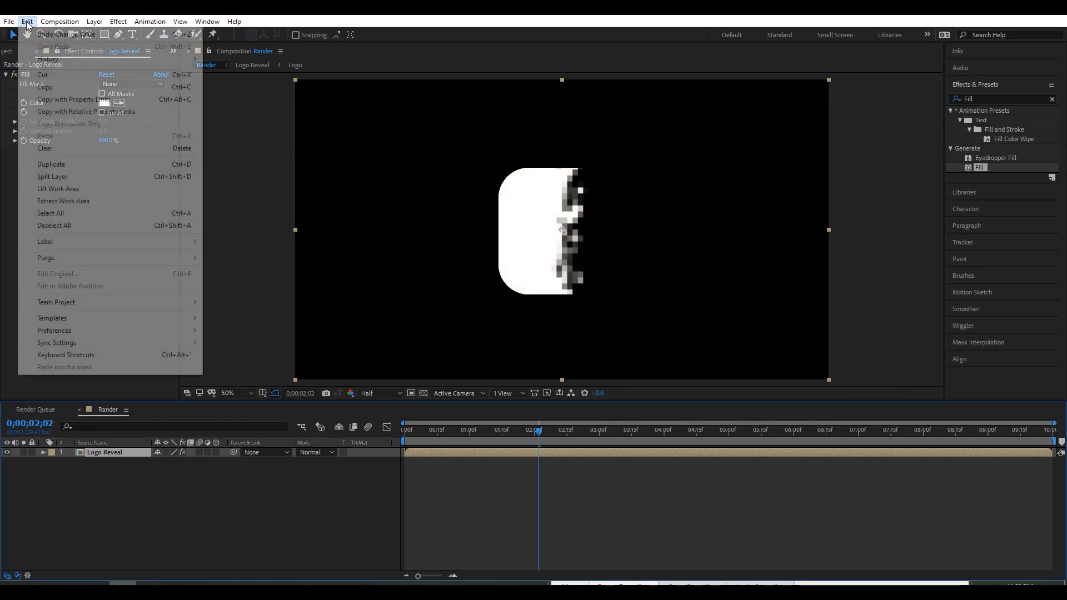
{"action": "left_click", "coordinate": [55, 164]}
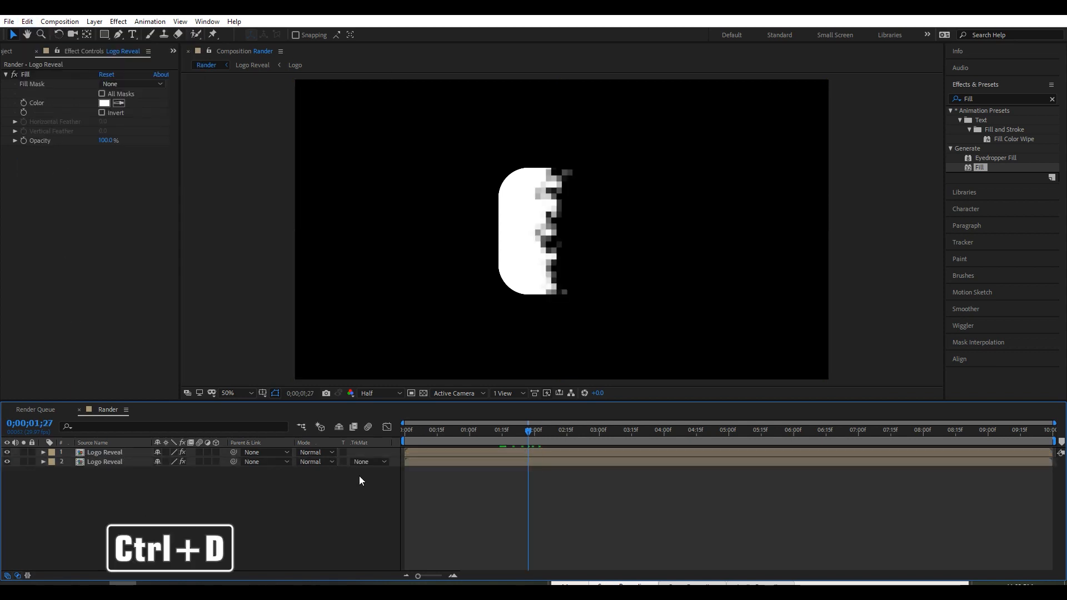
{"action": "left_click", "coordinate": [362, 461]}
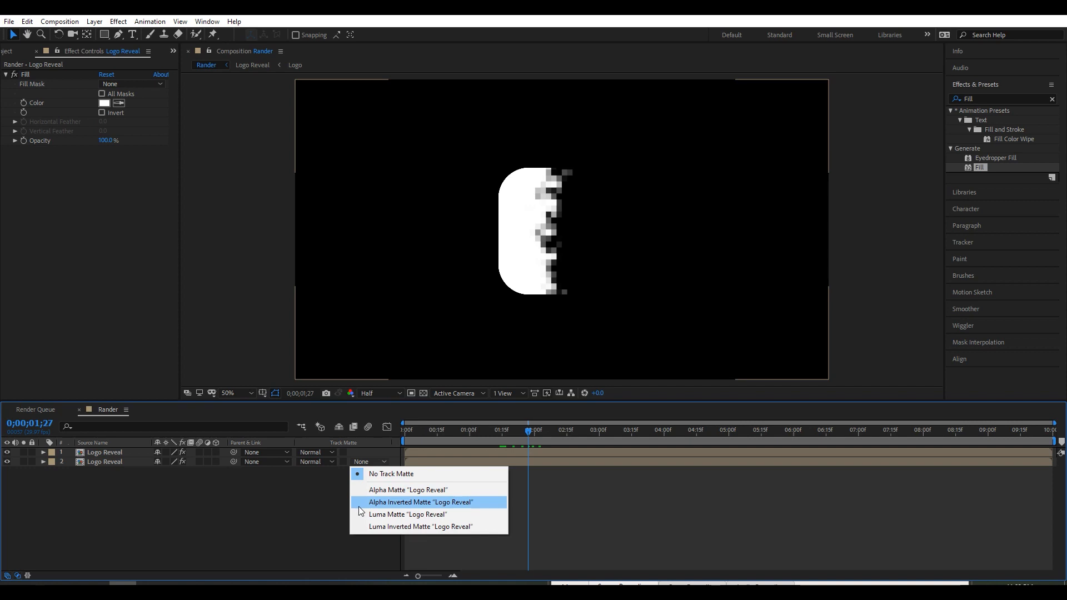
{"action": "left_click", "coordinate": [397, 503]}
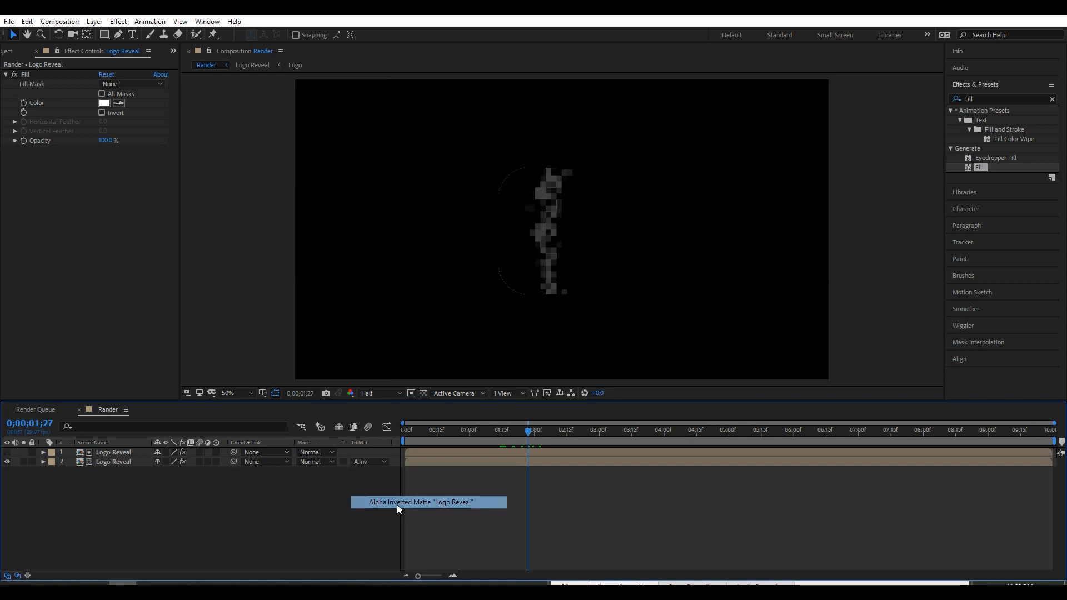
{"action": "mouse_move", "coordinate": [529, 441]}
{"action": "left_mouse_down"}
{"action": "mouse_move", "coordinate": [496, 436]}
{"action": "mouse_move", "coordinate": [543, 437]}
{"action": "left_mouse_up"}
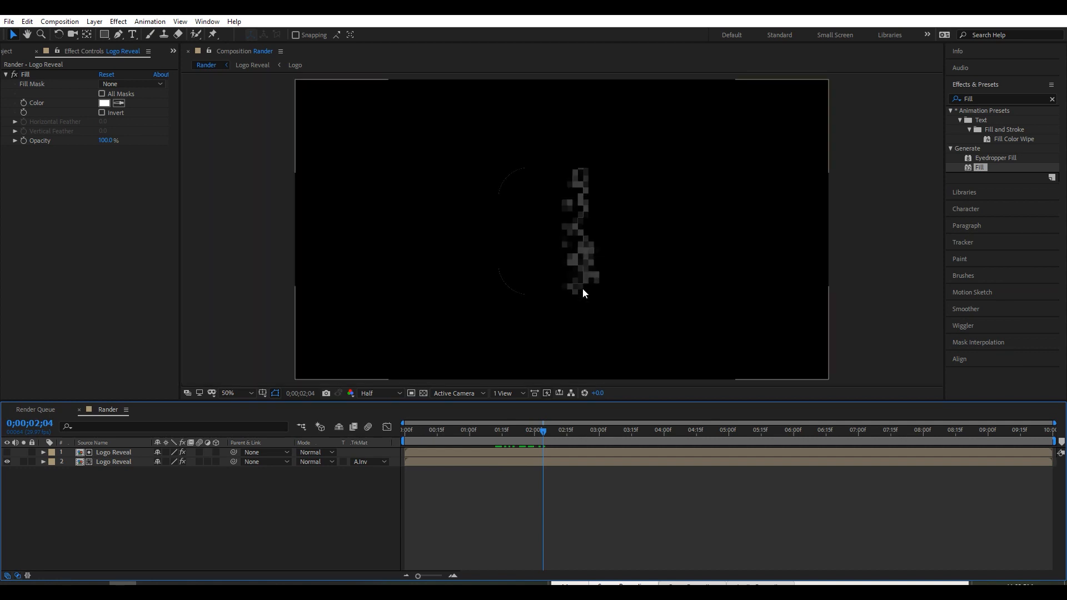
{"action": "key", "text": "shift+Page_Up"}
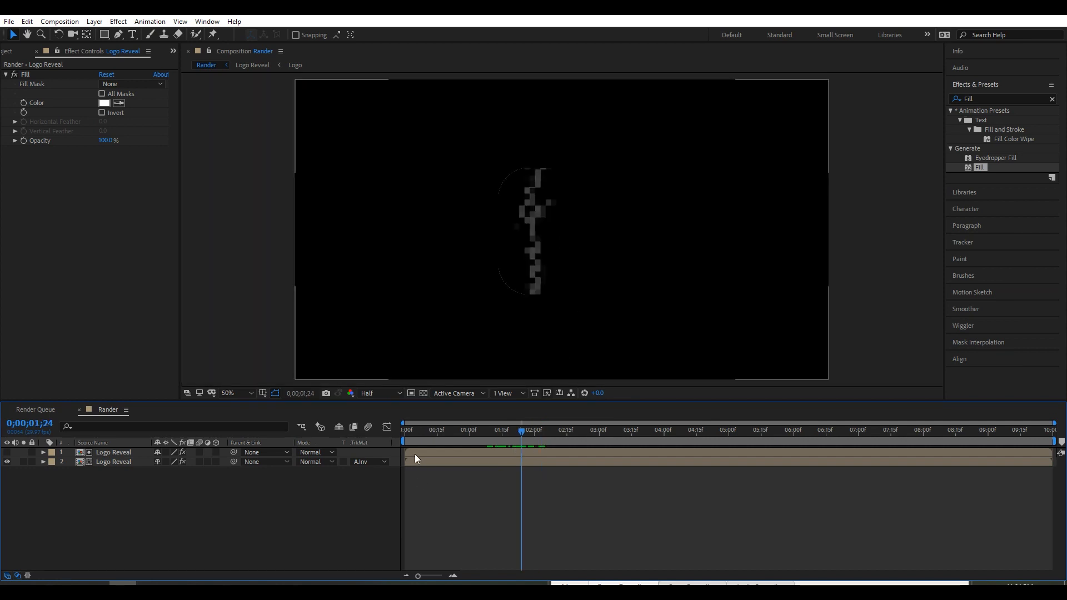
Step: Shift the upper Logo Reveal layer a few frames later to widen the scan band, and check it around 2 seconds
{"action": "left_click", "coordinate": [412, 452]}
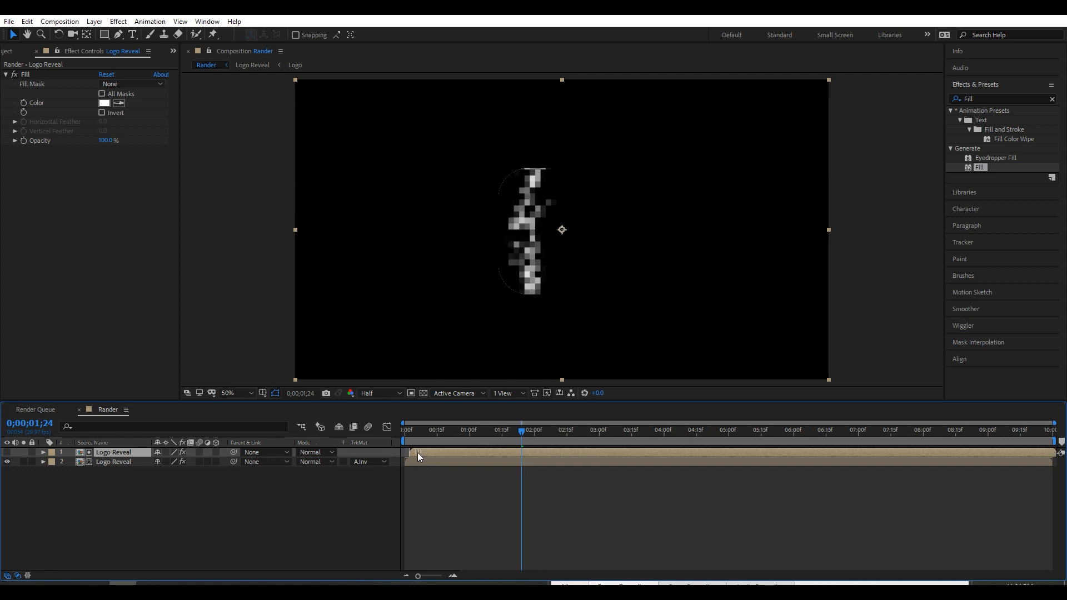
{"action": "left_click_drag", "start_coordinate": [414, 452], "coordinate": [420, 453]}
{"action": "mouse_move", "coordinate": [543, 443]}
{"action": "left_mouse_down"}
{"action": "mouse_move", "coordinate": [505, 435]}
{"action": "mouse_move", "coordinate": [535, 442]}
{"action": "left_mouse_up"}
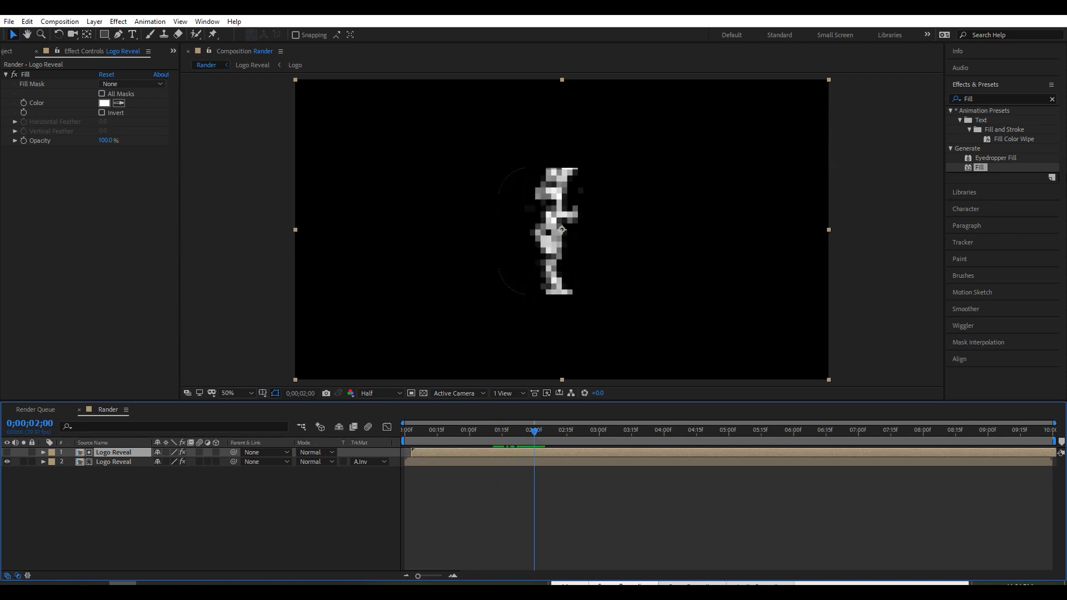
Step: Find the Minimax effect and apply it to the lower Logo Reveal layer
{"action": "left_click", "coordinate": [997, 98]}
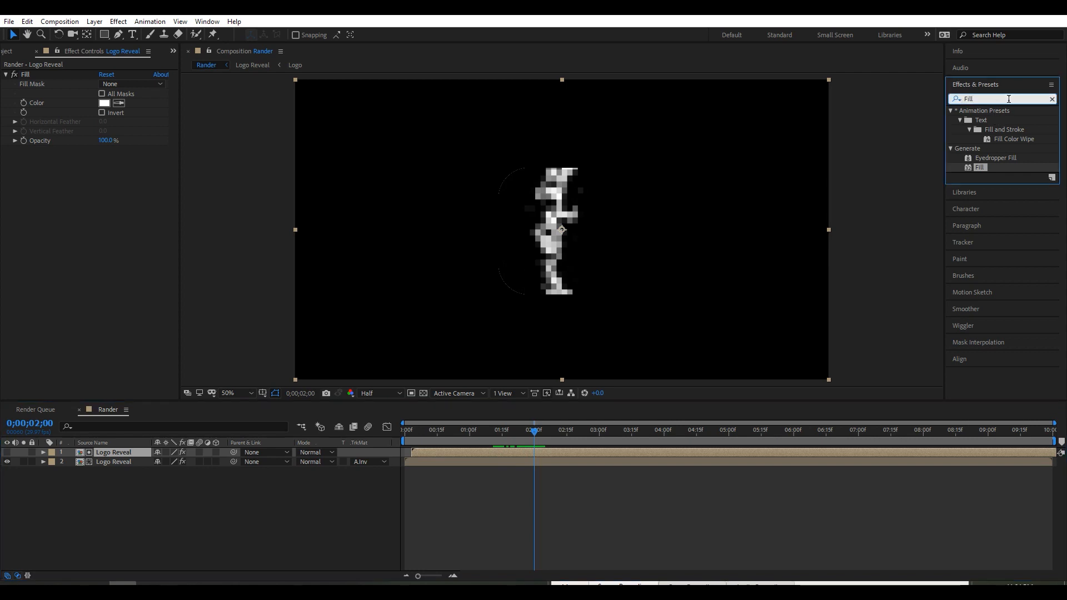
{"action": "type", "text": "mini"}
{"action": "left_click", "coordinate": [954, 100]}
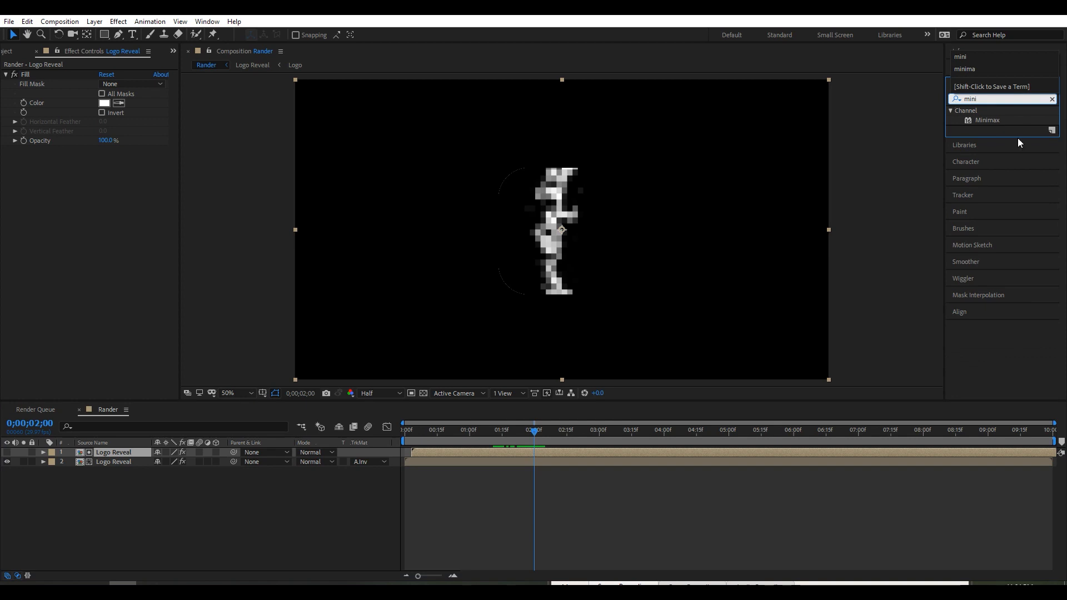
{"action": "left_click_drag", "start_coordinate": [985, 118], "coordinate": [137, 465]}
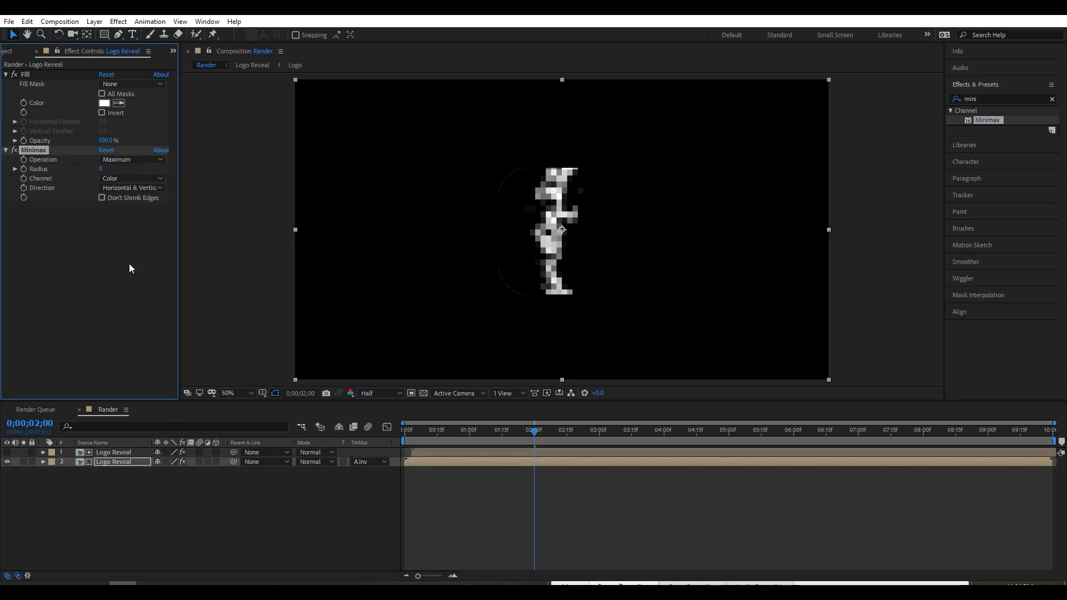
Step: Set Minimax to the Minimum operation with Radius 3 on the Alpha and Color channel, and scrub the timeline to check the outline
{"action": "left_click", "coordinate": [112, 178]}
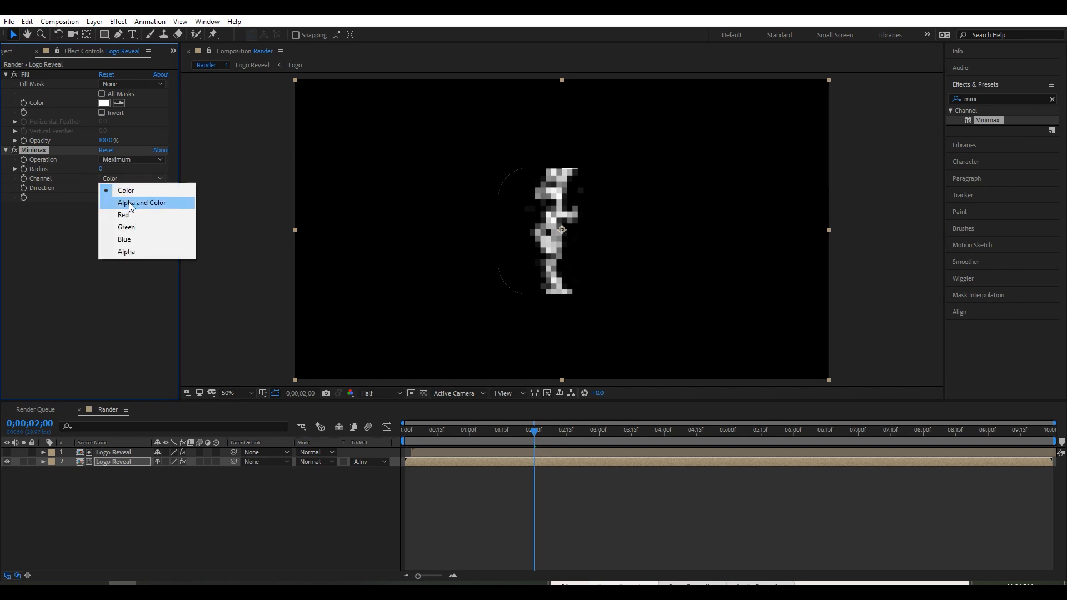
{"action": "left_click", "coordinate": [132, 202]}
{"action": "left_click", "coordinate": [101, 169]}
{"action": "type", "text": "3"}
{"action": "key", "text": "Return"}
{"action": "left_click", "coordinate": [117, 159]}
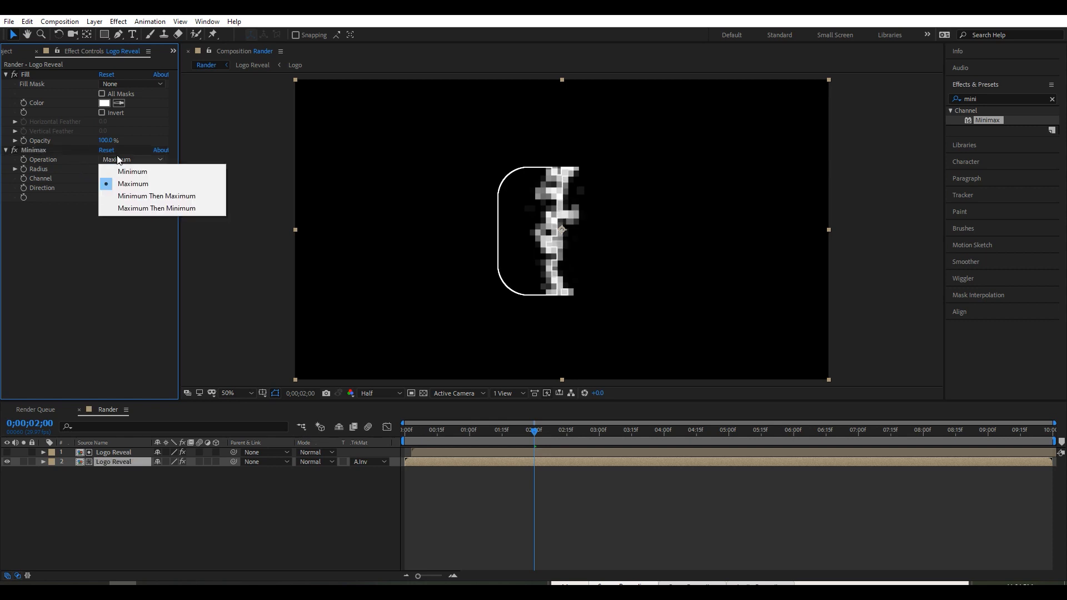
{"action": "left_click", "coordinate": [132, 172]}
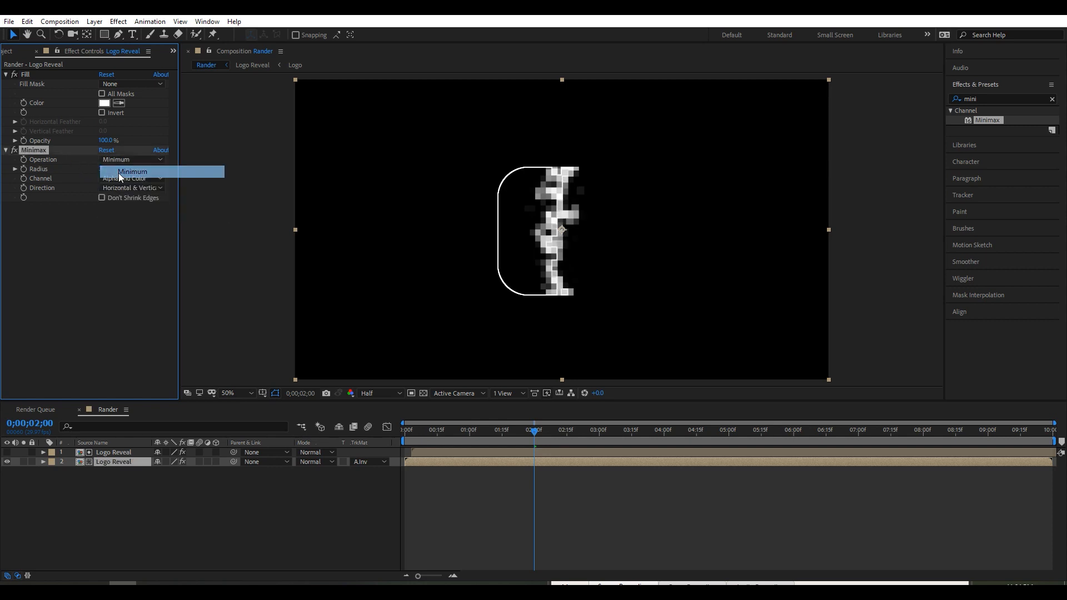
{"action": "mouse_move", "coordinate": [530, 432]}
{"action": "left_mouse_down"}
{"action": "mouse_move", "coordinate": [515, 433]}
{"action": "mouse_move", "coordinate": [545, 432]}
{"action": "left_mouse_up"}
{"action": "scroll", "coordinate": [549, 254], "scroll_direction": "down", "scroll_amount": 1}
{"action": "scroll", "coordinate": [549, 254], "scroll_direction": "up", "scroll_amount": 2}
{"action": "scroll", "coordinate": [549, 254], "scroll_direction": "down", "scroll_amount": 1}
{"action": "left_click", "coordinate": [505, 480]}
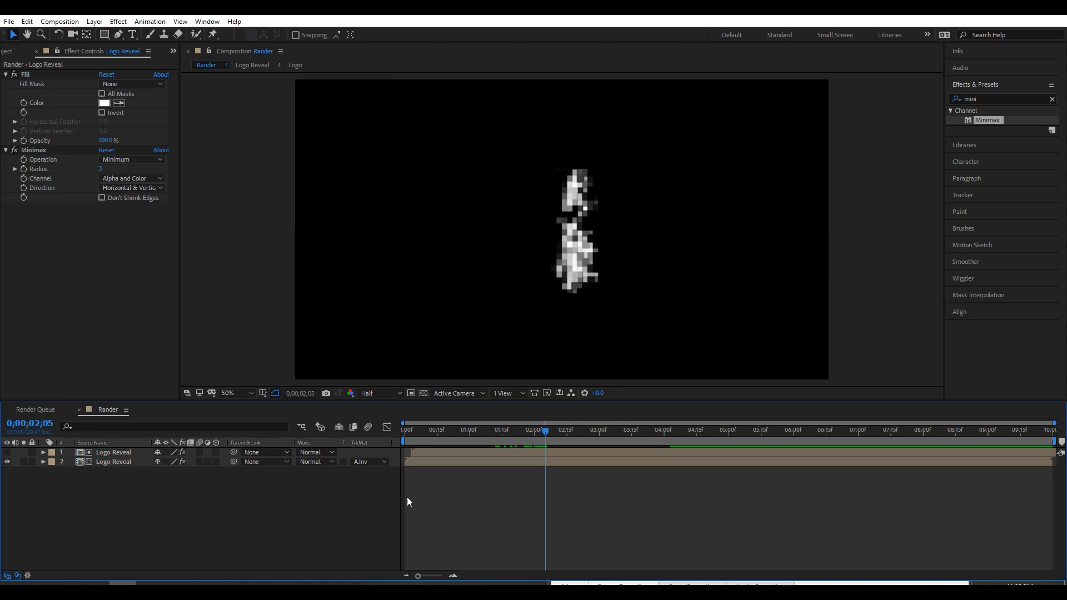
Step: Pre-compose both Logo Reveal layers as "Logo Scan", moving all attributes into the new composition
{"action": "left_click_drag", "start_coordinate": [98, 522], "coordinate": [109, 451]}
{"action": "right_click", "coordinate": [109, 452]}
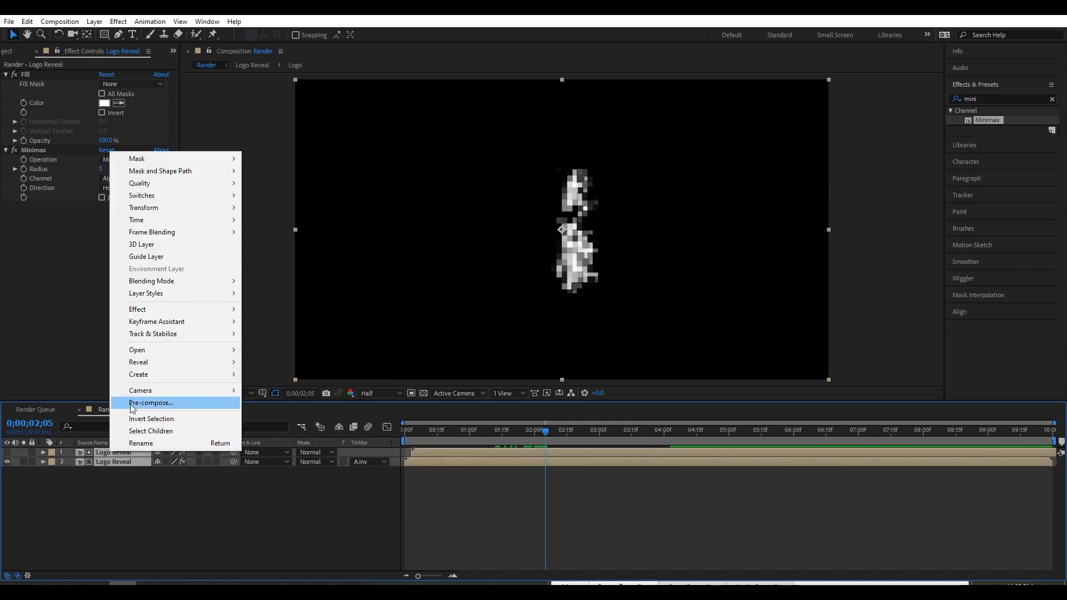
{"action": "left_click", "coordinate": [151, 403]}
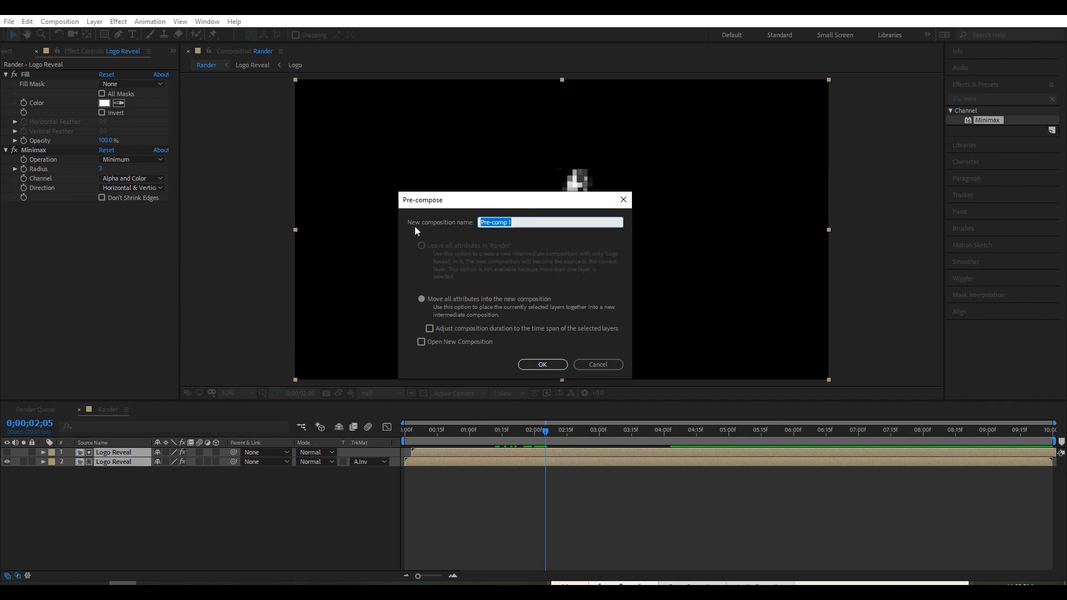
{"action": "type", "text": "Logo Sca"}
{"action": "left_click", "coordinate": [422, 298]}
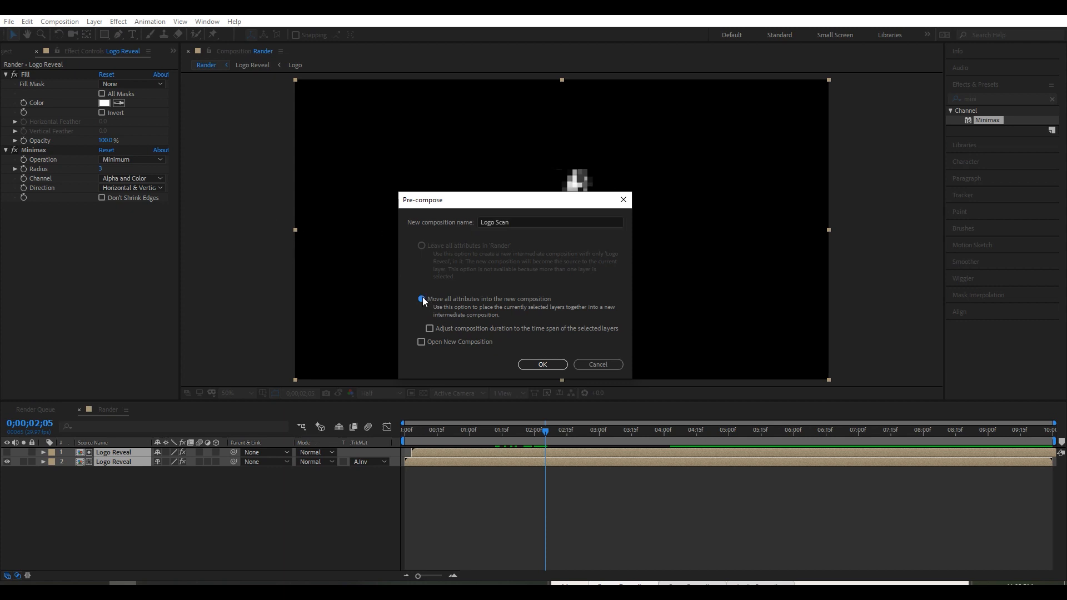
{"action": "left_click", "coordinate": [542, 364]}
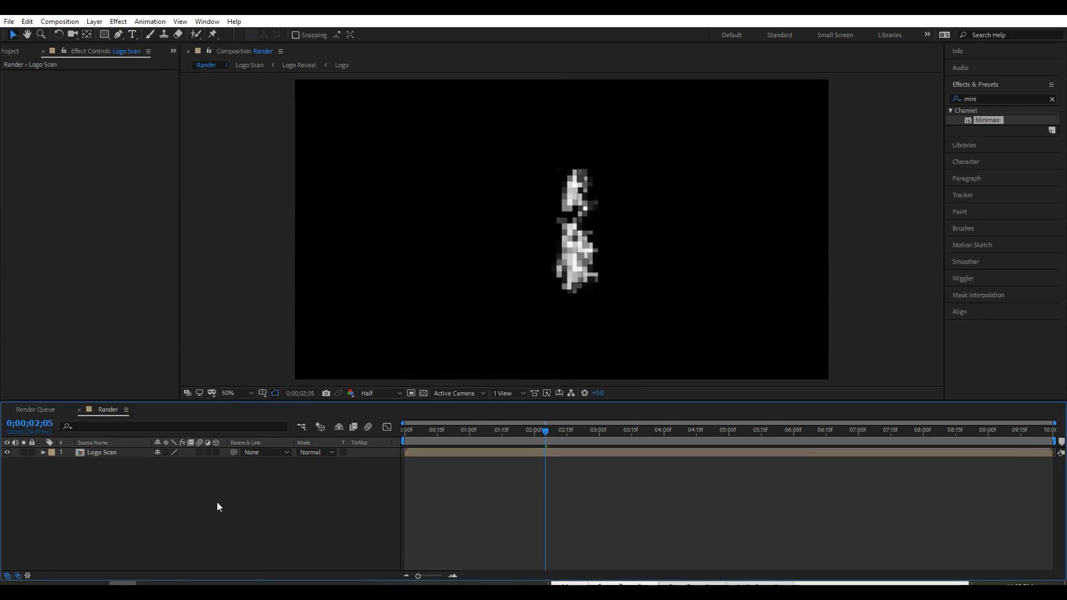
Step: Add the Logo Reveal composition to the Render timeline beneath the Logo Scan layer
{"action": "left_click", "coordinate": [11, 51]}
{"action": "left_click", "coordinate": [35, 183]}
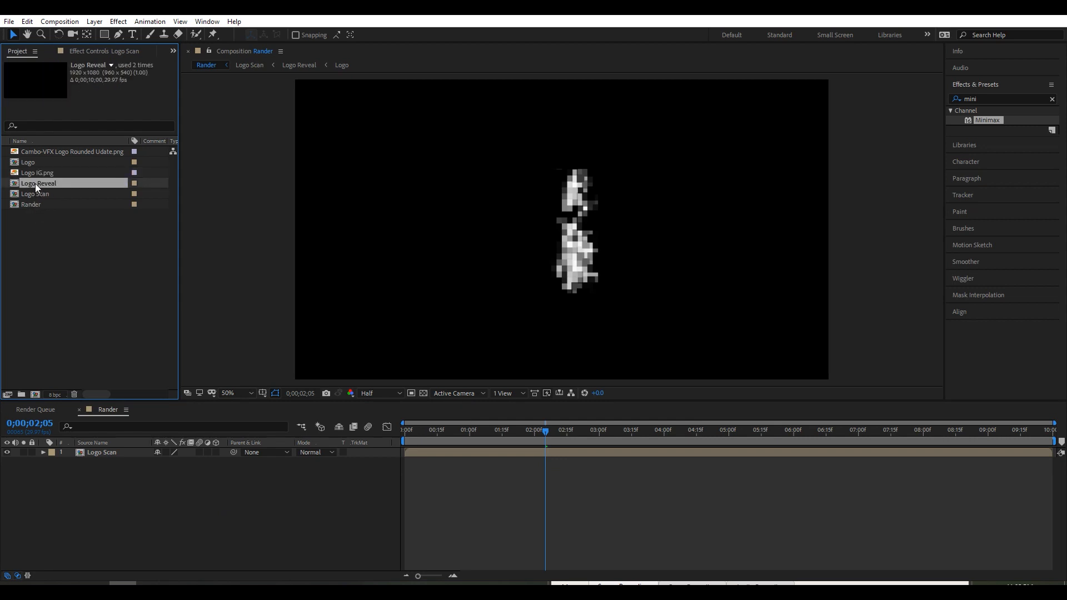
{"action": "left_click_drag", "start_coordinate": [45, 184], "coordinate": [75, 478]}
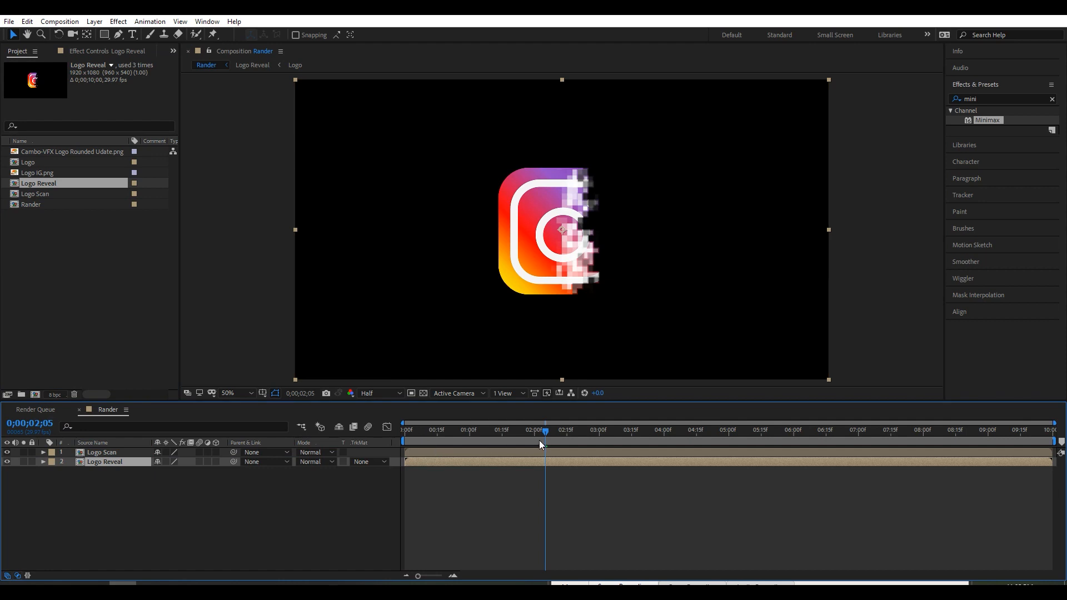
Step: Set the Logo Scan layer's blending mode to Screen and scrub around 2 seconds to check the composite
{"action": "left_click", "coordinate": [108, 453]}
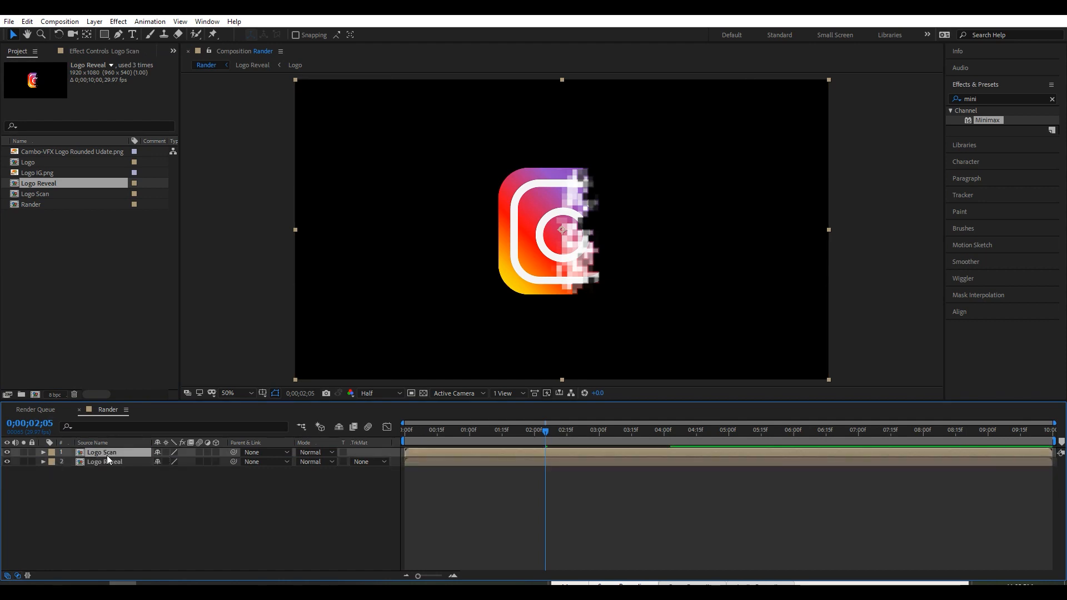
{"action": "left_click", "coordinate": [310, 454]}
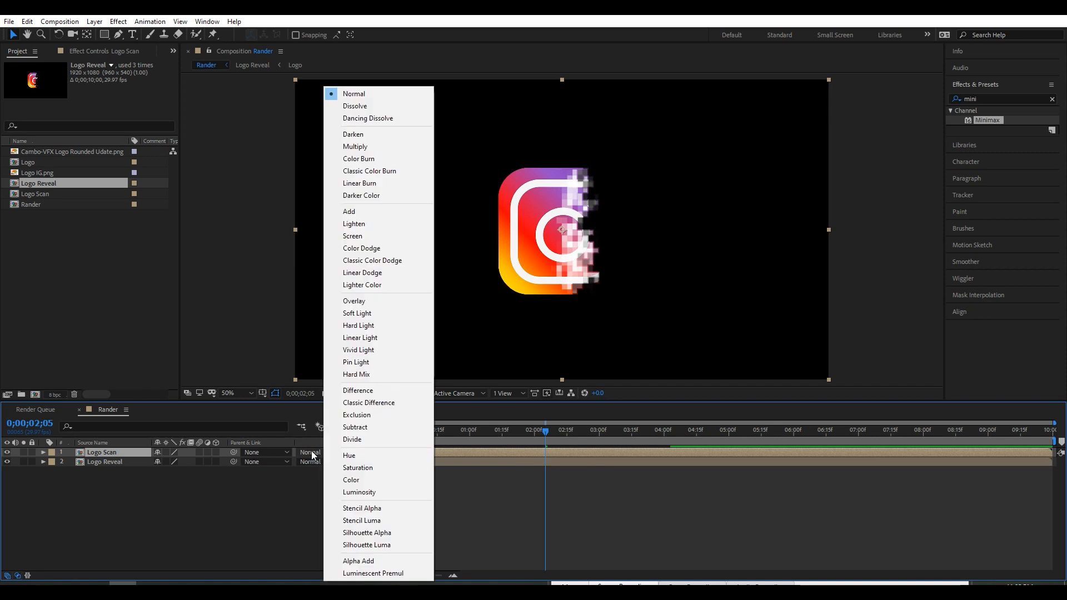
{"action": "left_click", "coordinate": [361, 236]}
{"action": "left_click", "coordinate": [521, 431]}
{"action": "left_click_drag", "start_coordinate": [532, 436], "coordinate": [555, 436]}
{"action": "left_click", "coordinate": [205, 530]}
Step: Set the Max Horizontal Displacement of Logo Scan's second Displacement Map to 200
{"action": "left_click", "coordinate": [105, 452]}
{"action": "left_click", "coordinate": [999, 97]}
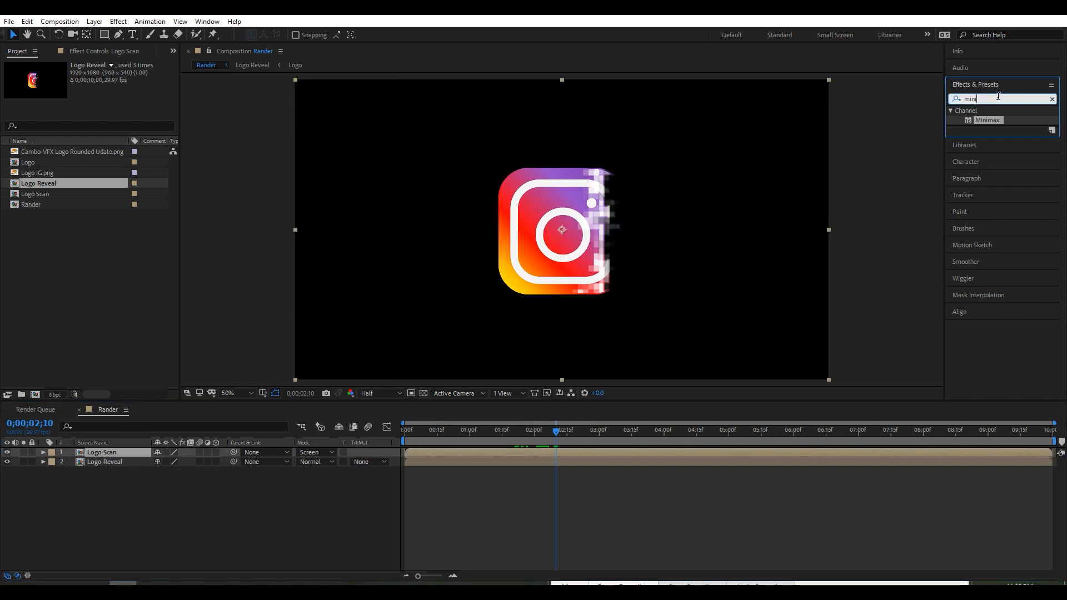
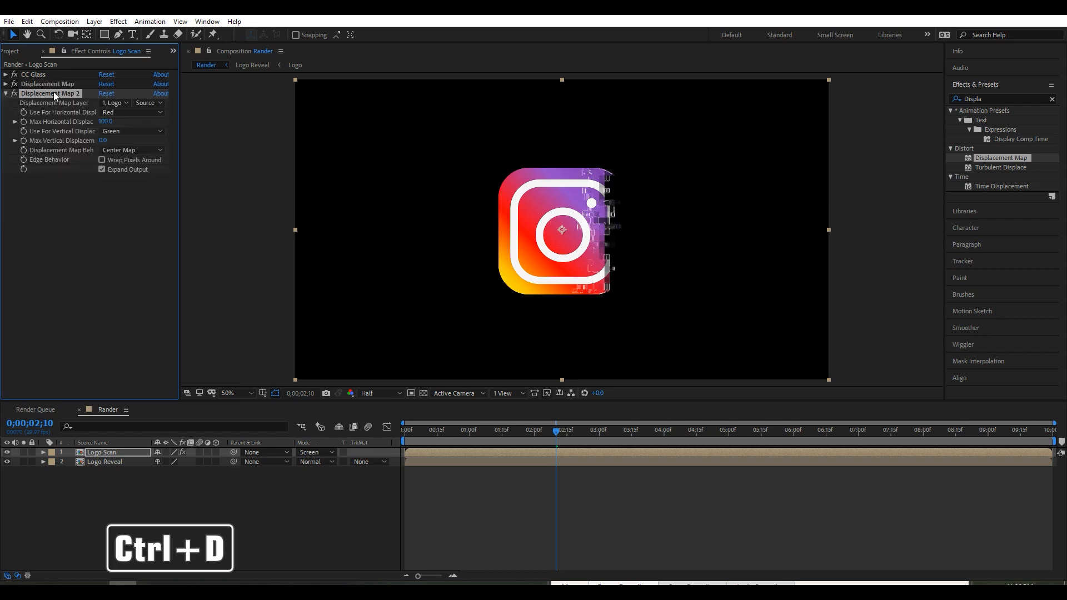
{"action": "left_click", "coordinate": [107, 121]}
{"action": "type", "text": "200"}
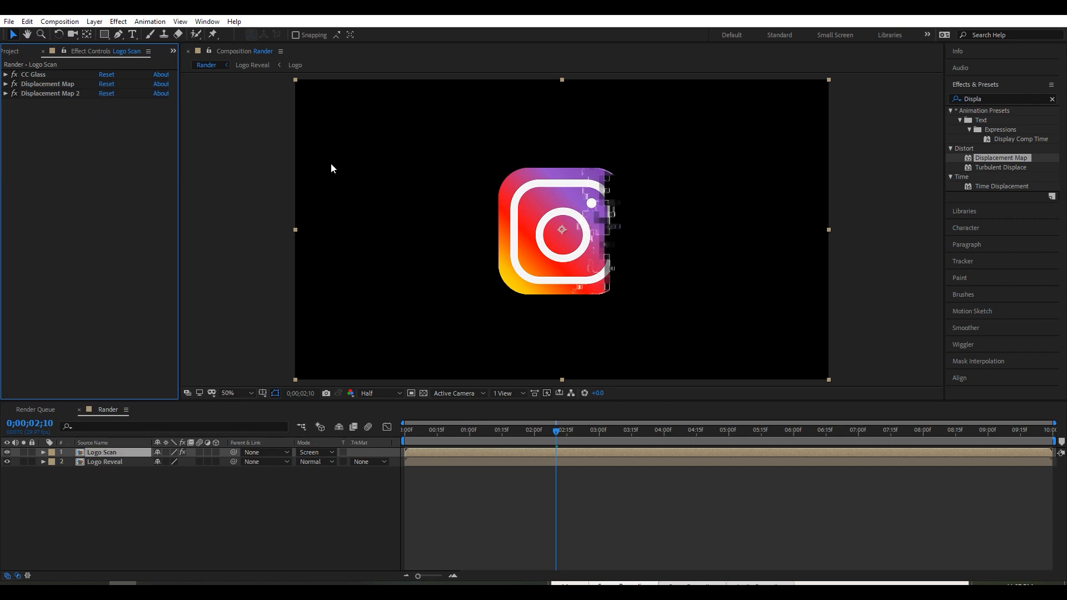
Step: Find the Colorama effect and apply it to the Logo Scan layer
{"action": "left_click_drag", "start_coordinate": [1003, 100], "coordinate": [944, 100]}
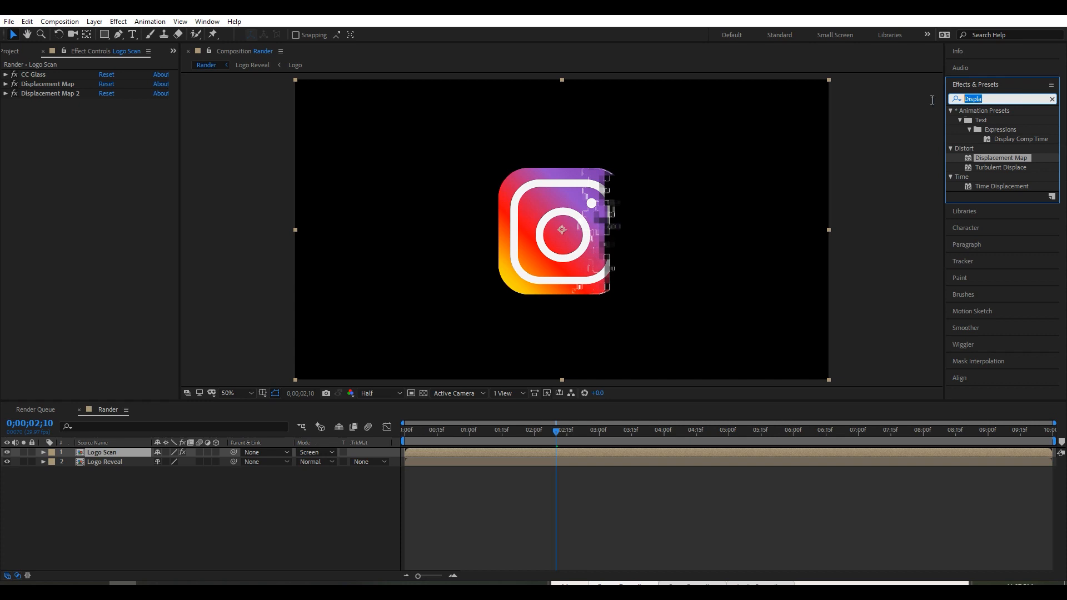
{"action": "type", "text": "co"}
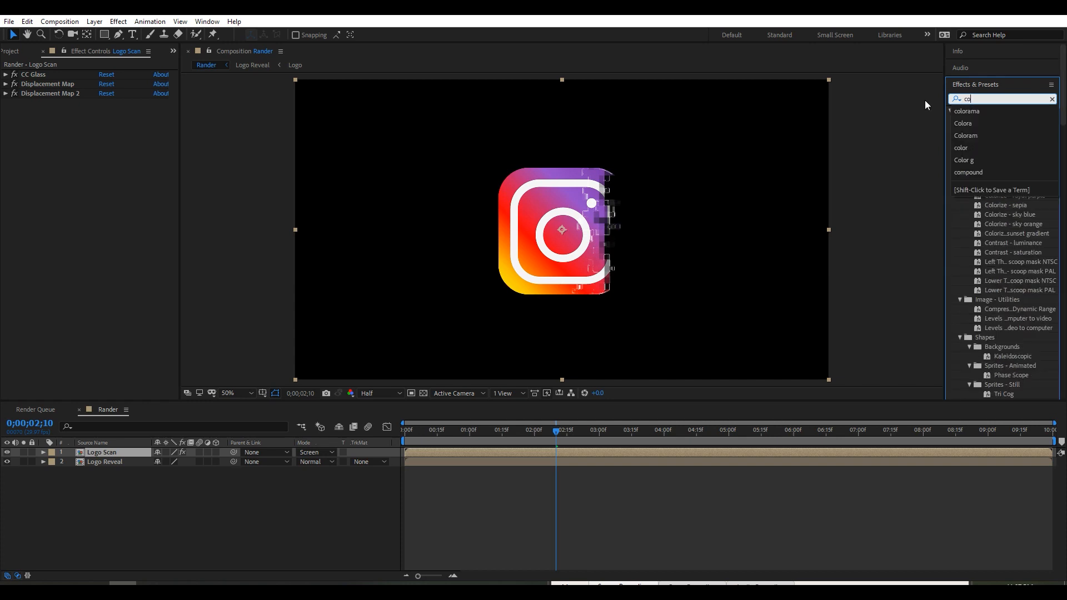
{"action": "type", "text": "lora"}
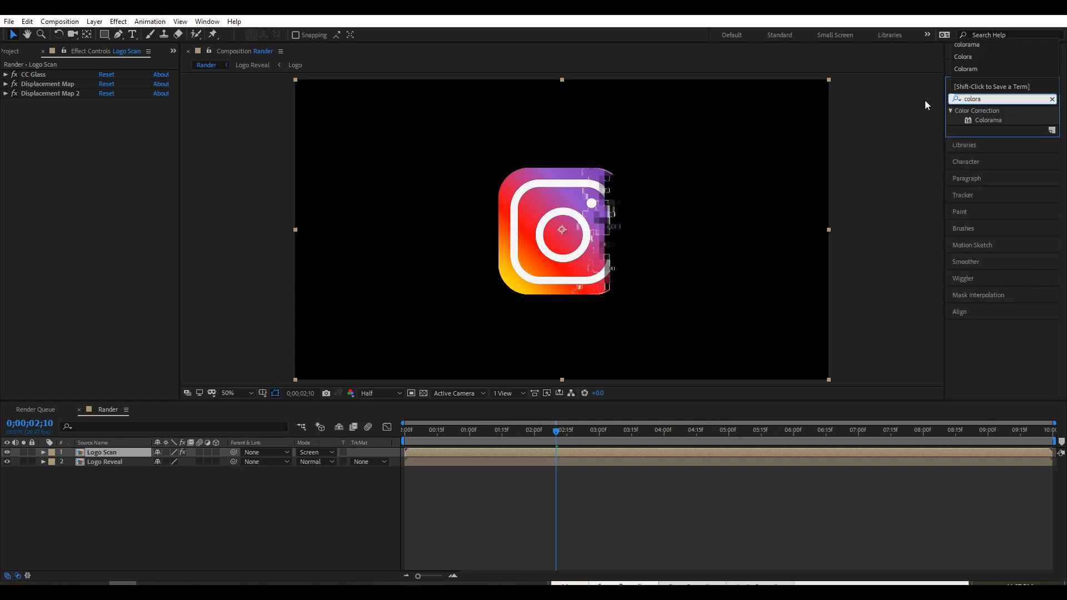
{"action": "left_click", "coordinate": [988, 120]}
{"action": "left_click_drag", "start_coordinate": [988, 120], "coordinate": [125, 453]}
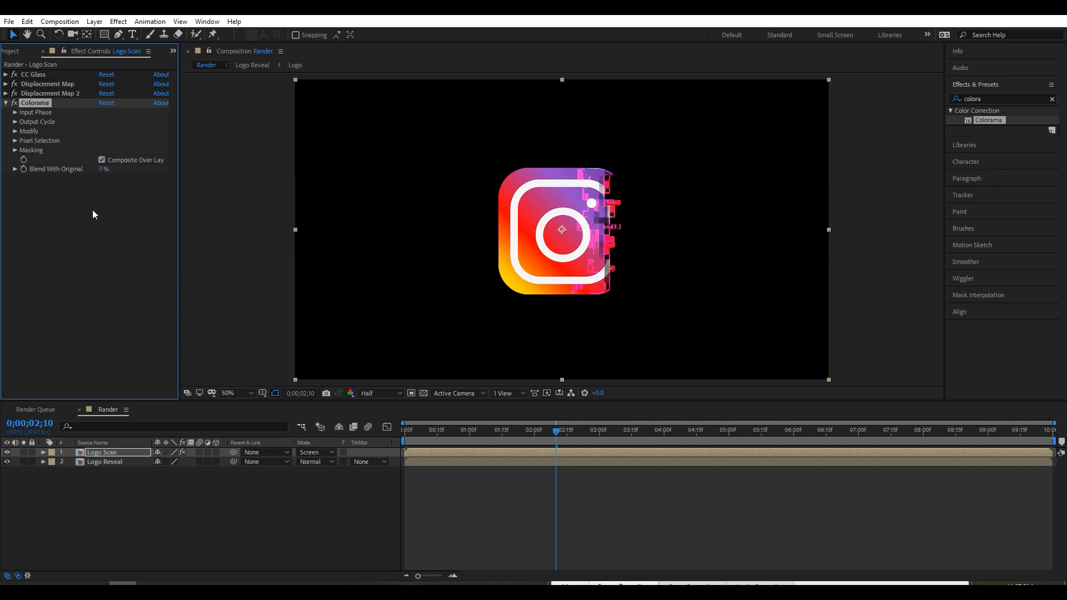
Step: In Colorama's Input Phase, set Add Phase to the Logo Scan layer and Phase Shift to about 41°
{"action": "left_click", "coordinate": [15, 113]}
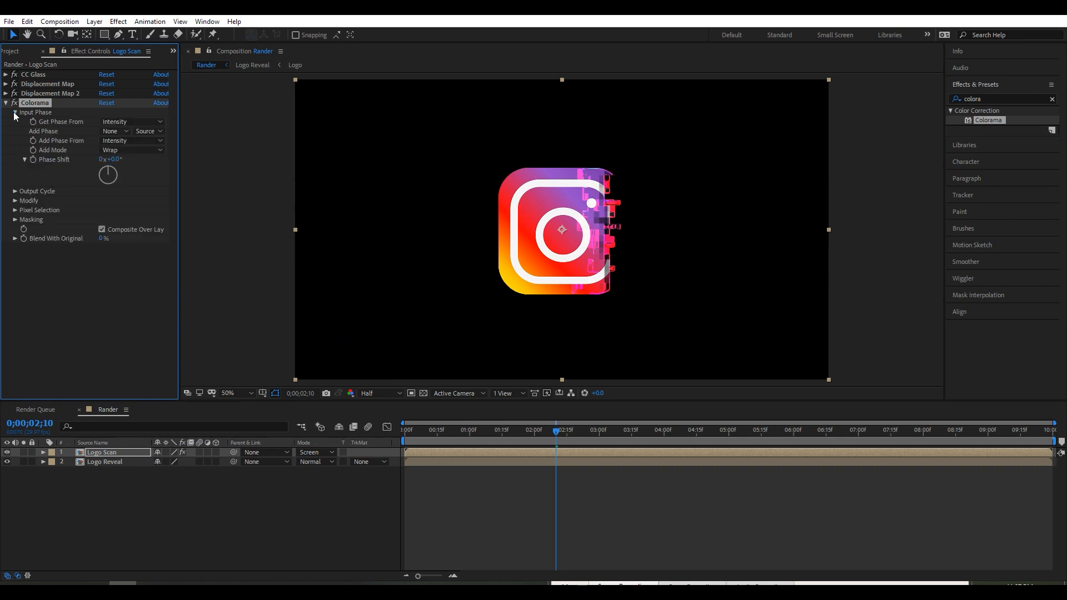
{"action": "left_click", "coordinate": [108, 134]}
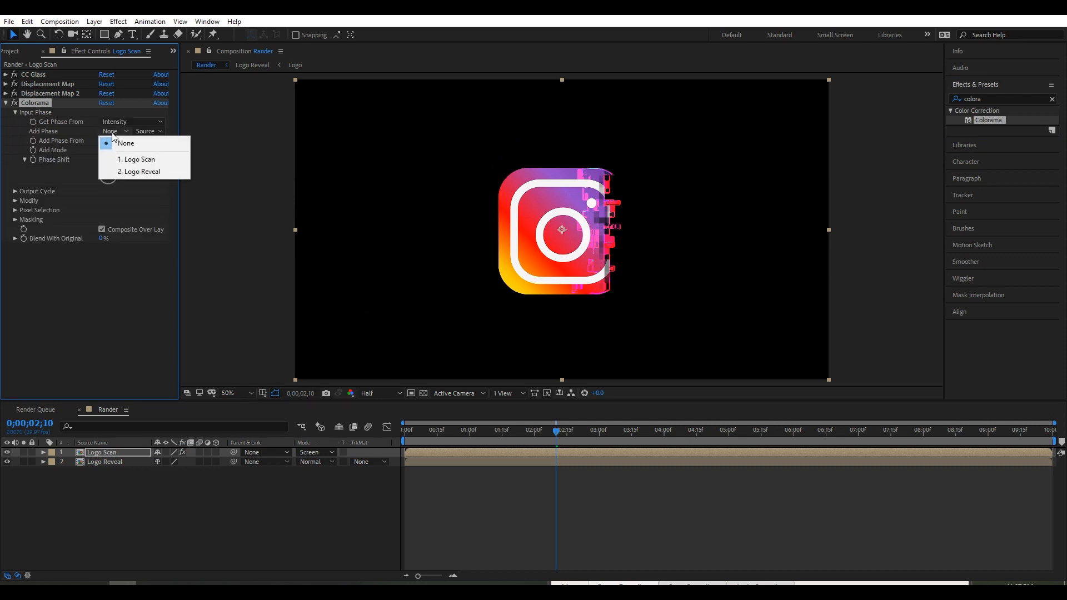
{"action": "left_click", "coordinate": [139, 161]}
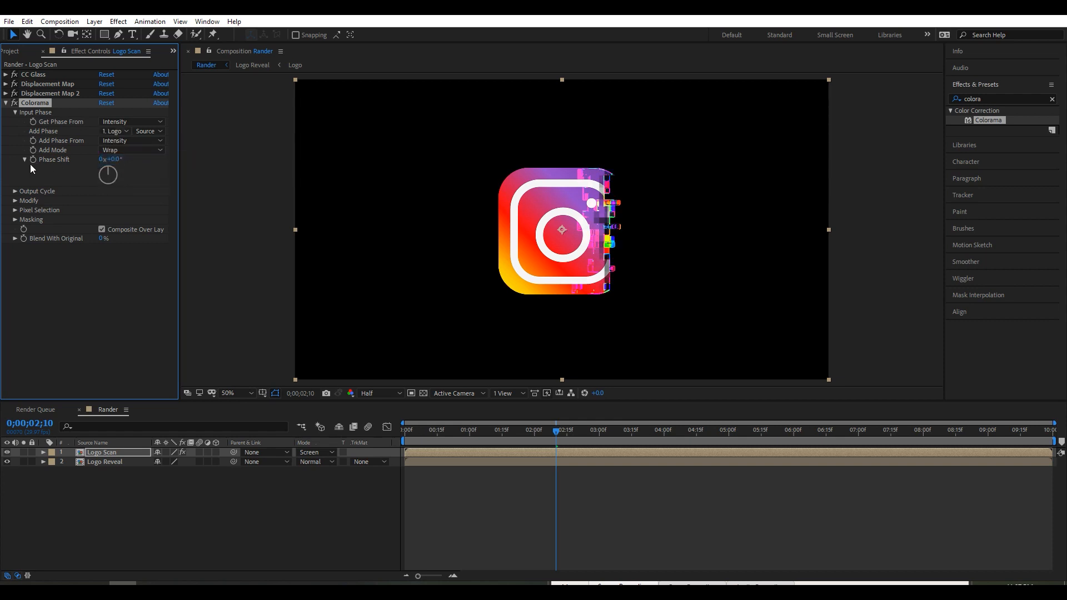
{"action": "left_click_drag", "start_coordinate": [121, 160], "coordinate": [140, 162]}
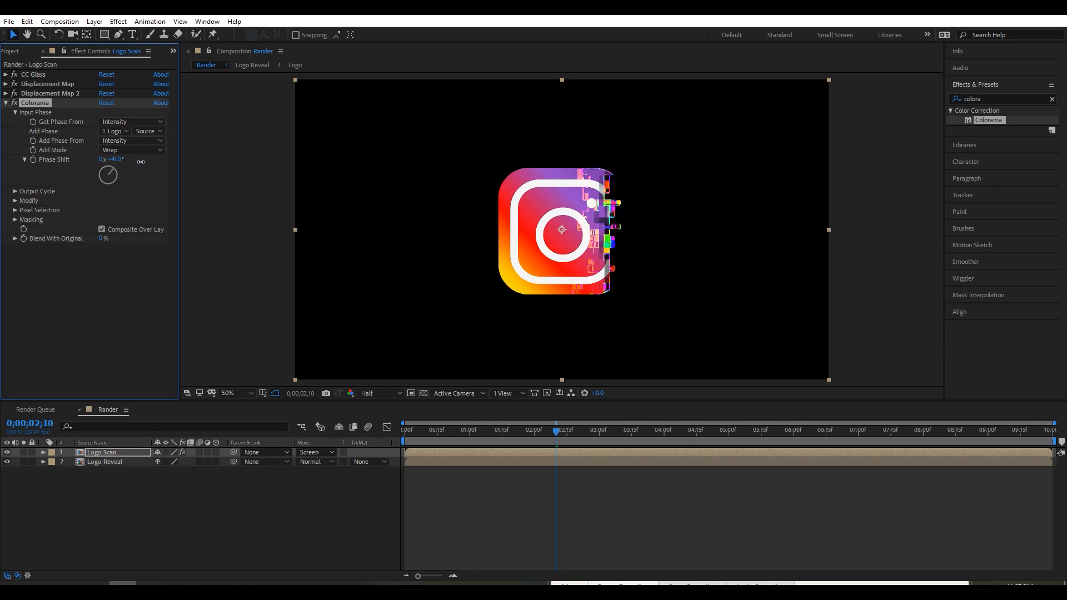
Step: Set Colorama's Output Cycle preset palette to Hue Cycle
{"action": "left_click", "coordinate": [15, 192]}
{"action": "left_click", "coordinate": [114, 200]}
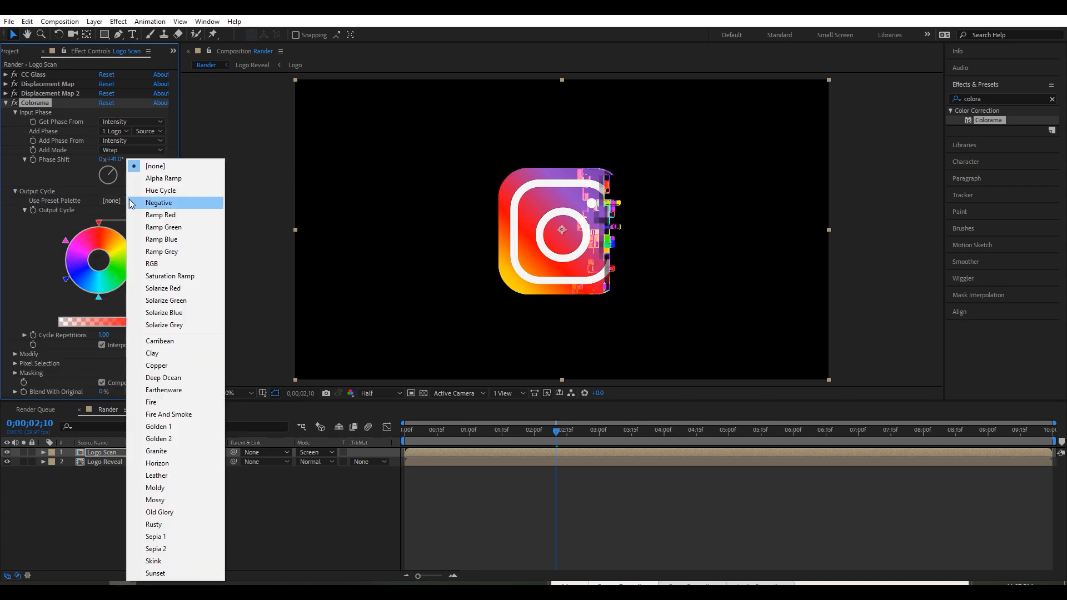
{"action": "left_click", "coordinate": [178, 191]}
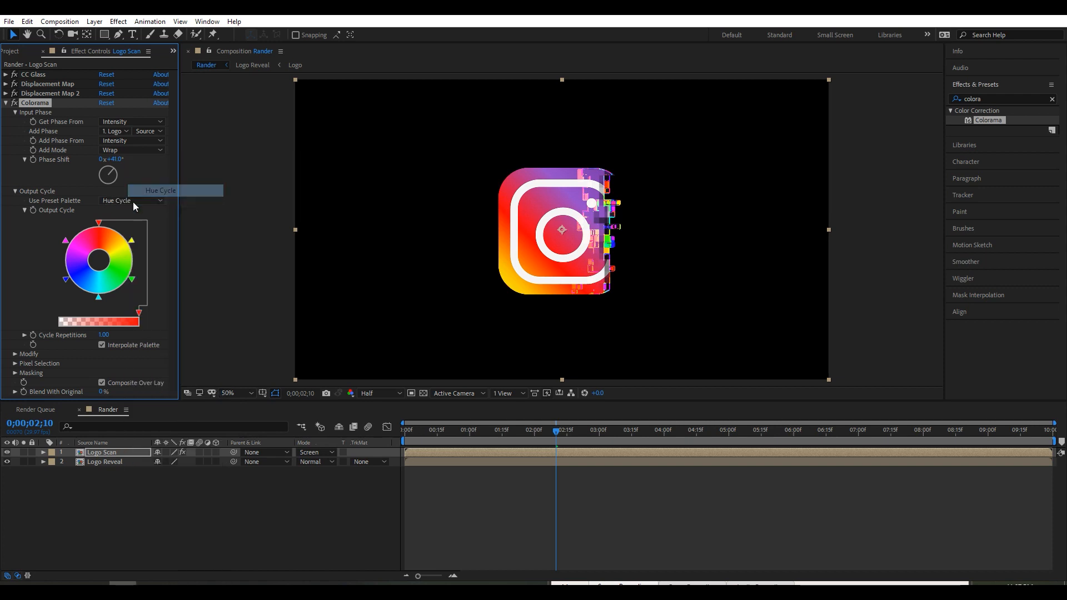
{"action": "left_click", "coordinate": [22, 193]}
Step: Disable Modify Alpha in Colorama and scrub the timeline to check the colored scan edge
{"action": "left_click", "coordinate": [16, 201]}
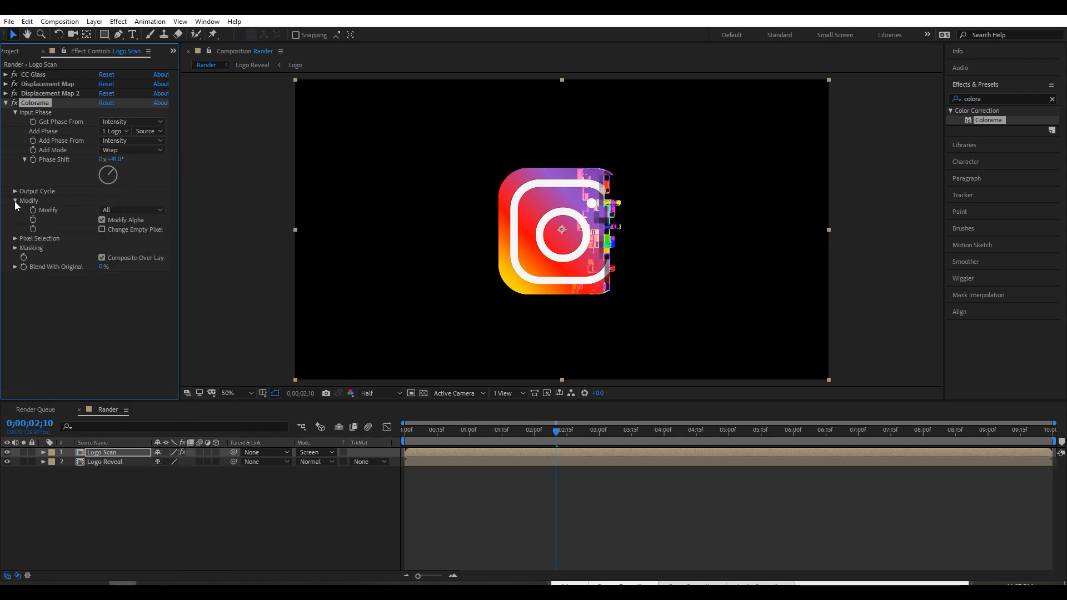
{"action": "left_click", "coordinate": [102, 219]}
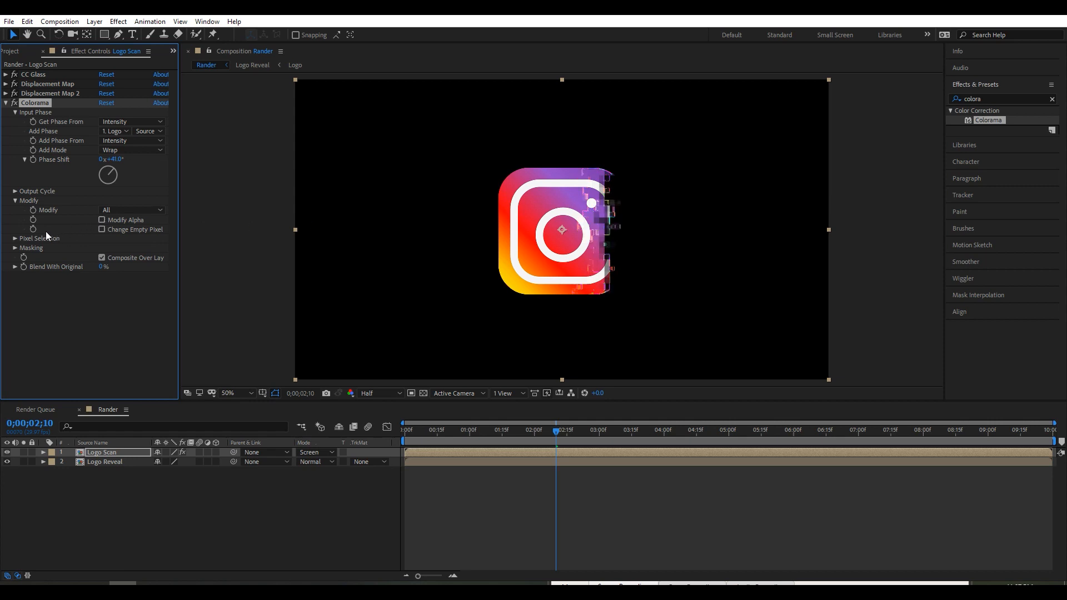
{"action": "left_click", "coordinate": [15, 201]}
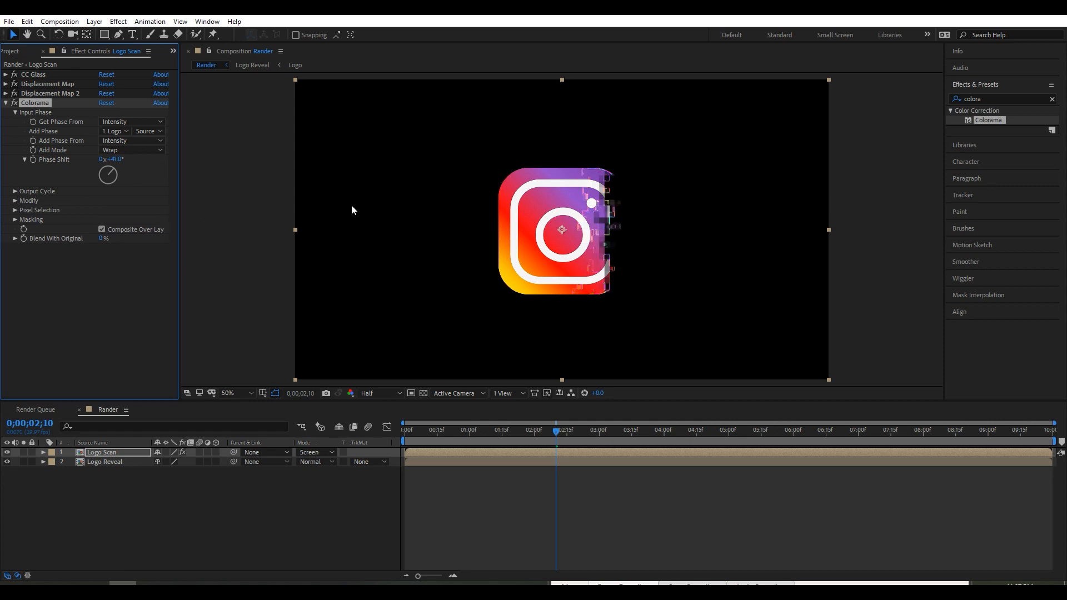
{"action": "mouse_move", "coordinate": [550, 432]}
{"action": "left_mouse_down"}
{"action": "mouse_move", "coordinate": [535, 432]}
{"action": "mouse_move", "coordinate": [553, 432]}
{"action": "left_mouse_up"}
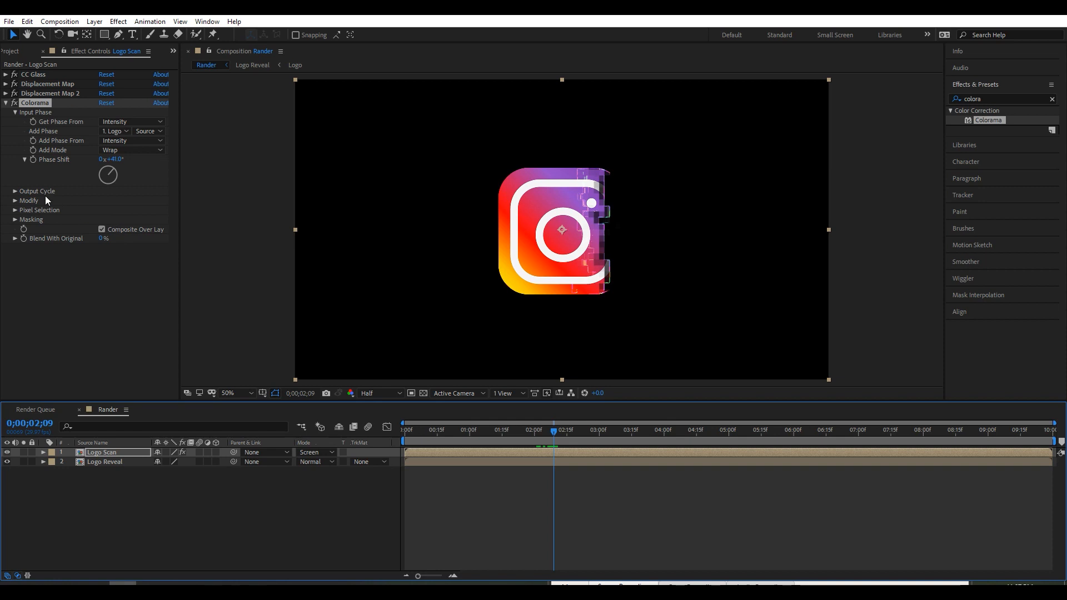
{"action": "left_click", "coordinate": [5, 102]}
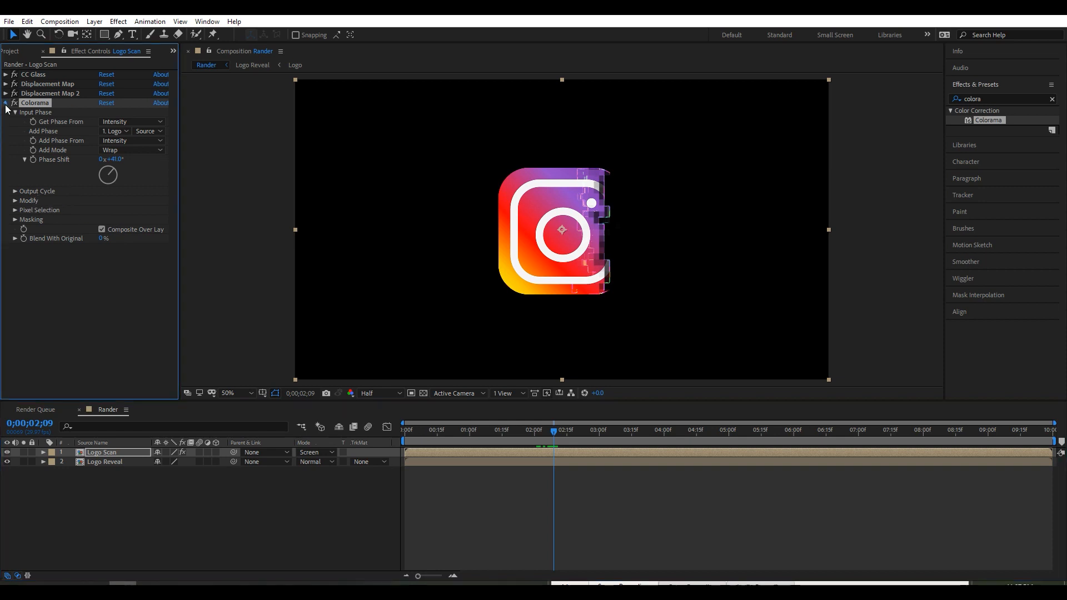
Step: Find the Glow effect, apply it to Logo Scan after Colorama, and set its Glow Radius to 50
{"action": "left_click", "coordinate": [959, 103]}
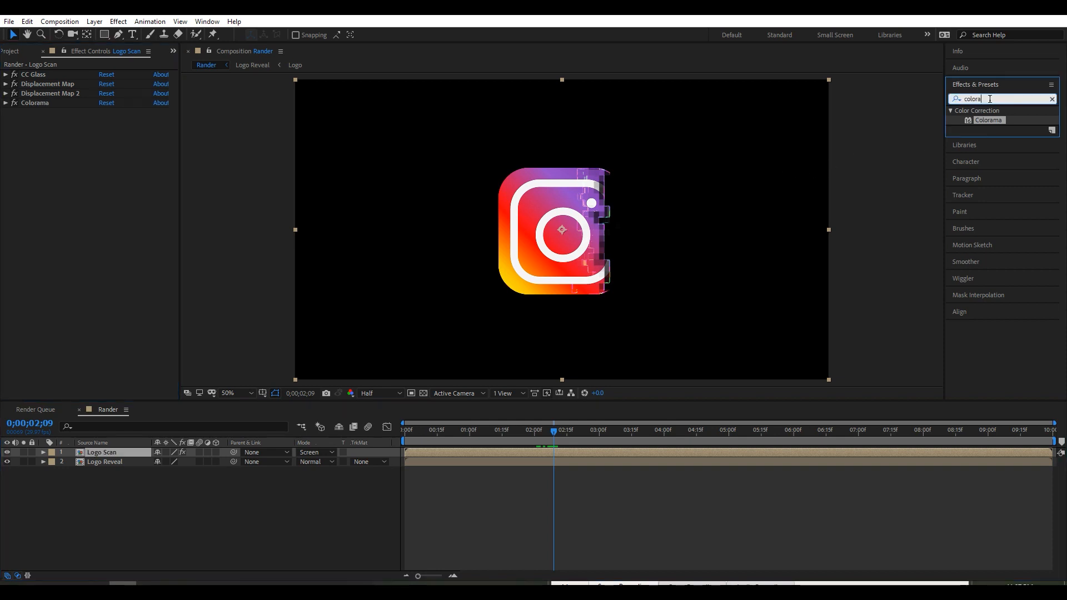
{"action": "type", "text": "glow"}
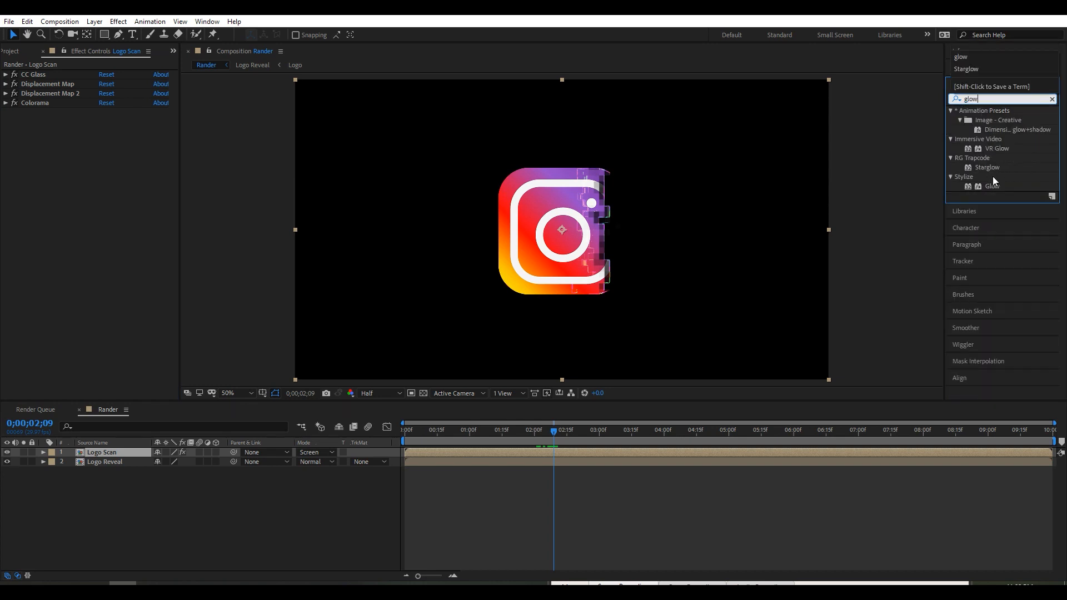
{"action": "left_click_drag", "start_coordinate": [994, 186], "coordinate": [95, 115]}
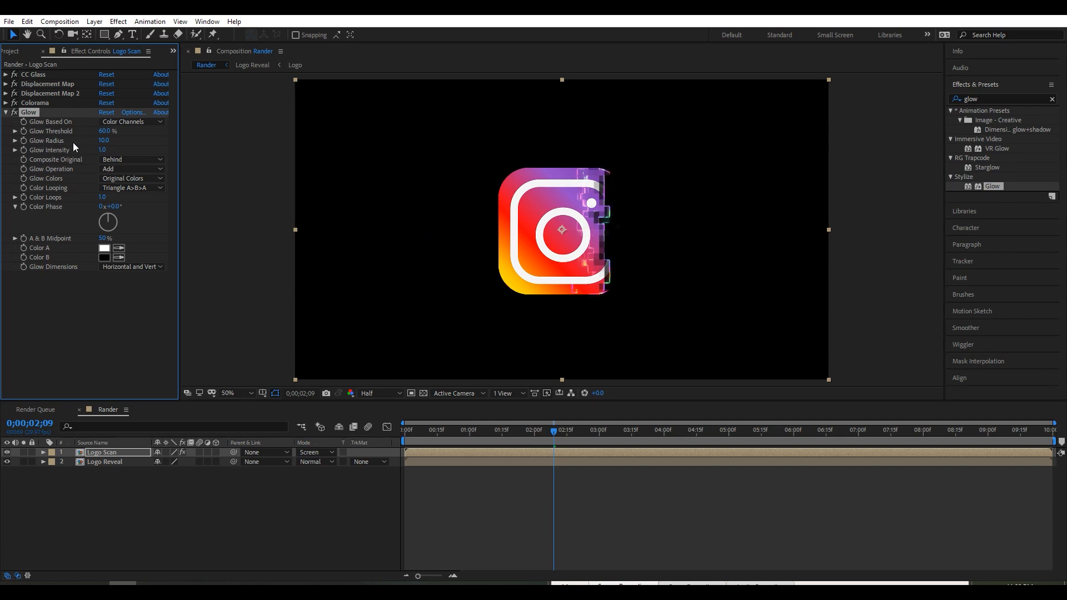
{"action": "left_click", "coordinate": [103, 141]}
{"action": "type", "text": "50"}
{"action": "key", "text": "Return"}
Step: Duplicate the Glow effect and set the copy's Glow Radius to 200
{"action": "key", "text": "ctrl+d"}
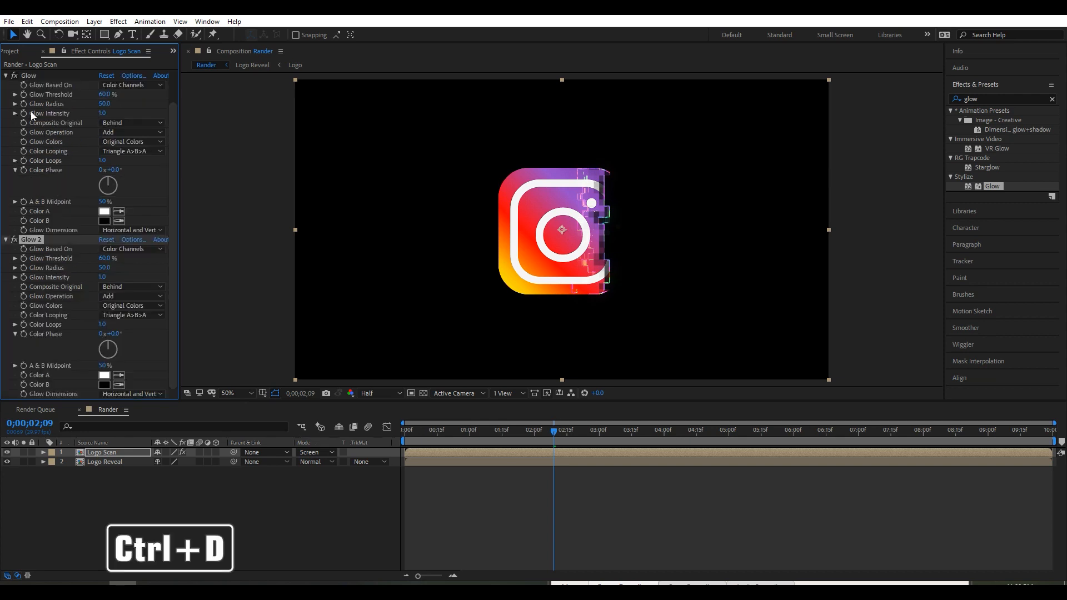
{"action": "left_click", "coordinate": [105, 269]}
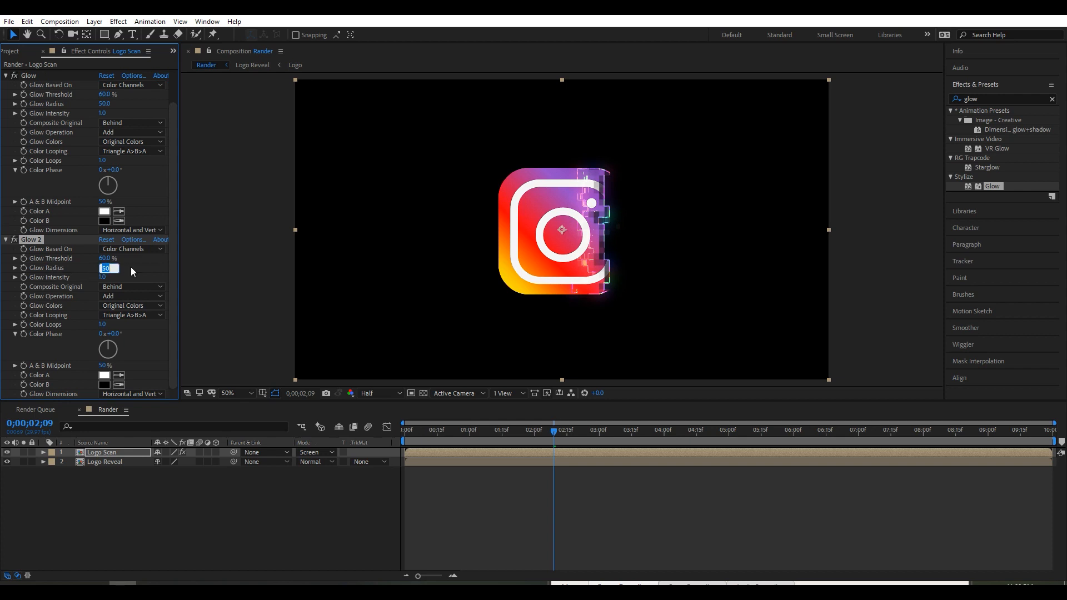
{"action": "type", "text": "200"}
Step: Duplicate the second Glow effect, set the new copy's Glow Radius to 500, and collapse the first and third Glow
{"action": "key", "text": "ctrl+d"}
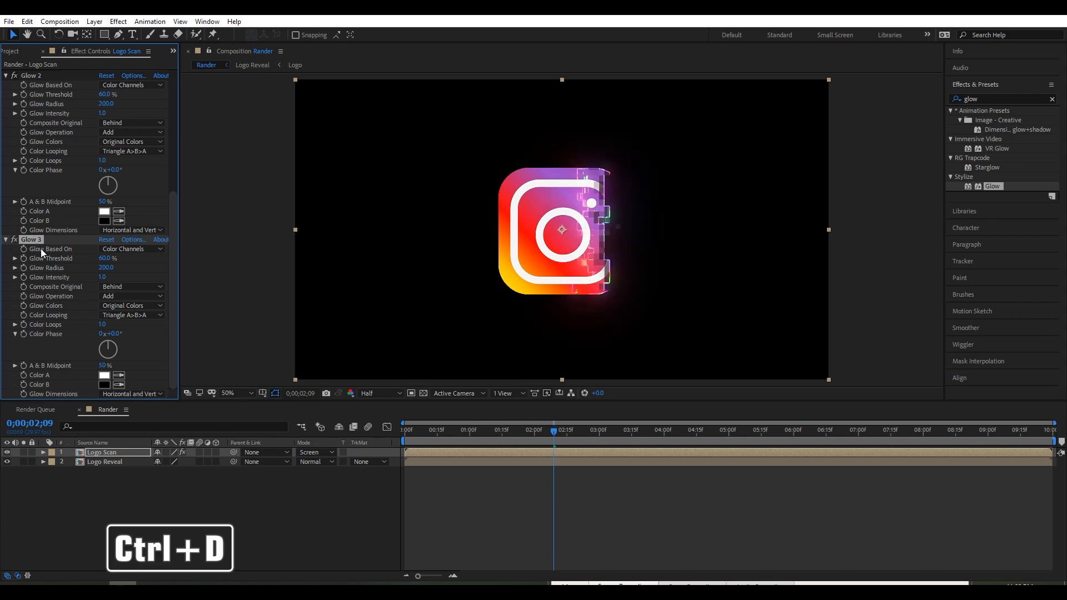
{"action": "left_click", "coordinate": [105, 270]}
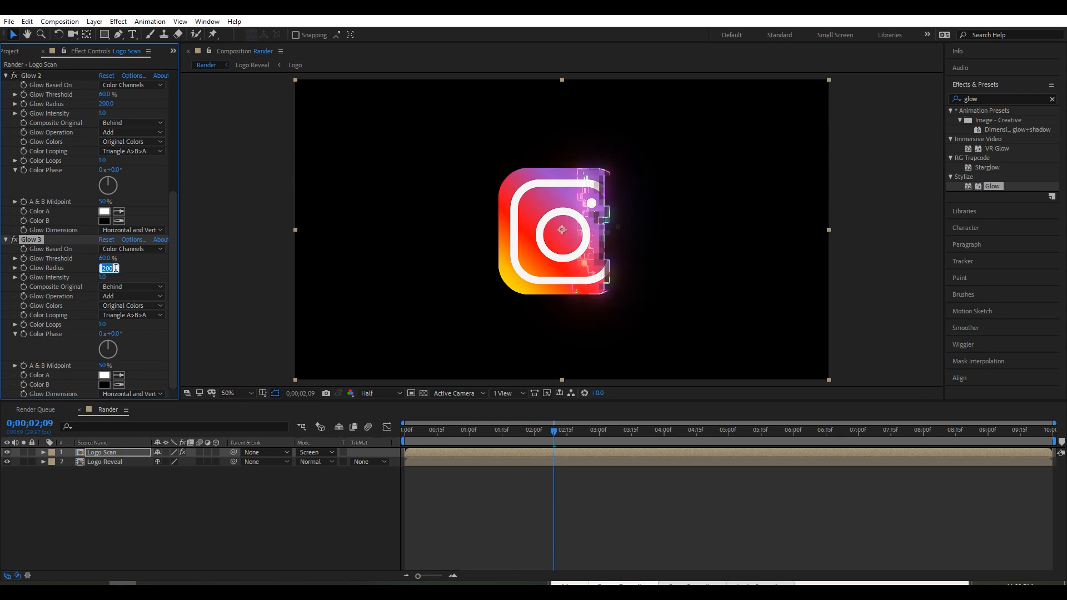
{"action": "type", "text": "500"}
{"action": "left_click", "coordinate": [8, 240]}
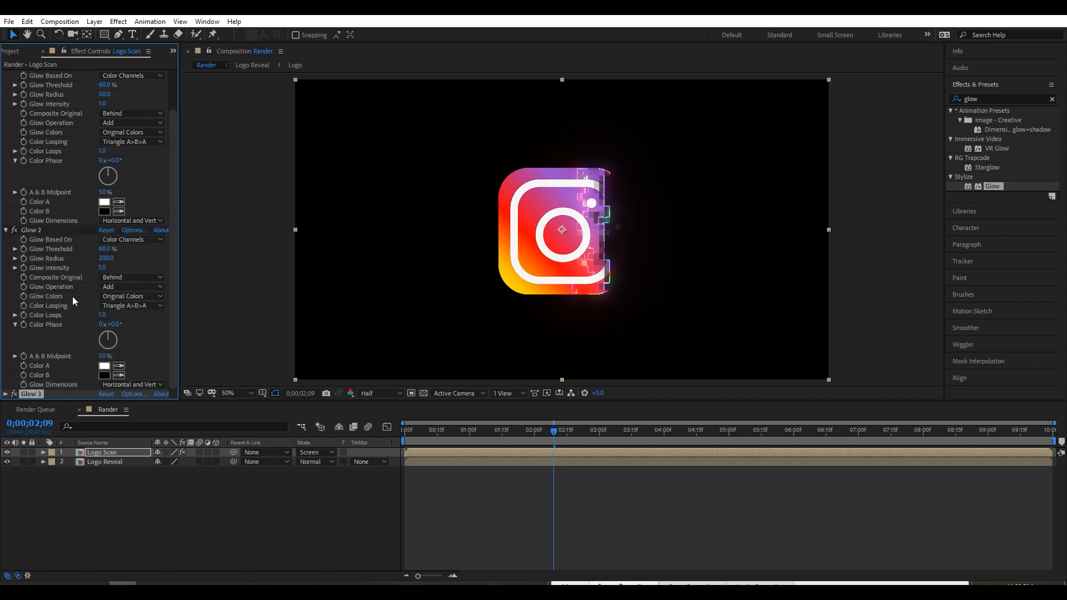
{"action": "scroll", "coordinate": [22, 156], "scroll_direction": "up", "scroll_amount": 2}
{"action": "left_click", "coordinate": [6, 113]}
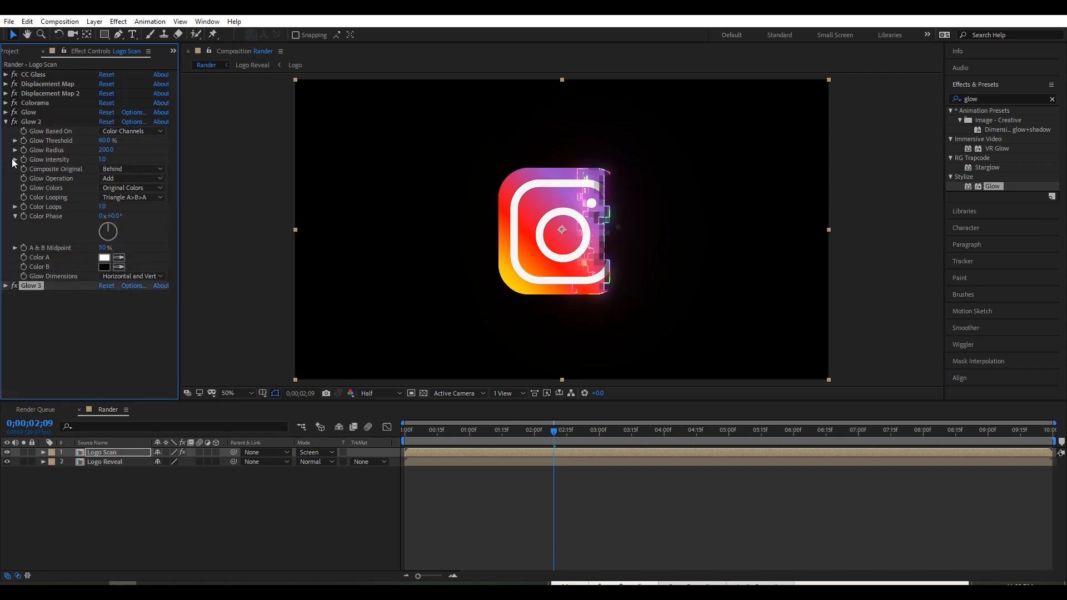
Step: Set the work area from just after 1 second to 0;00;03;04, preview the reveal, and move the playhead to 0;00;02;01
{"action": "left_click_drag", "start_coordinate": [552, 432], "coordinate": [607, 442]}
{"action": "key", "text": "b"}
{"action": "key", "text": "n"}
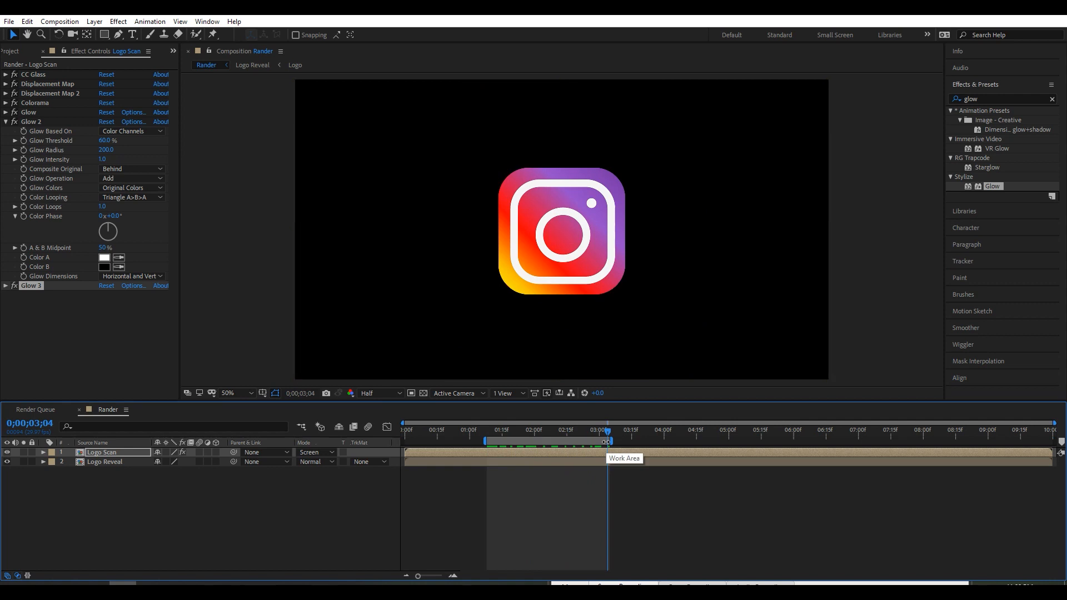
{"action": "key", "text": "space"}
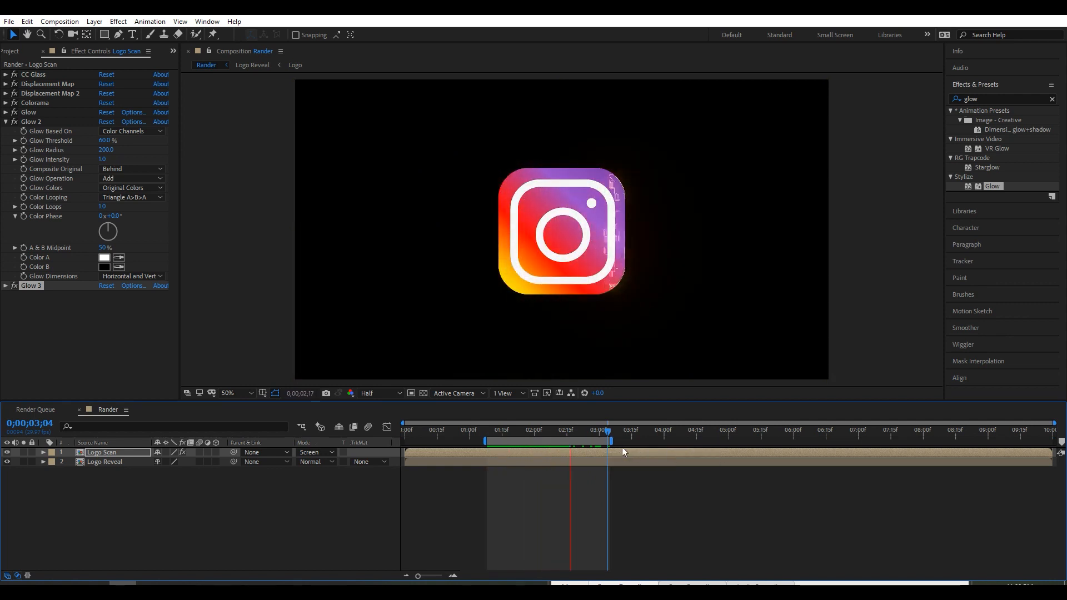
{"action": "left_click", "coordinate": [242, 483]}
{"action": "left_click", "coordinate": [490, 432]}
{"action": "left_click_drag", "start_coordinate": [490, 432], "coordinate": [537, 442]}
Step: Create a solid named BG in a very dark reddish brown based on the logo's colour, and place it below Logo Reveal
{"action": "right_click", "coordinate": [125, 506]}
{"action": "mouse_move", "coordinate": [165, 385]}
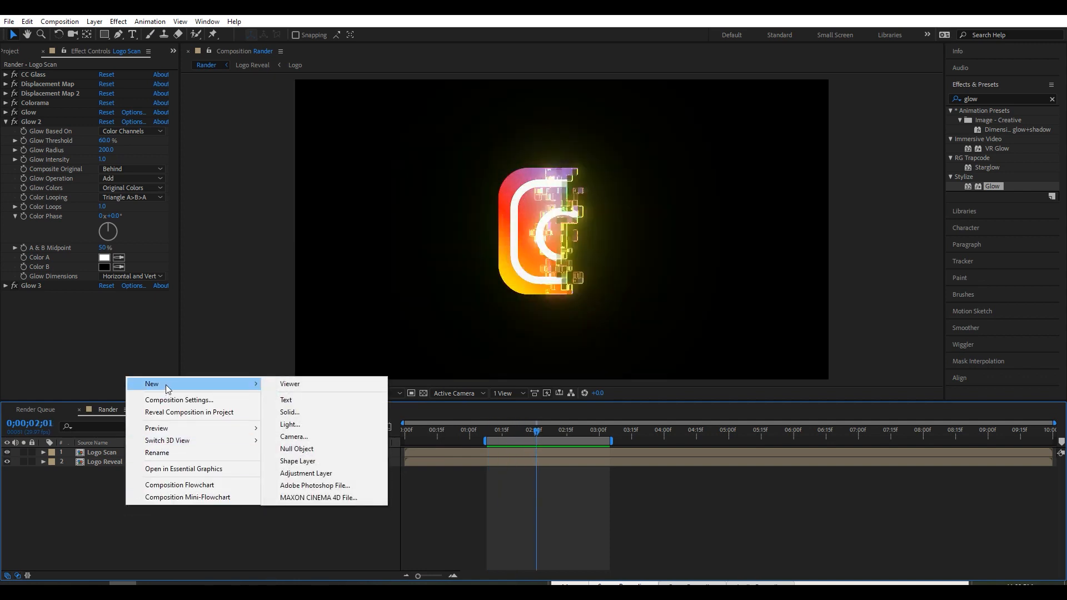
{"action": "left_click", "coordinate": [312, 414]}
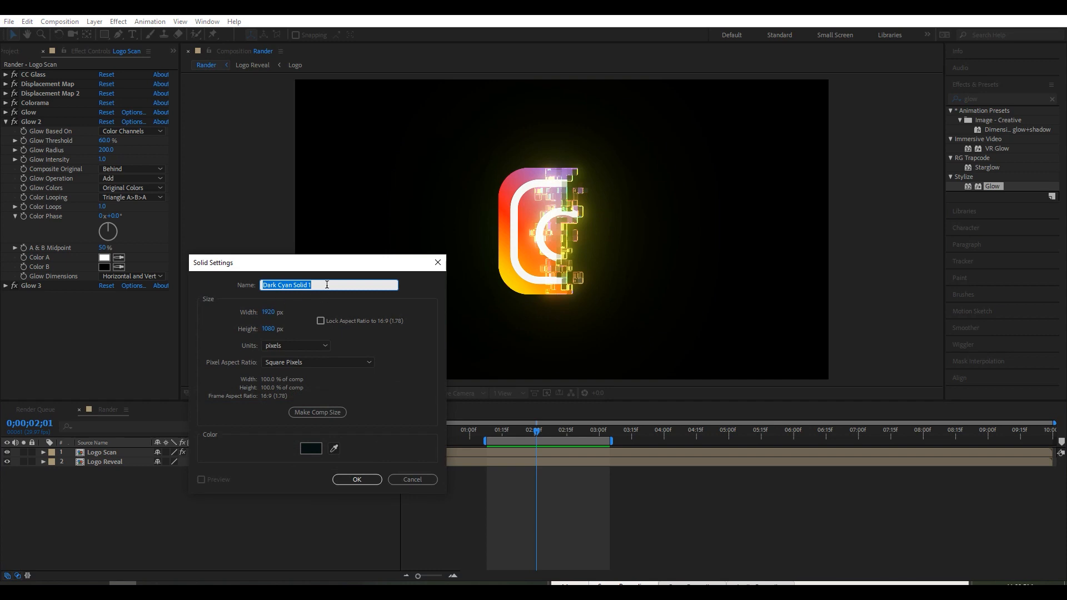
{"action": "type", "text": "BG"}
{"action": "left_click", "coordinate": [334, 449]}
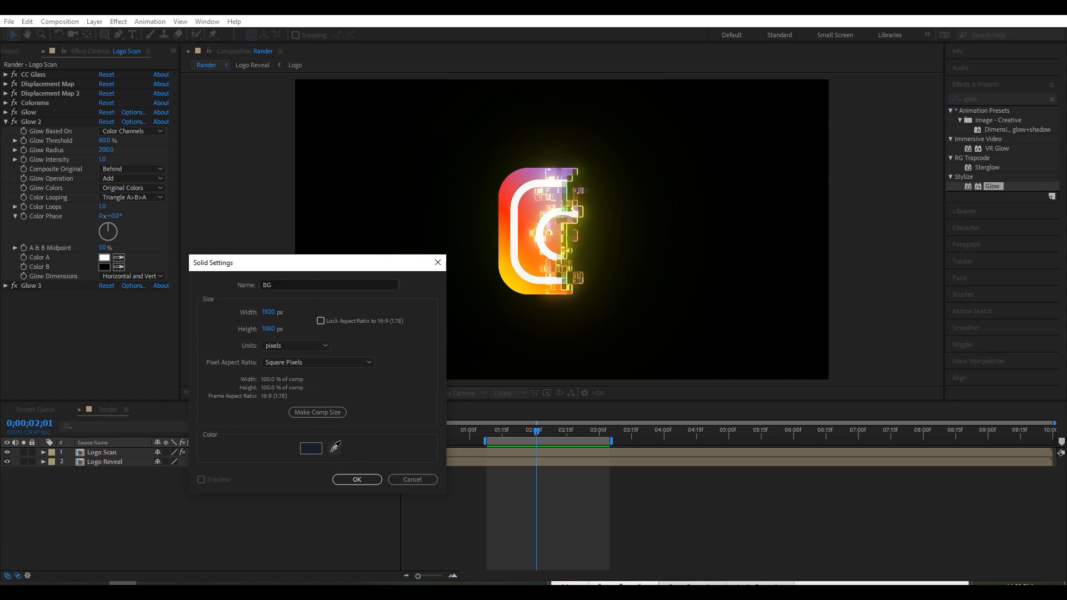
{"action": "left_click", "coordinate": [532, 224]}
{"action": "left_click", "coordinate": [312, 449]}
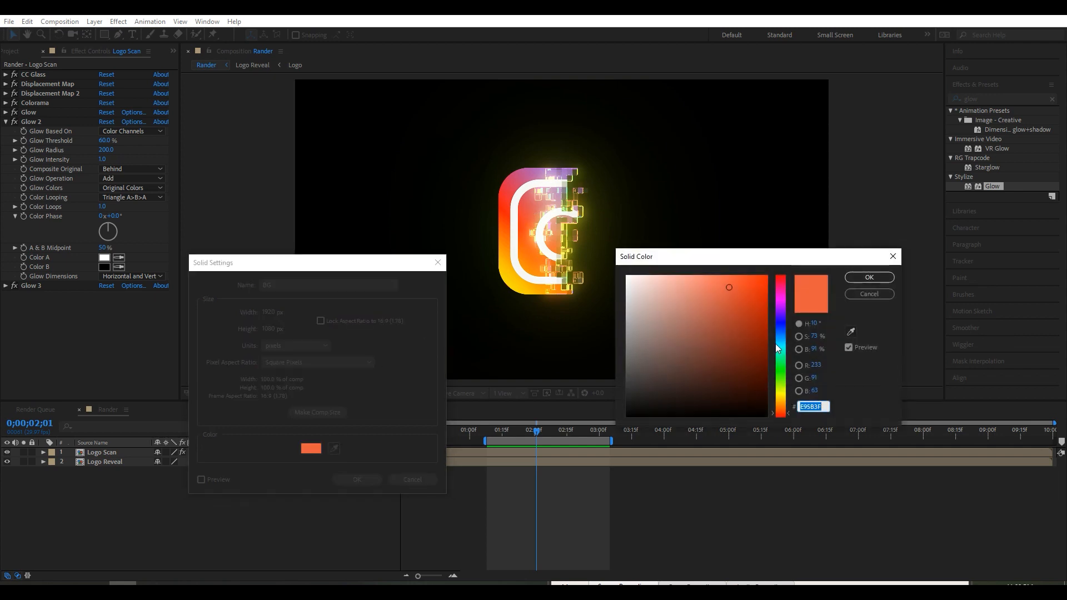
{"action": "mouse_move", "coordinate": [729, 298]}
{"action": "left_mouse_down"}
{"action": "mouse_move", "coordinate": [750, 341]}
{"action": "mouse_move", "coordinate": [754, 400]}
{"action": "left_mouse_up"}
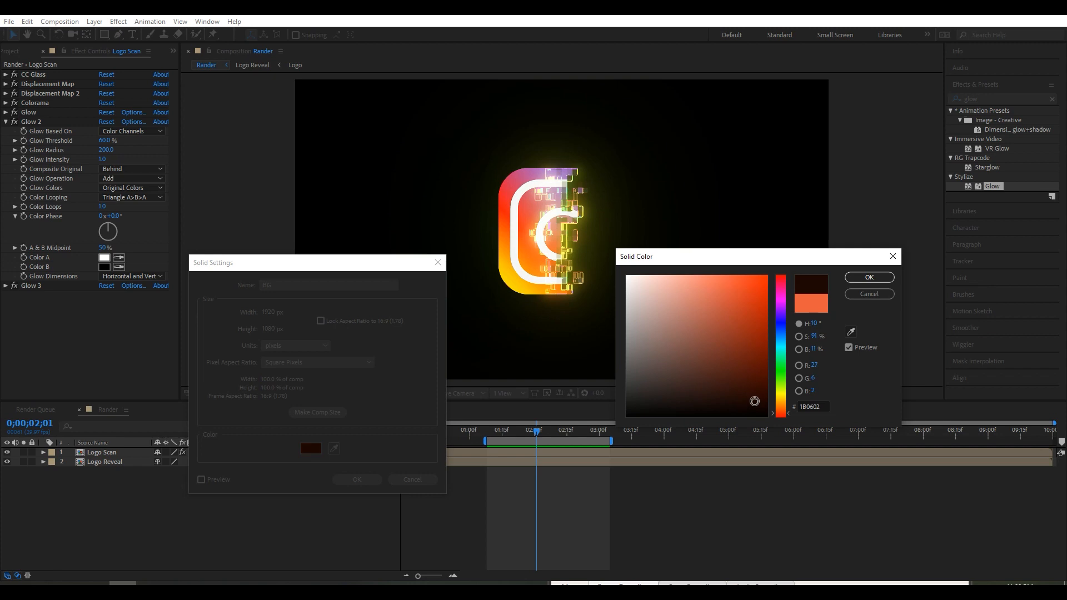
{"action": "left_click", "coordinate": [870, 279]}
{"action": "left_click", "coordinate": [352, 479]}
{"action": "mouse_move", "coordinate": [537, 431]}
{"action": "left_mouse_down"}
{"action": "mouse_move", "coordinate": [526, 433]}
{"action": "mouse_move", "coordinate": [537, 430]}
{"action": "left_mouse_up"}
{"action": "left_click_drag", "start_coordinate": [113, 453], "coordinate": [115, 479]}
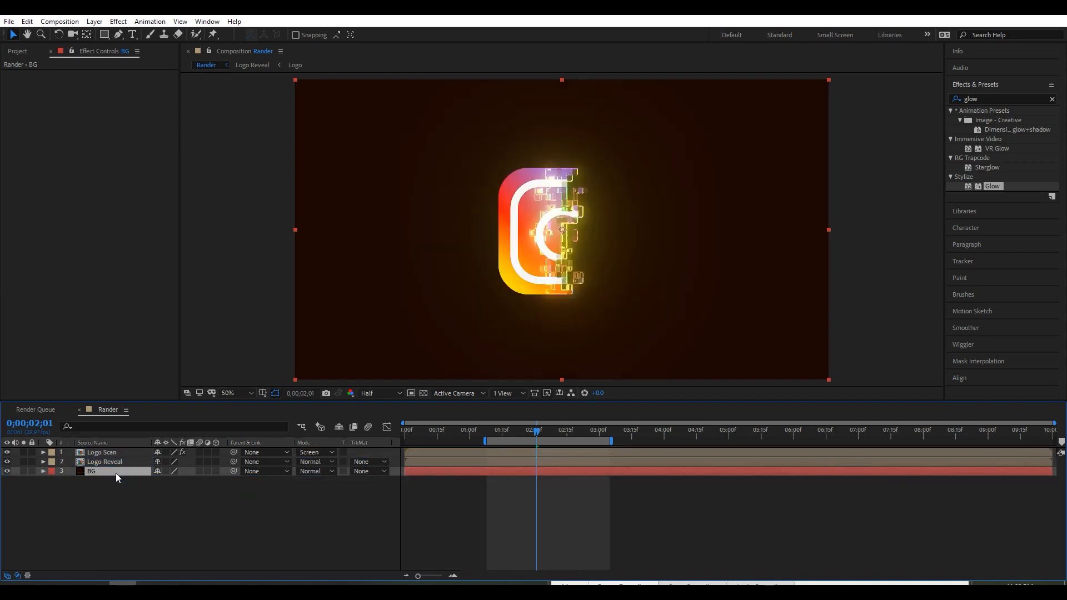
Step: Find the Drop Shadow effect and apply it to the Logo Reveal layer
{"action": "left_click", "coordinate": [111, 462]}
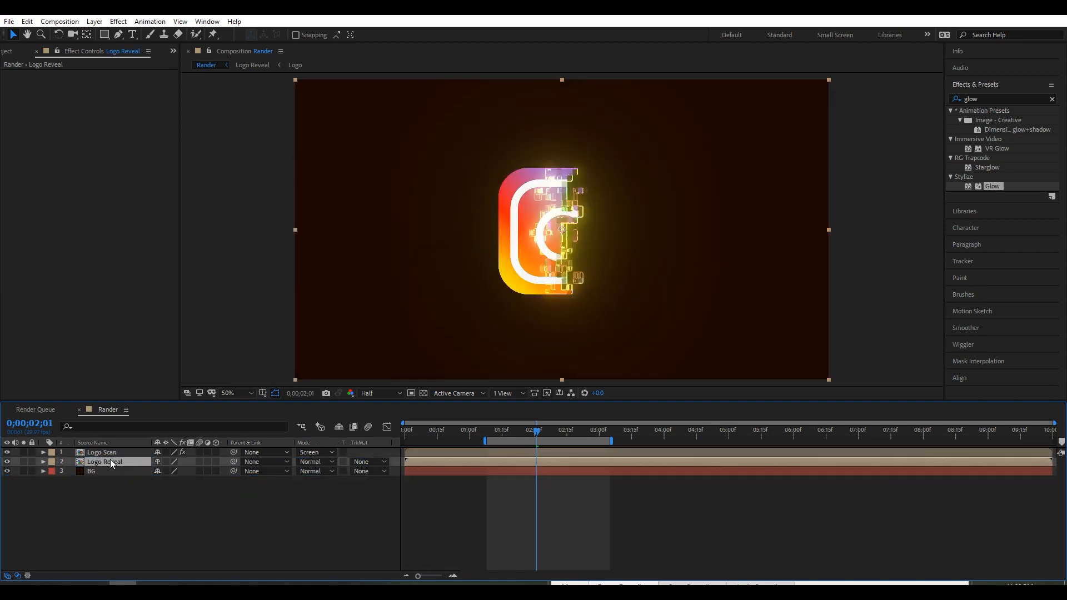
{"action": "left_click", "coordinate": [990, 96]}
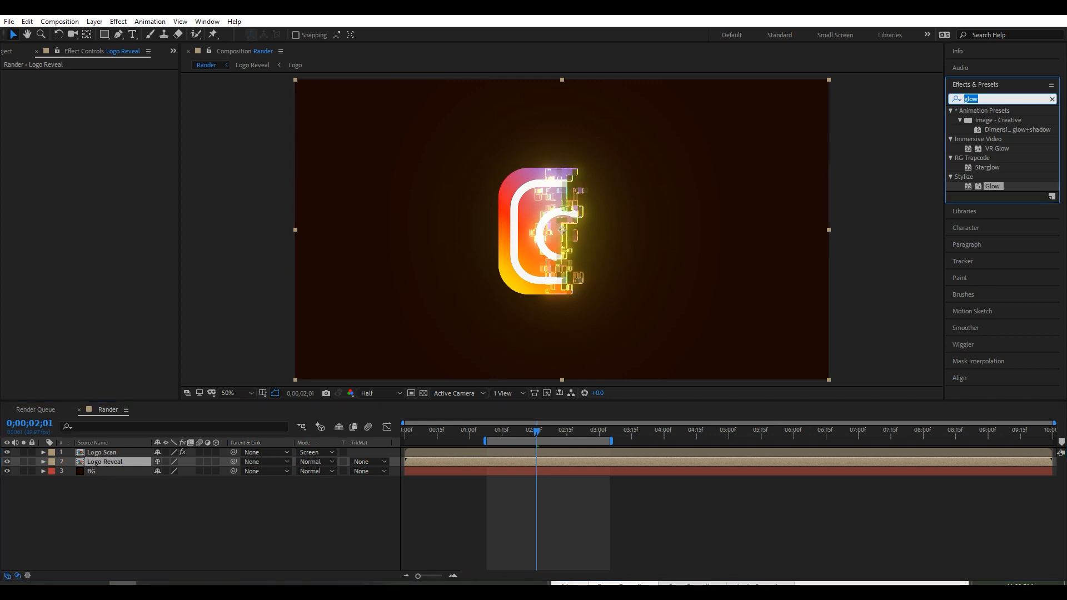
{"action": "type", "text": "drop sha"}
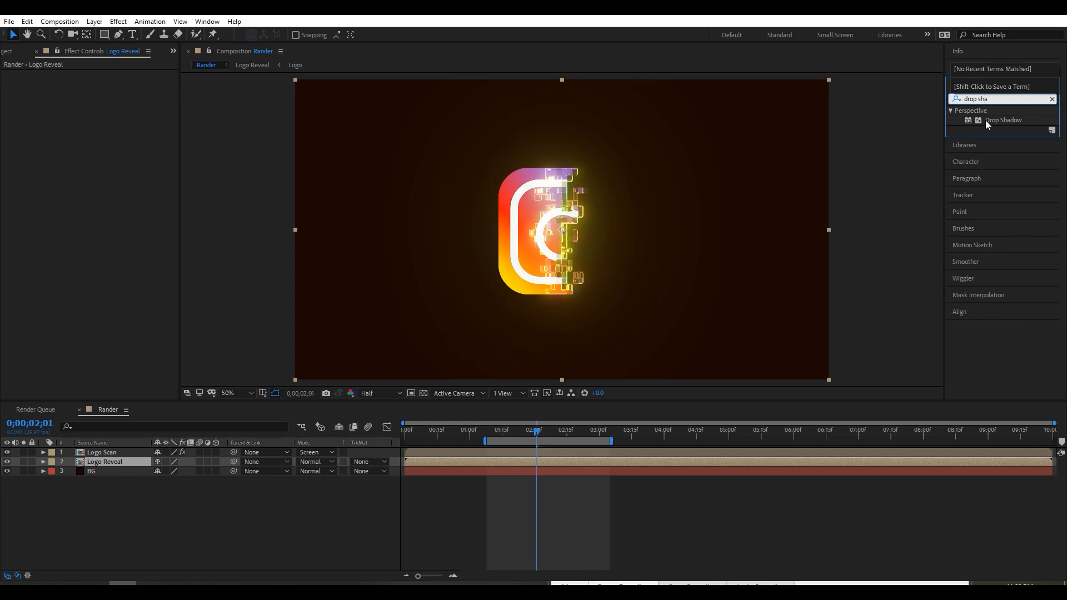
{"action": "left_click_drag", "start_coordinate": [987, 120], "coordinate": [117, 465]}
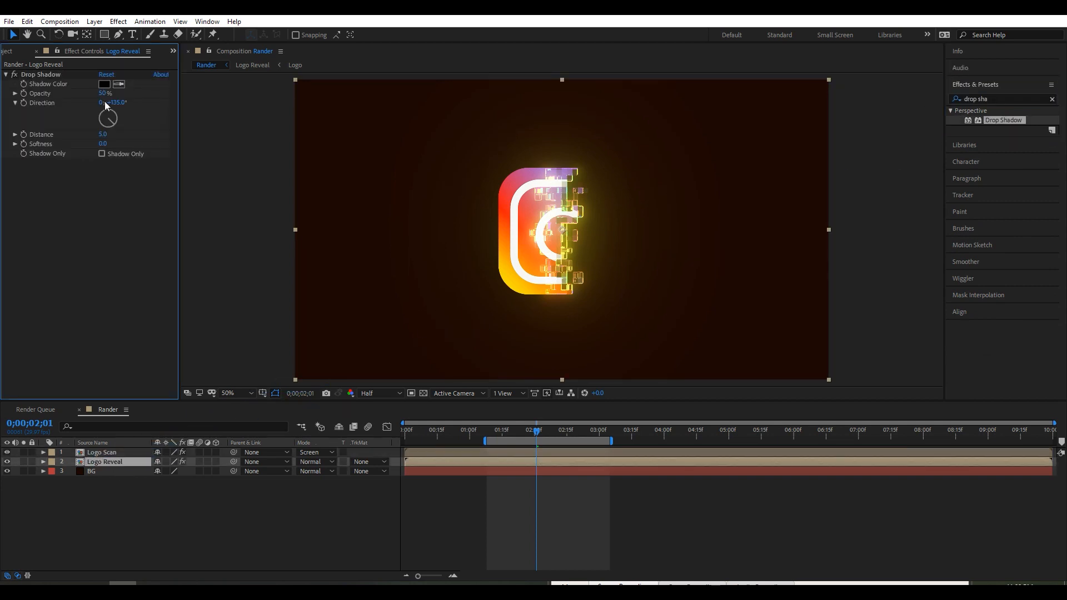
Step: Set the Drop Shadow's Direction to 180°, Distance to 30 and Softness to 100
{"action": "left_click", "coordinate": [124, 103]}
{"action": "type", "text": "180"}
{"action": "key", "text": "Return"}
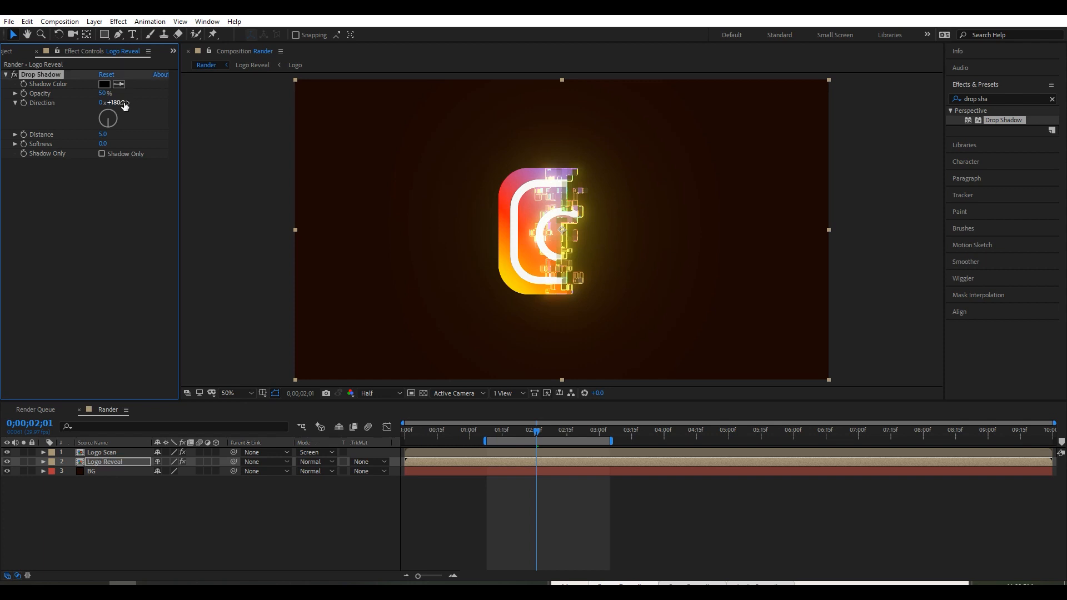
{"action": "left_click", "coordinate": [104, 134]}
{"action": "type", "text": "30"}
{"action": "key", "text": "Return"}
{"action": "left_click", "coordinate": [102, 144]}
{"action": "type", "text": "100"}
{"action": "key", "text": "Return"}
Step: Preview the reveal with the shadow and park the playhead at 0;00;02;09
{"action": "key", "text": "space"}
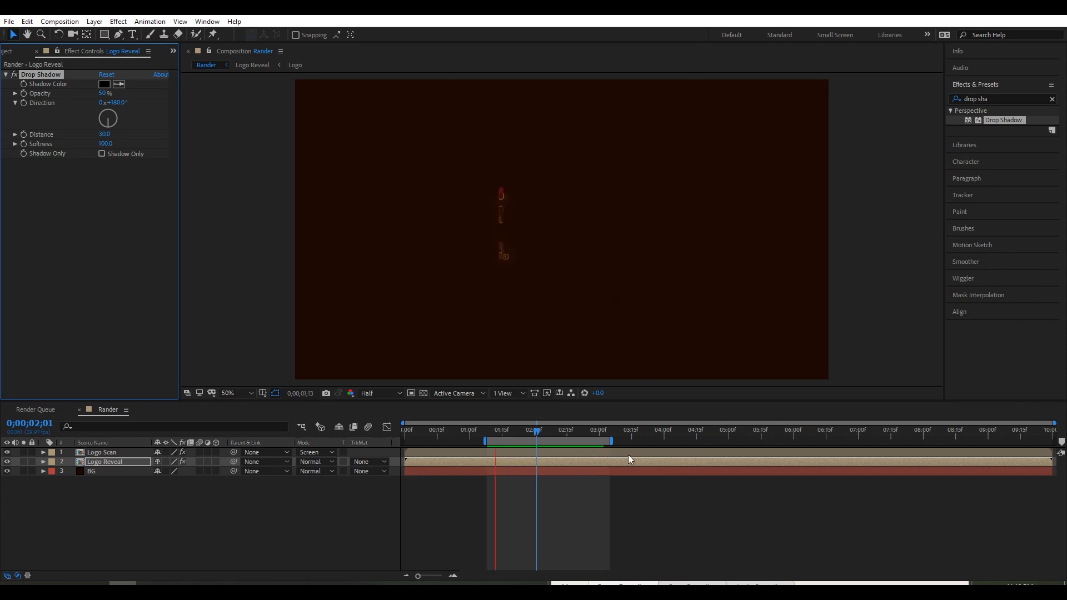
{"action": "key", "text": "space"}
{"action": "left_click_drag", "start_coordinate": [582, 430], "coordinate": [554, 432]}
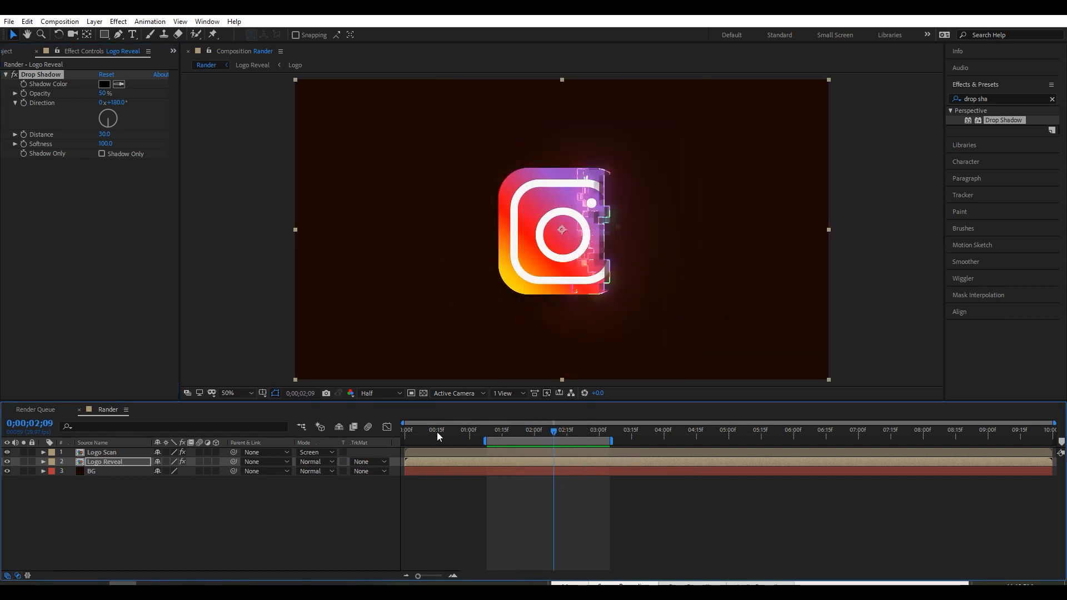
Step: Darken the BG solid's colour to 150502
{"action": "left_click", "coordinate": [102, 472]}
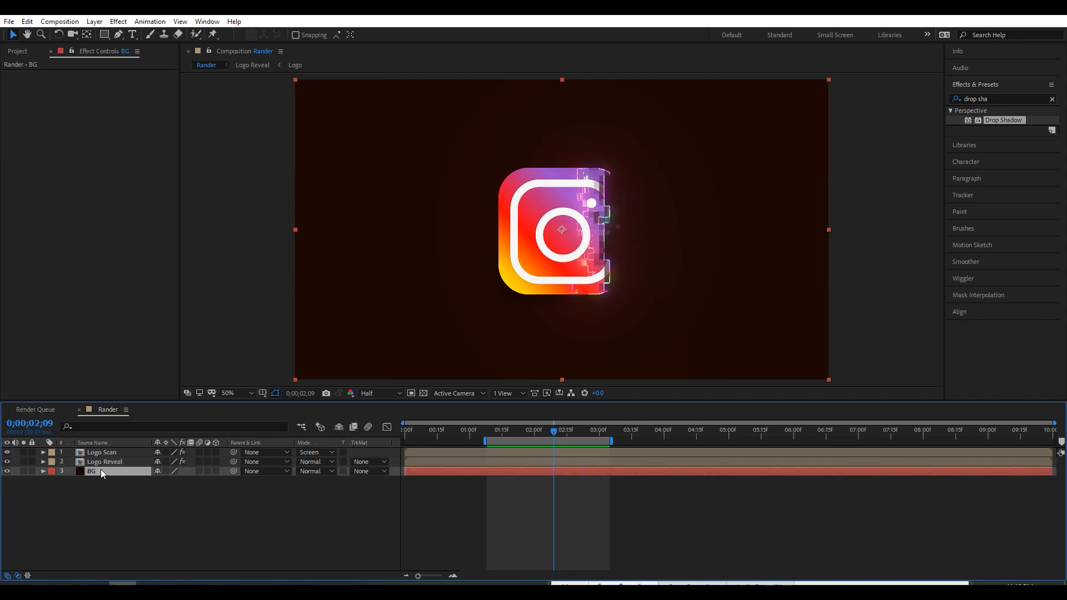
{"action": "left_click", "coordinate": [109, 492]}
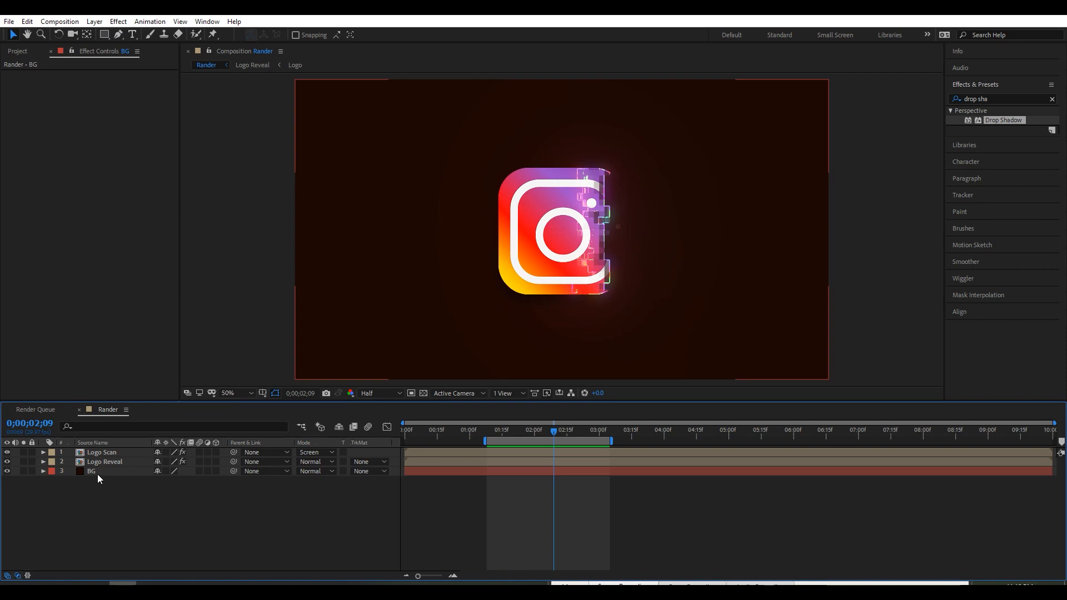
{"action": "left_click", "coordinate": [98, 475]}
{"action": "left_click", "coordinate": [94, 21]}
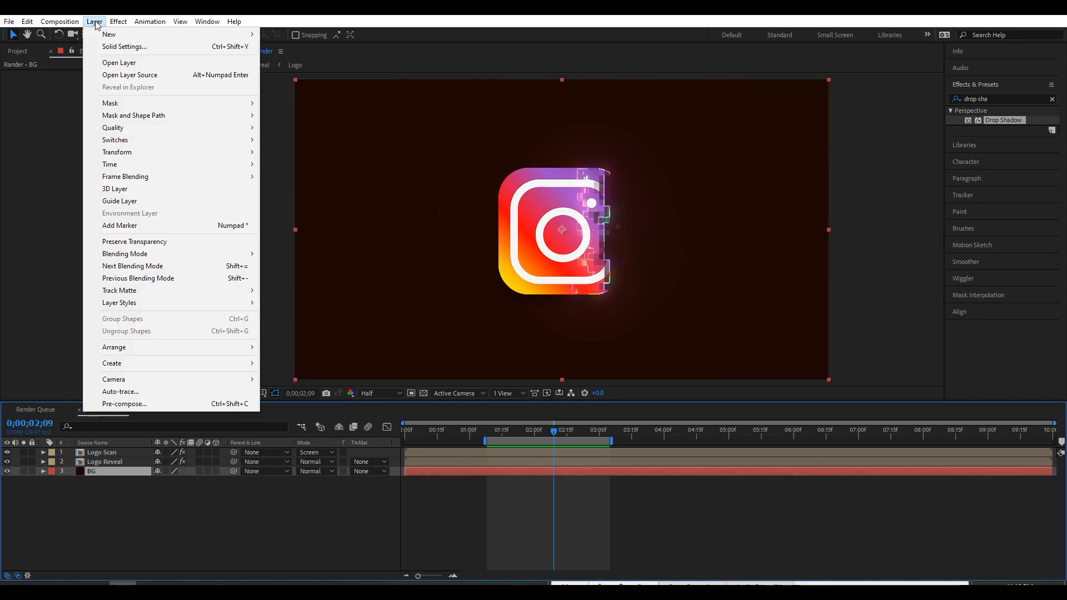
{"action": "left_click", "coordinate": [109, 46]}
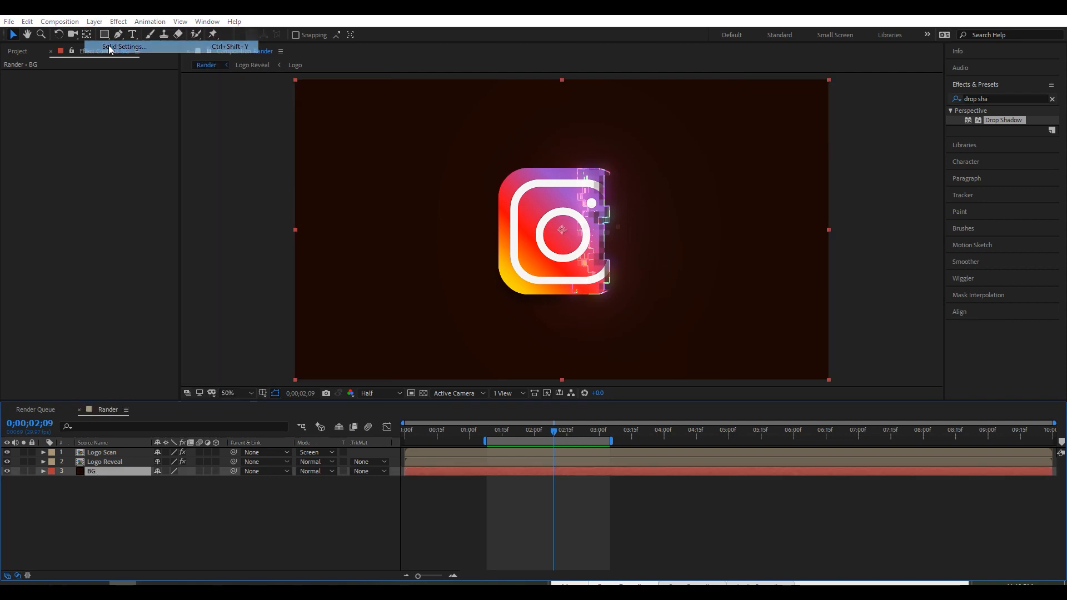
{"action": "left_click", "coordinate": [745, 332]}
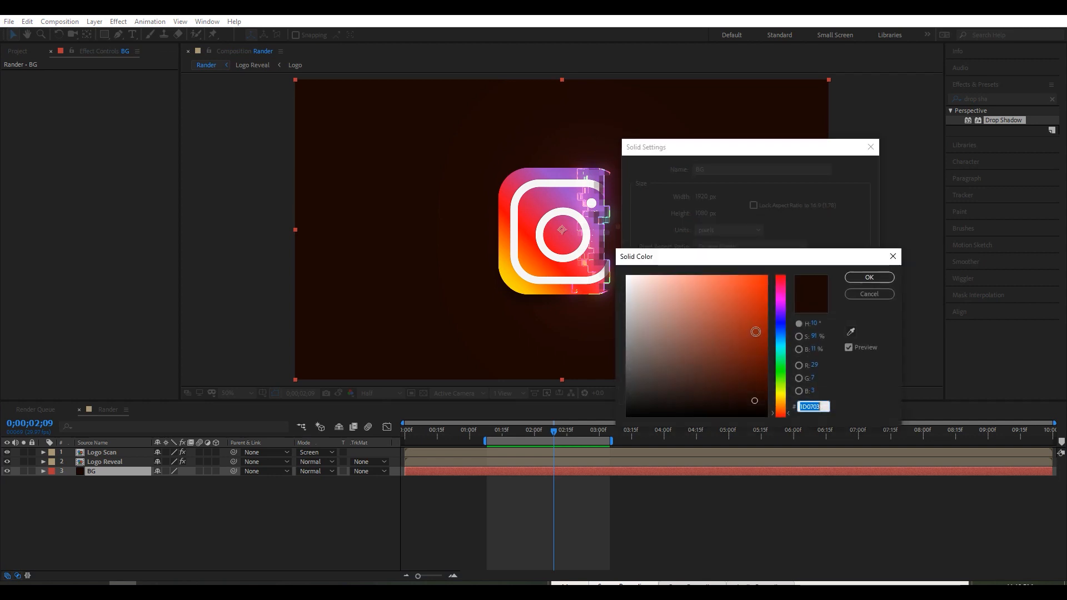
{"action": "left_click_drag", "start_coordinate": [755, 402], "coordinate": [752, 405]}
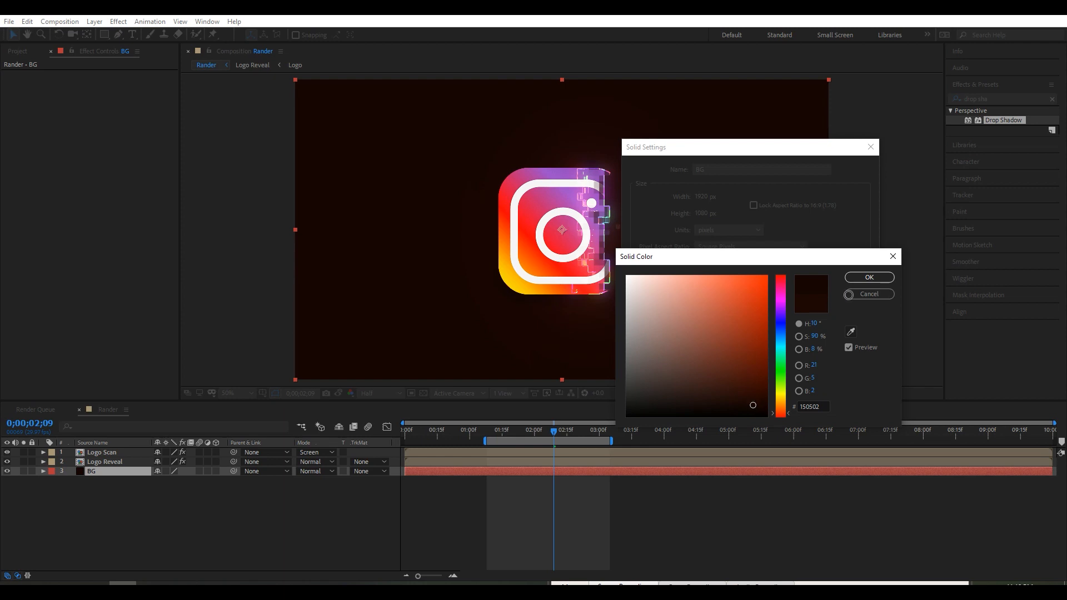
{"action": "left_click", "coordinate": [868, 278]}
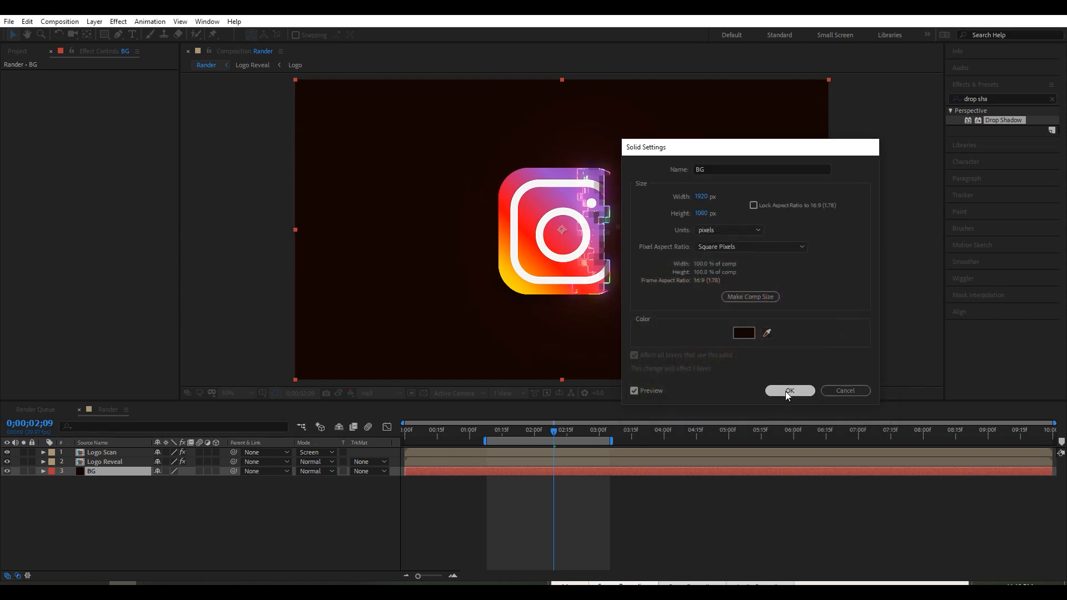
{"action": "left_click", "coordinate": [787, 392]}
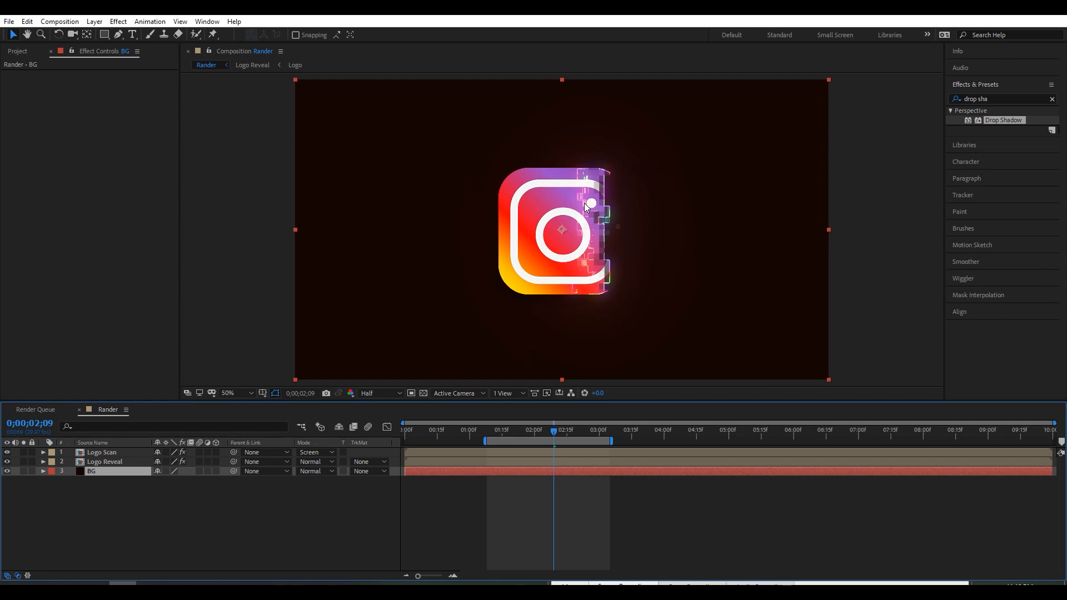
Step: Preview the reveal against the darker background and place the playhead at 0;00;02;03
{"action": "key", "text": "space"}
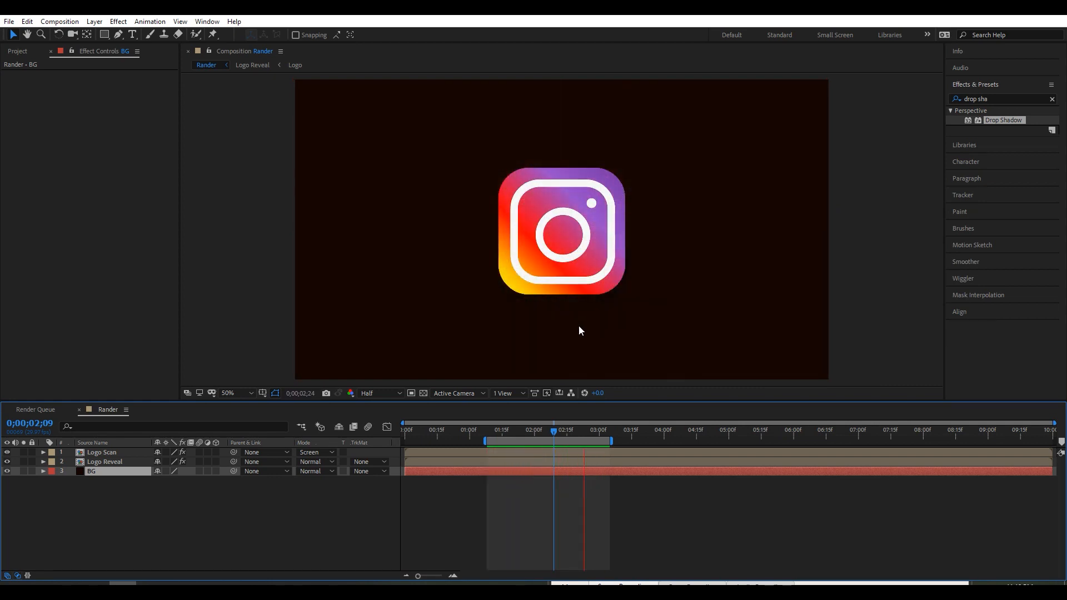
{"action": "key", "text": "space"}
{"action": "key", "text": "space"}
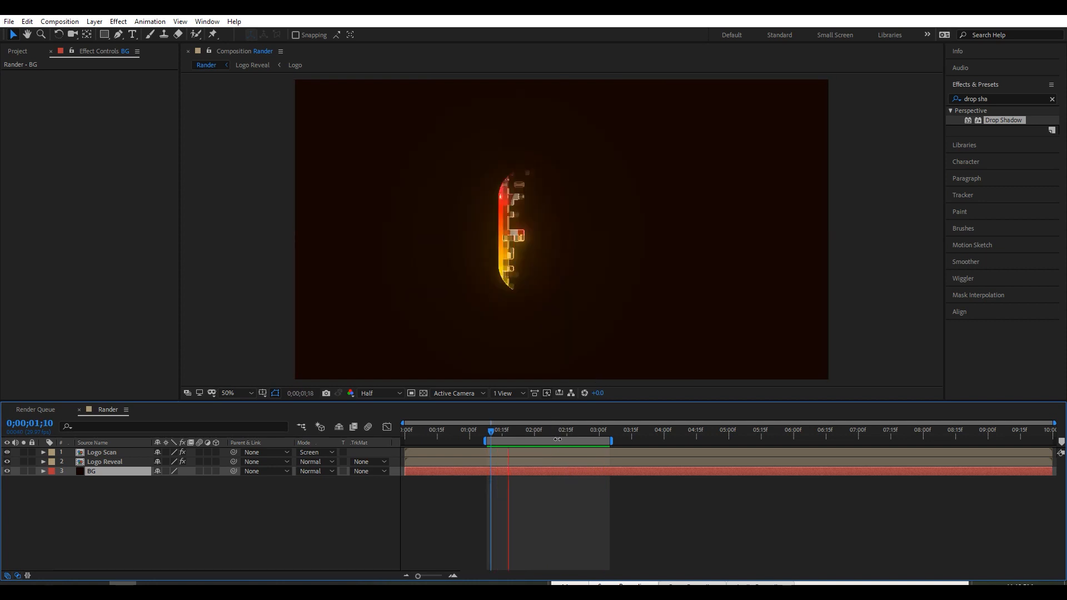
{"action": "key", "text": "space"}
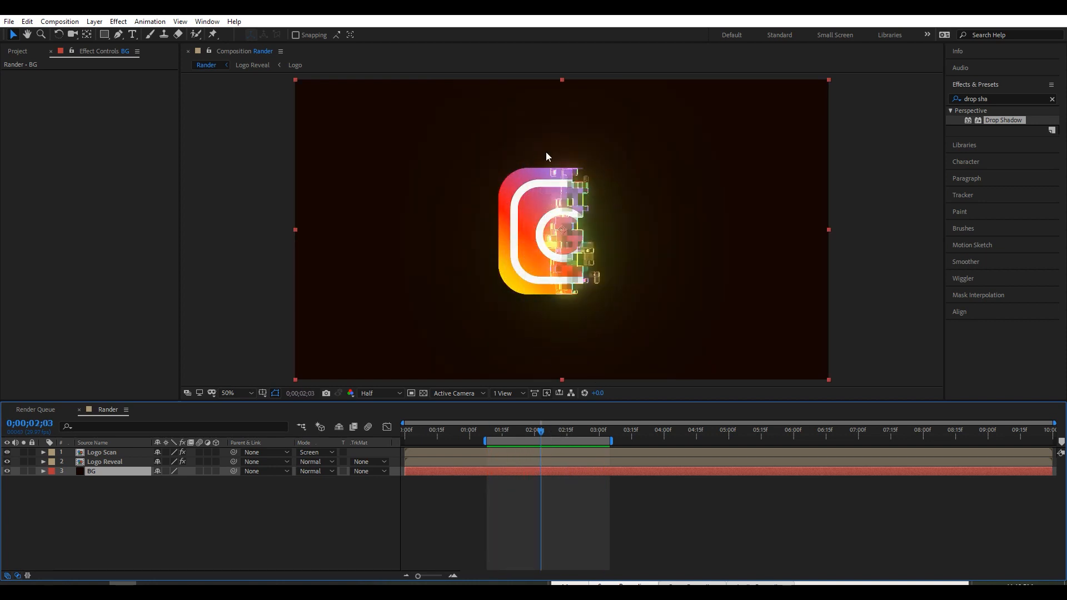
Step: Open the Logo composition and add the Cambo-VFX Logo Rounded Udate.png image above Logo IG.png
{"action": "left_click", "coordinate": [7, 52]}
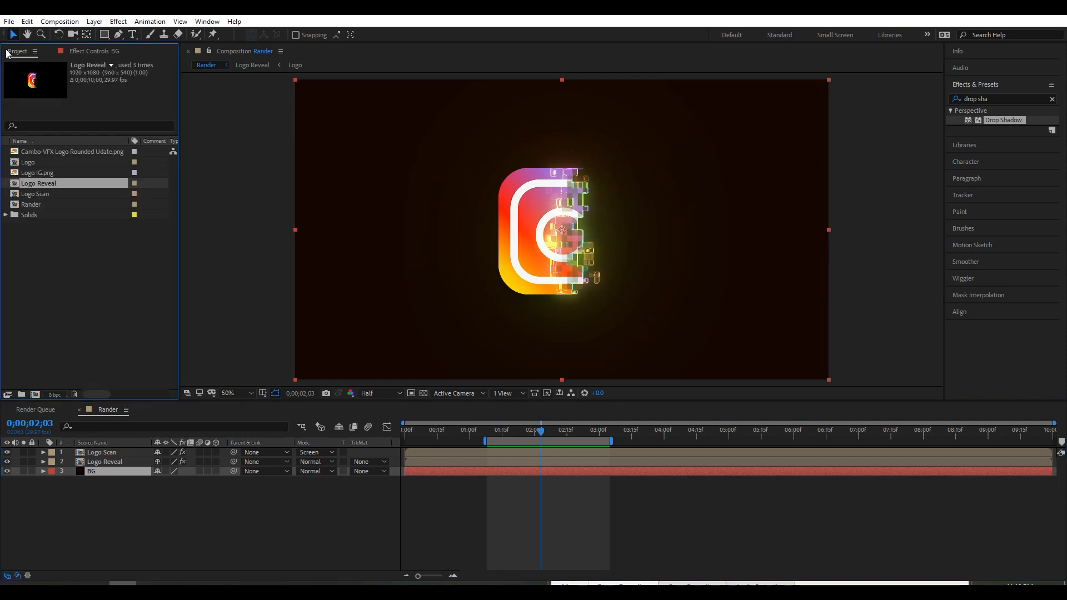
{"action": "left_click", "coordinate": [30, 162]}
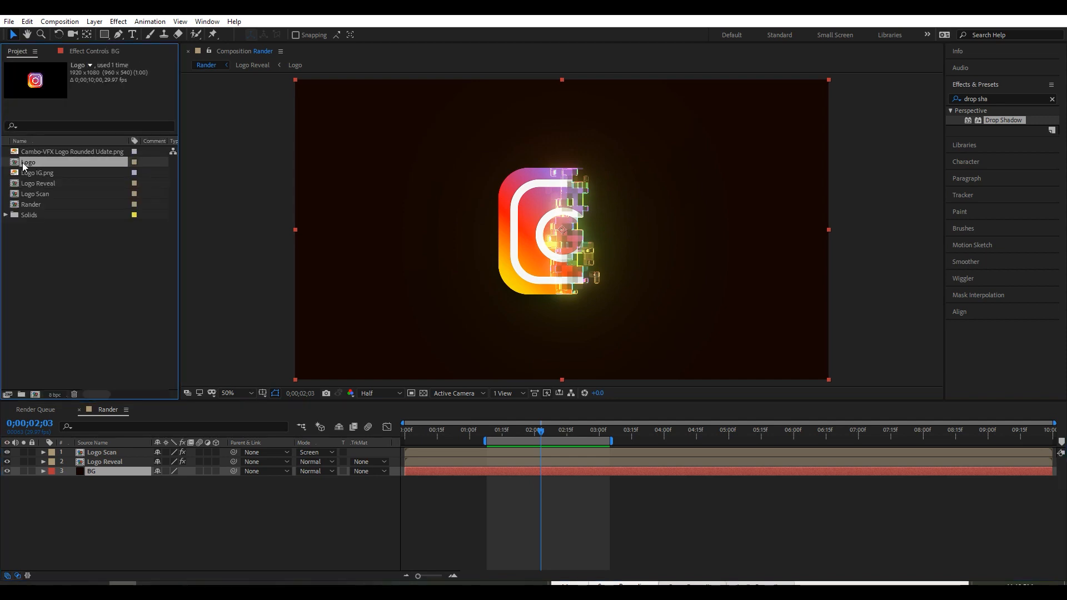
{"action": "double_click", "coordinate": [22, 162]}
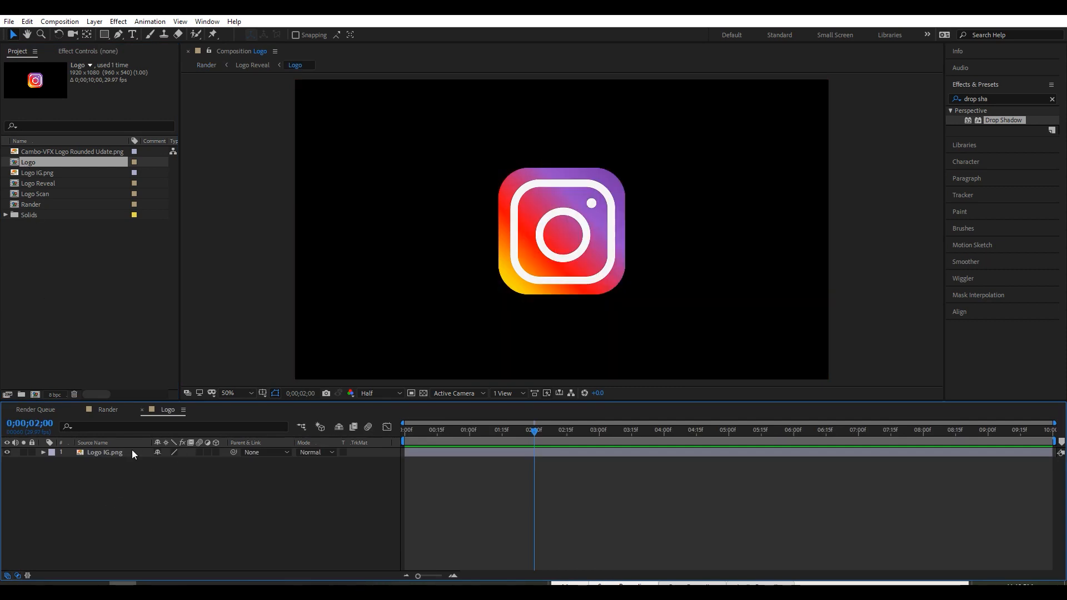
{"action": "left_click", "coordinate": [128, 453]}
{"action": "left_click", "coordinate": [108, 468]}
{"action": "left_click", "coordinate": [107, 451]}
{"action": "left_click", "coordinate": [101, 464]}
{"action": "left_click_drag", "start_coordinate": [48, 153], "coordinate": [62, 452]}
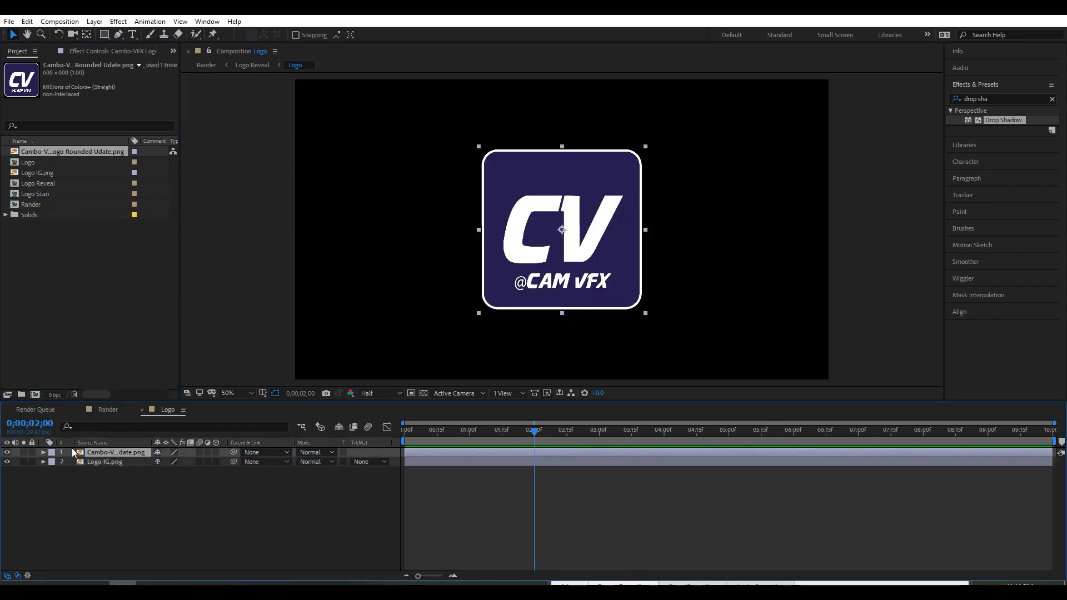
Step: Fit the CV logo over Logo IG.png at 78% scale, and hide the Logo IG.png layer
{"action": "key", "text": "s"}
{"action": "left_click_drag", "start_coordinate": [171, 464], "coordinate": [160, 463]}
{"action": "left_click", "coordinate": [547, 259]}
{"action": "left_click_drag", "start_coordinate": [547, 259], "coordinate": [546, 260]}
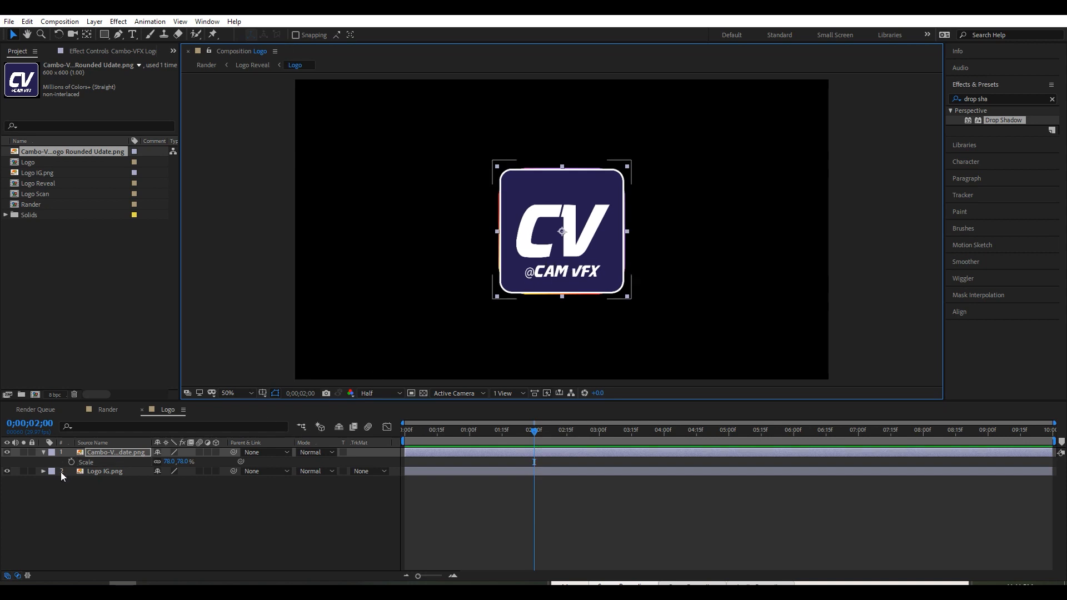
{"action": "left_click", "coordinate": [7, 471]}
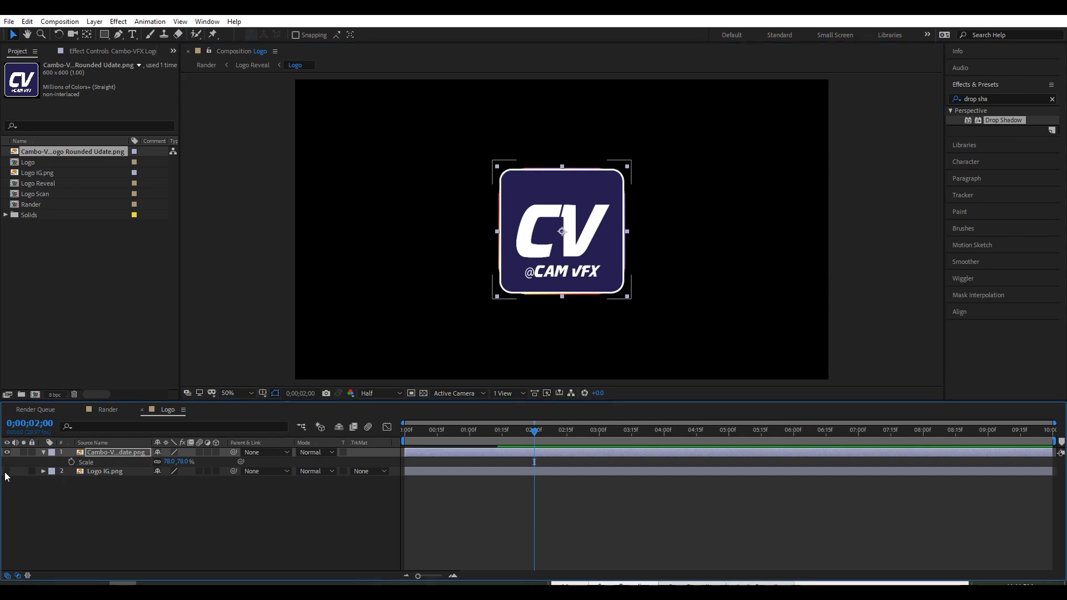
{"action": "left_click", "coordinate": [117, 479]}
Step: Return to the Render composition, preview the reveal with the CV logo, and place the playhead at 0;00;02;00
{"action": "left_click", "coordinate": [108, 410]}
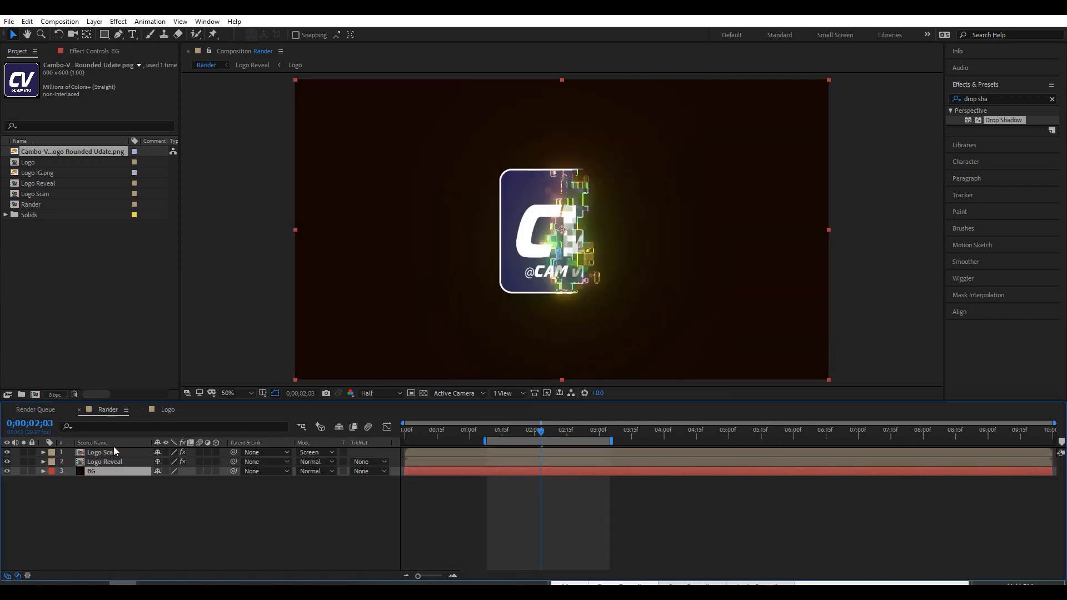
{"action": "key", "text": "space"}
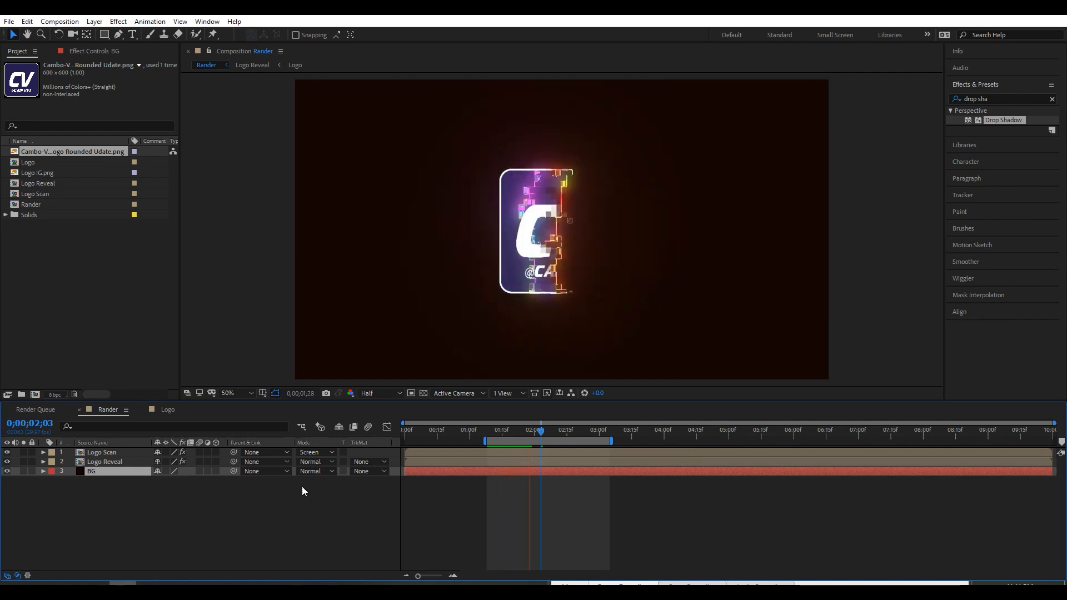
{"action": "key", "text": "space"}
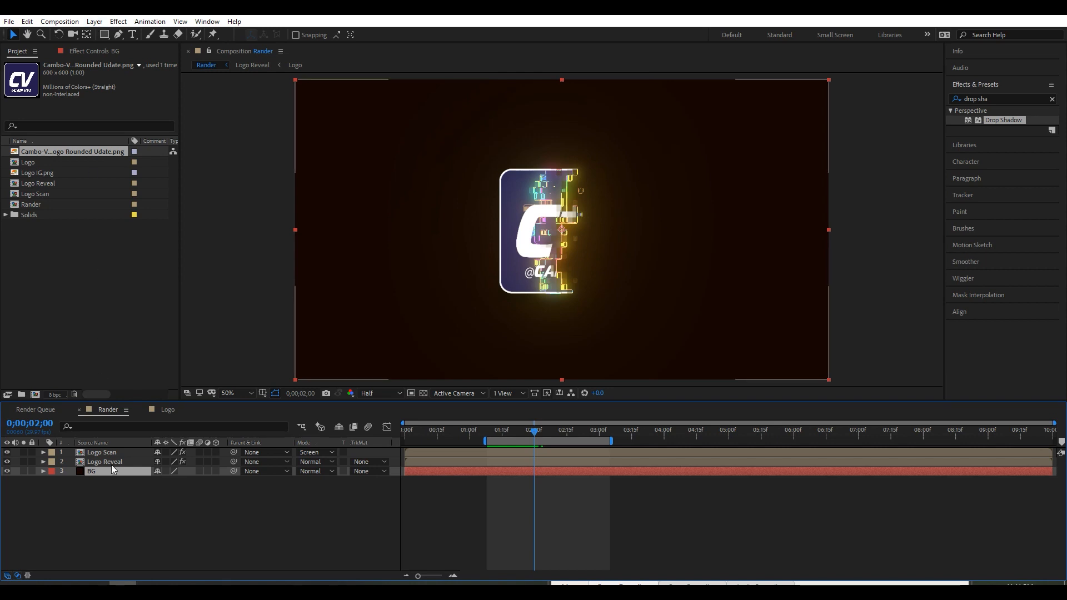
Step: Recolour the BG solid to a near-black navy sampled from the CV logo and darkened, and preview the reveal
{"action": "left_click", "coordinate": [94, 22]}
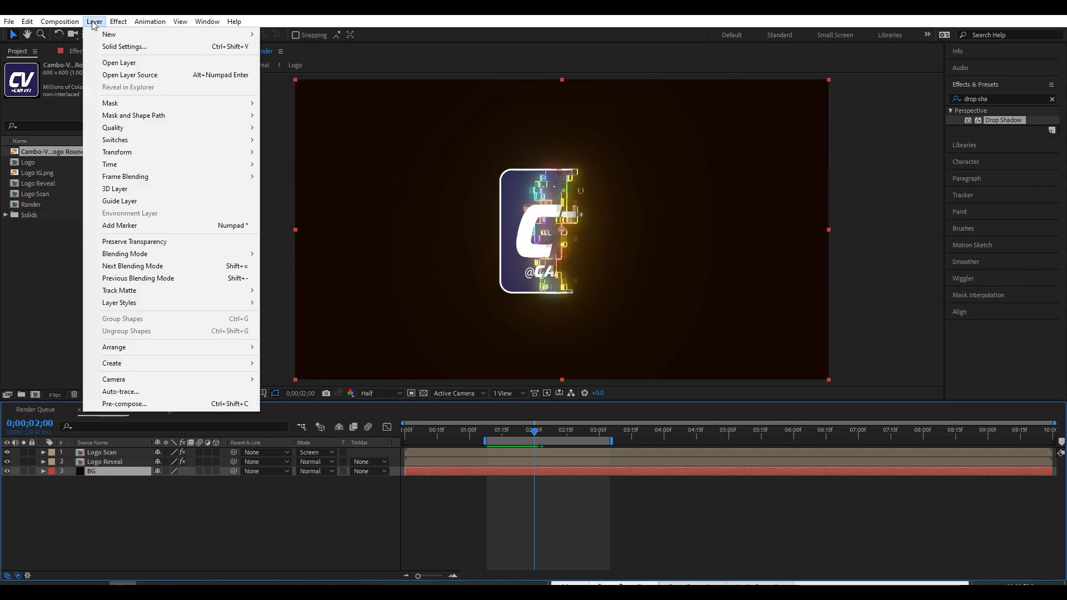
{"action": "left_click", "coordinate": [112, 47]}
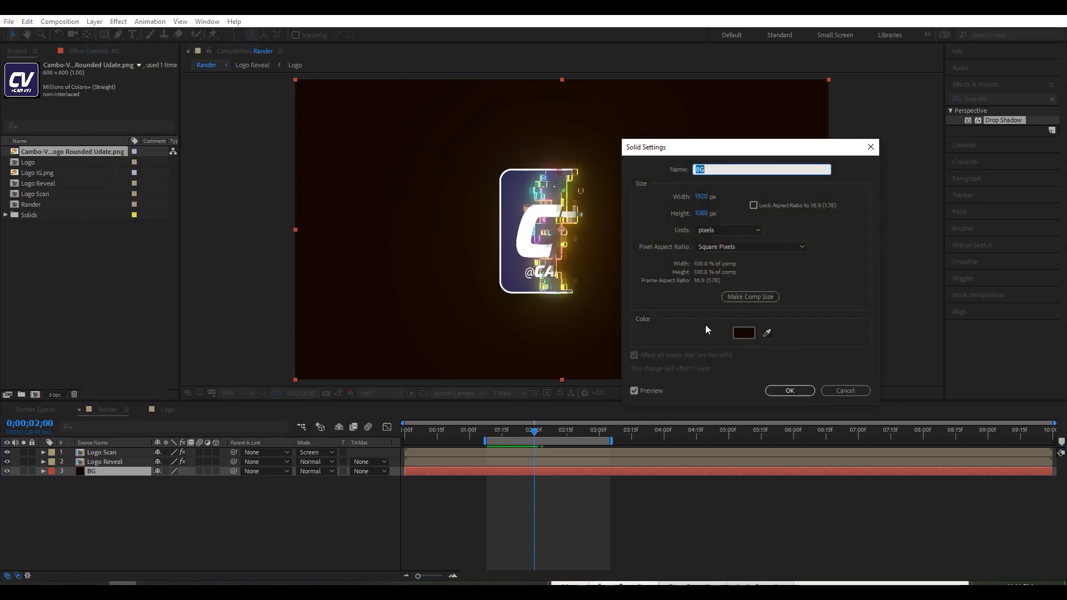
{"action": "left_click", "coordinate": [767, 332]}
{"action": "left_click", "coordinate": [523, 237]}
{"action": "left_click", "coordinate": [742, 334]}
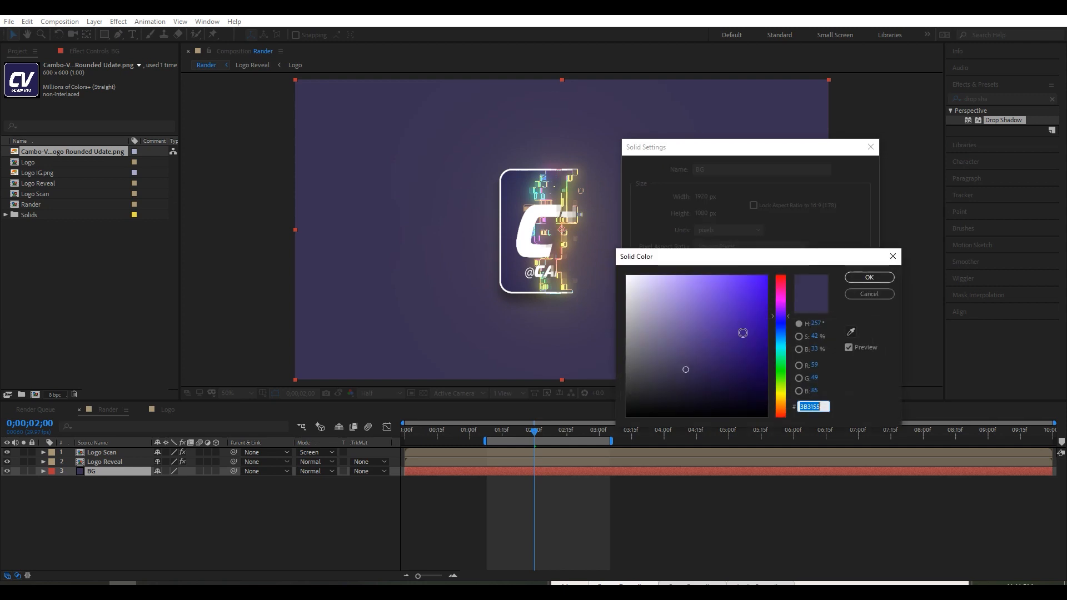
{"action": "left_click_drag", "start_coordinate": [685, 369], "coordinate": [695, 406]}
{"action": "left_click", "coordinate": [867, 277]}
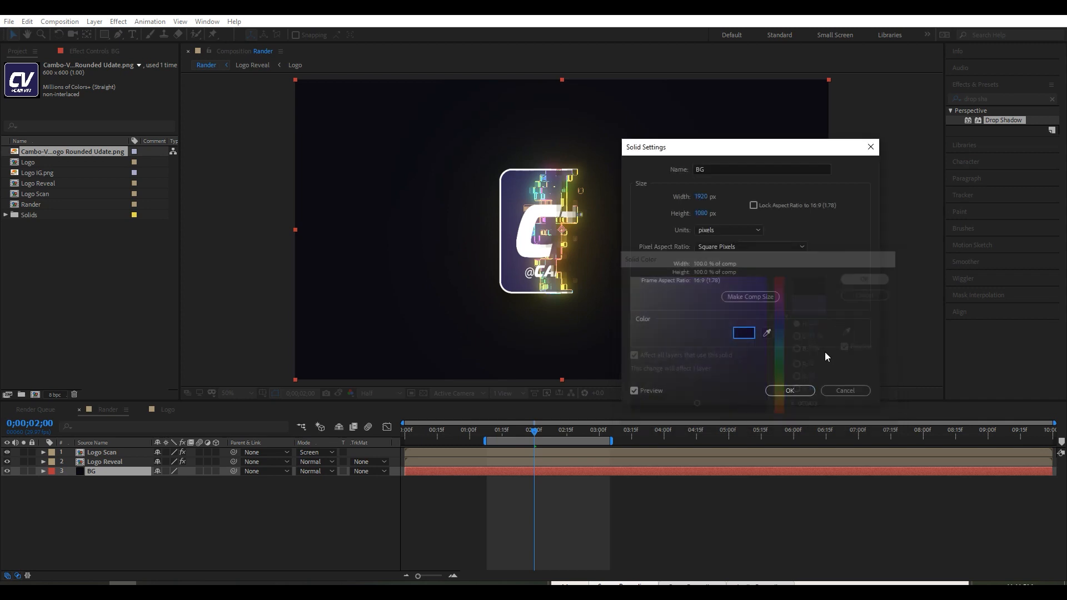
{"action": "left_click", "coordinate": [774, 391]}
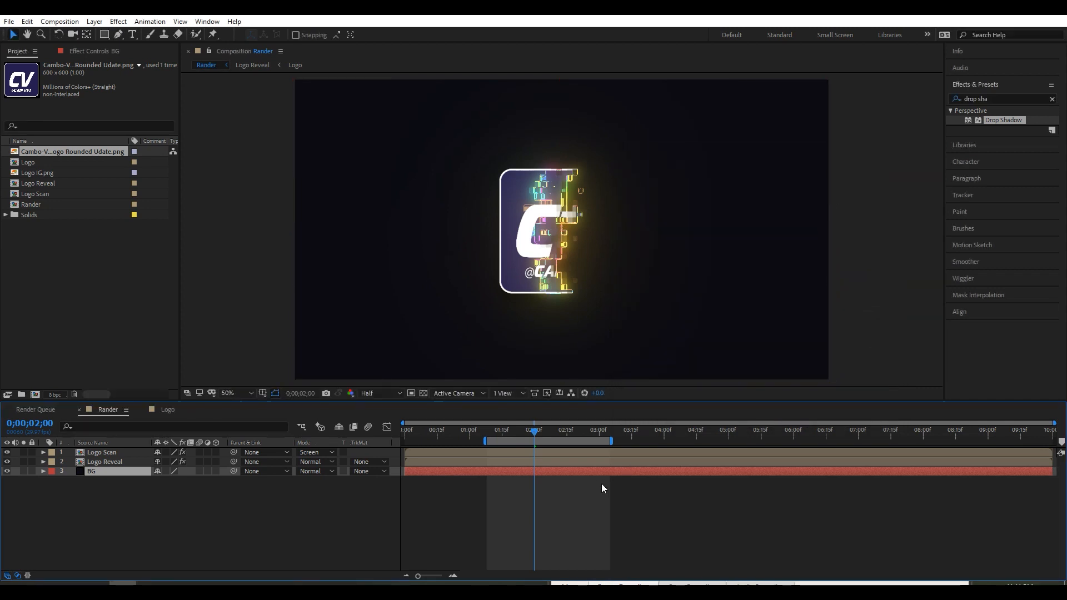
{"action": "key", "text": "space"}
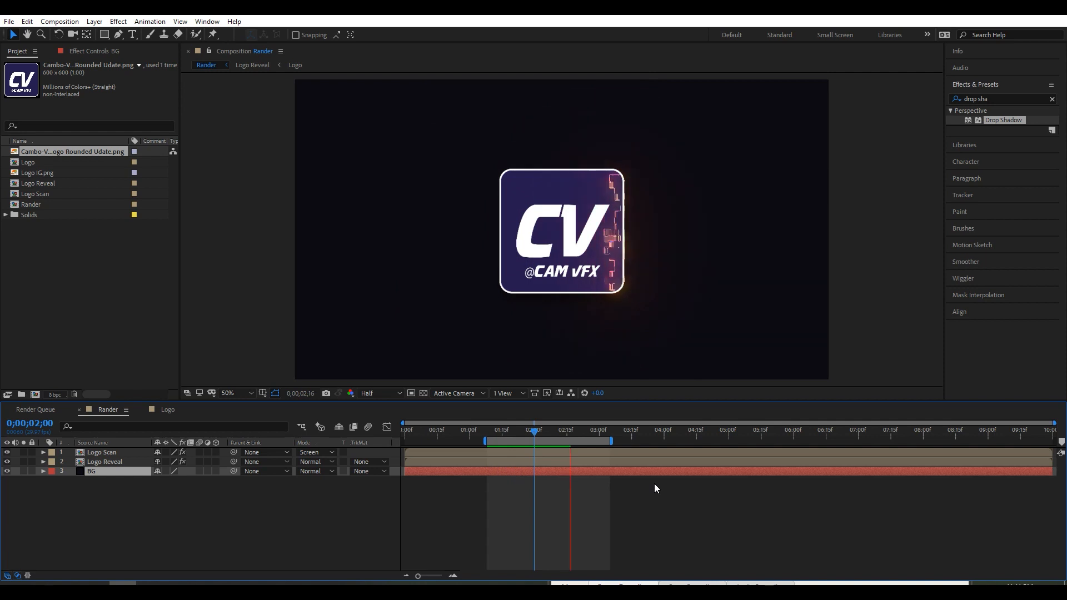